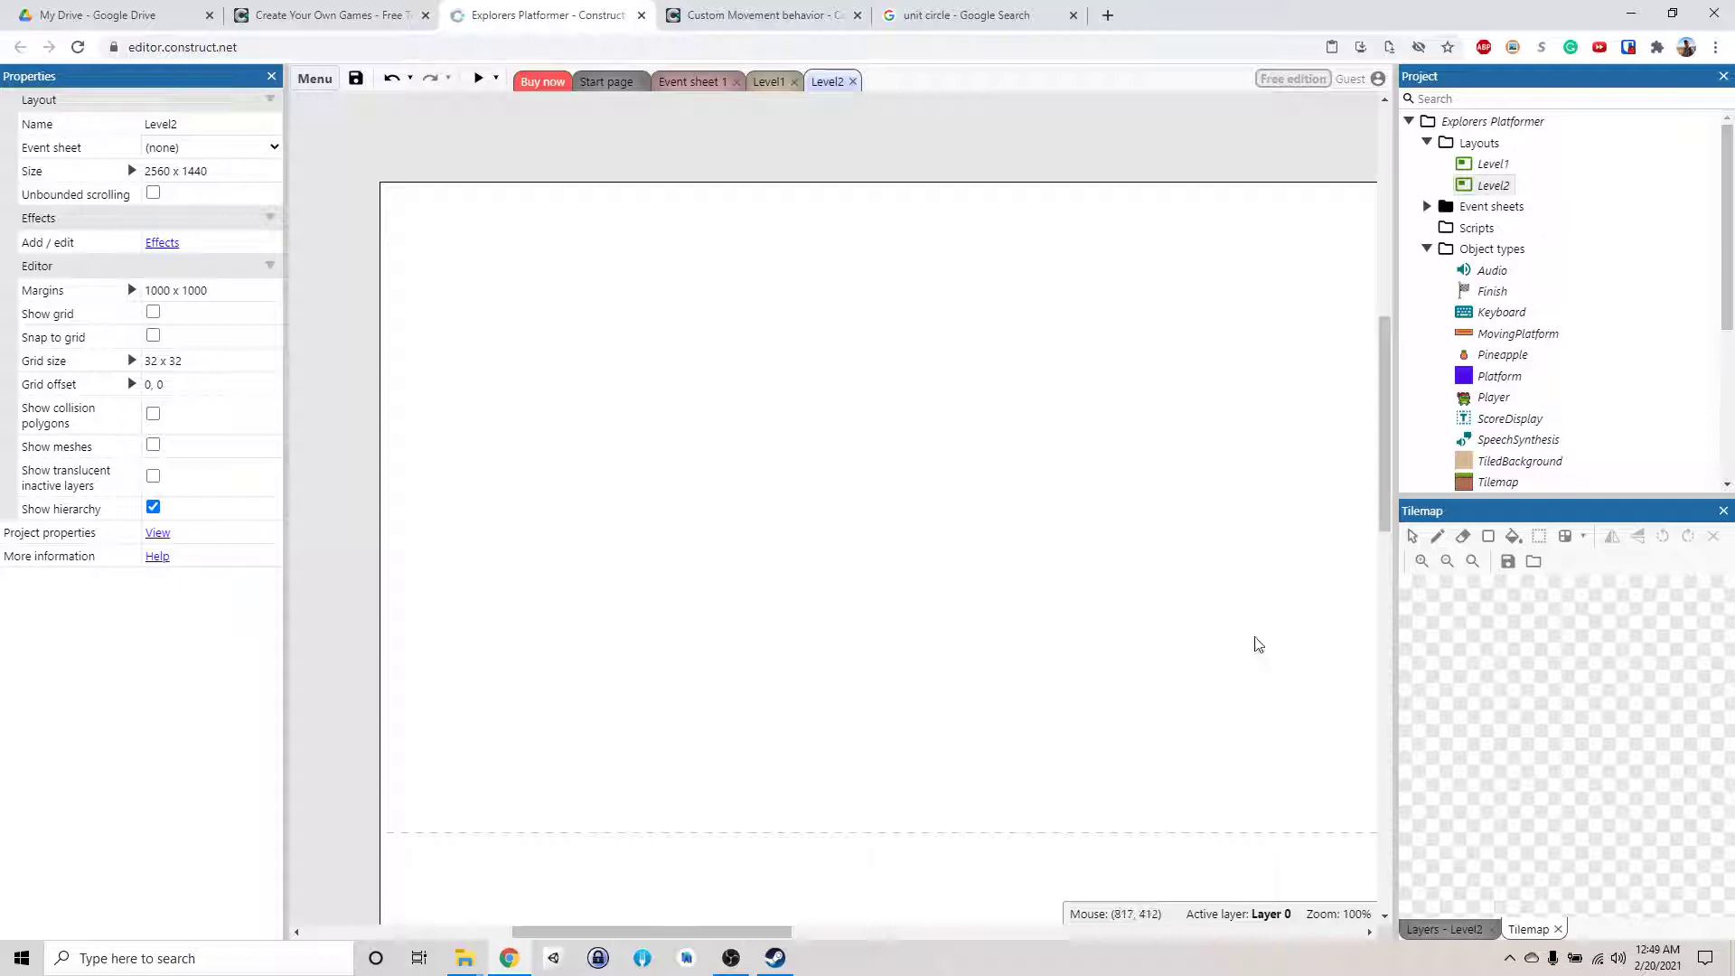
# Show Level2's layers list, which contains only Layer 0
pyautogui.click(1446, 931)
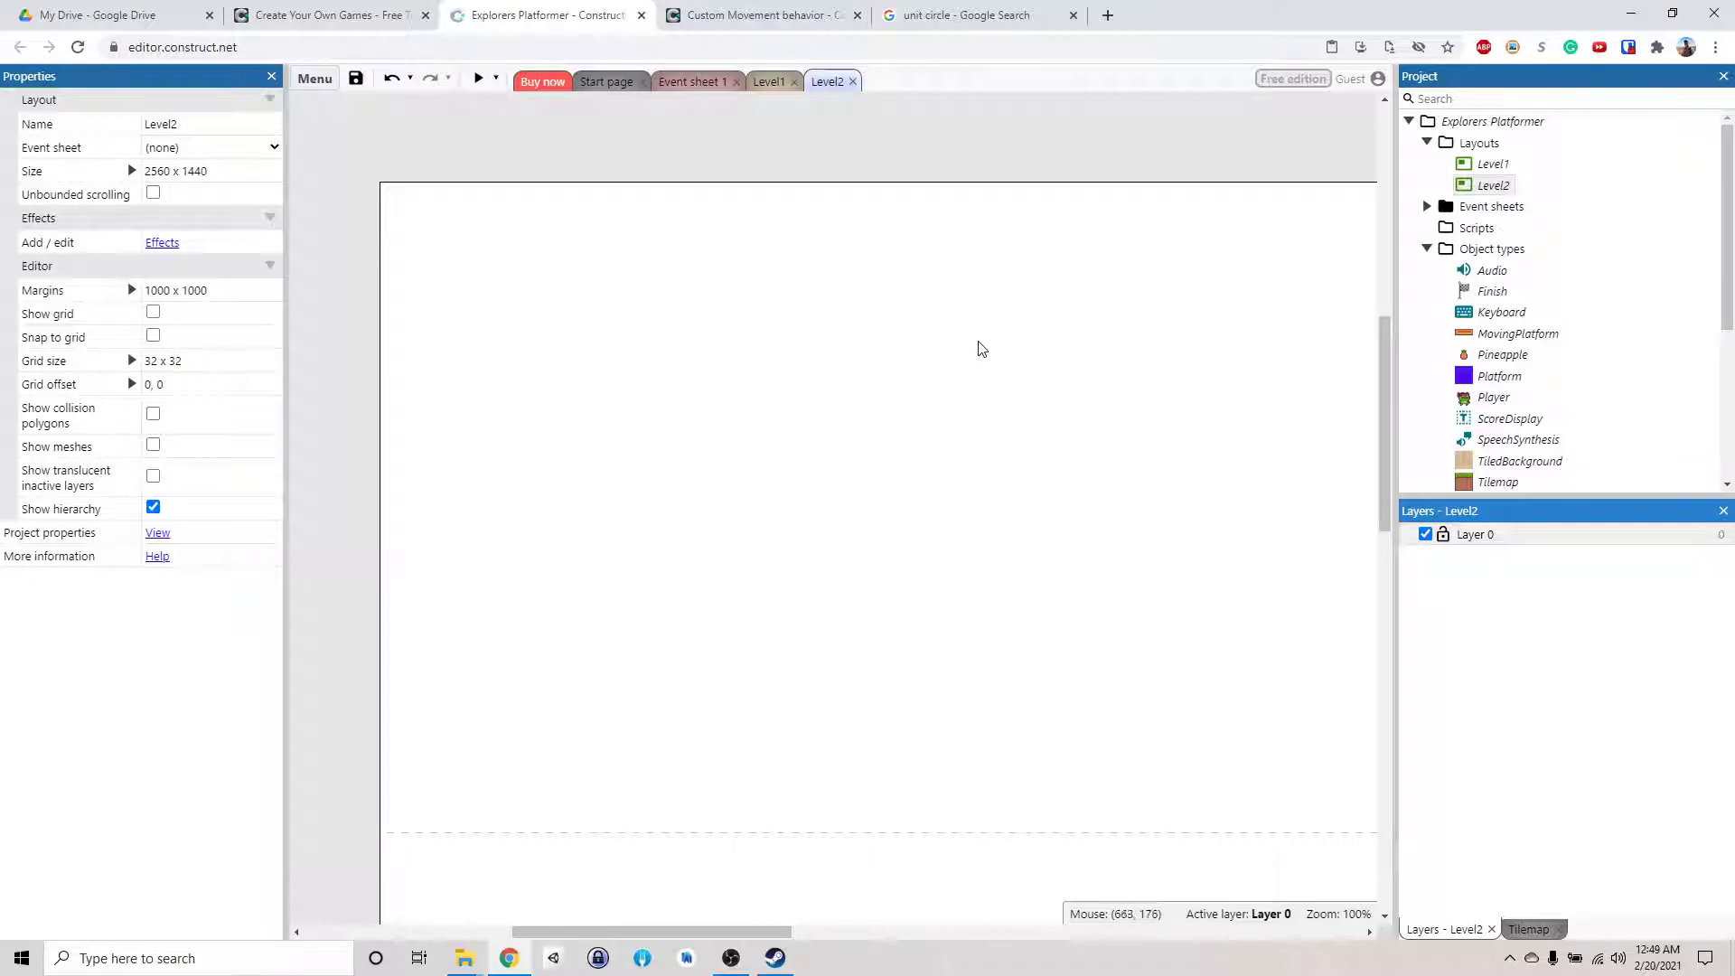
# Zoom out over Level2 and change its layout size from 2560 x 1440 to 3000 x 2000
pyautogui.rightClick(947, 346)
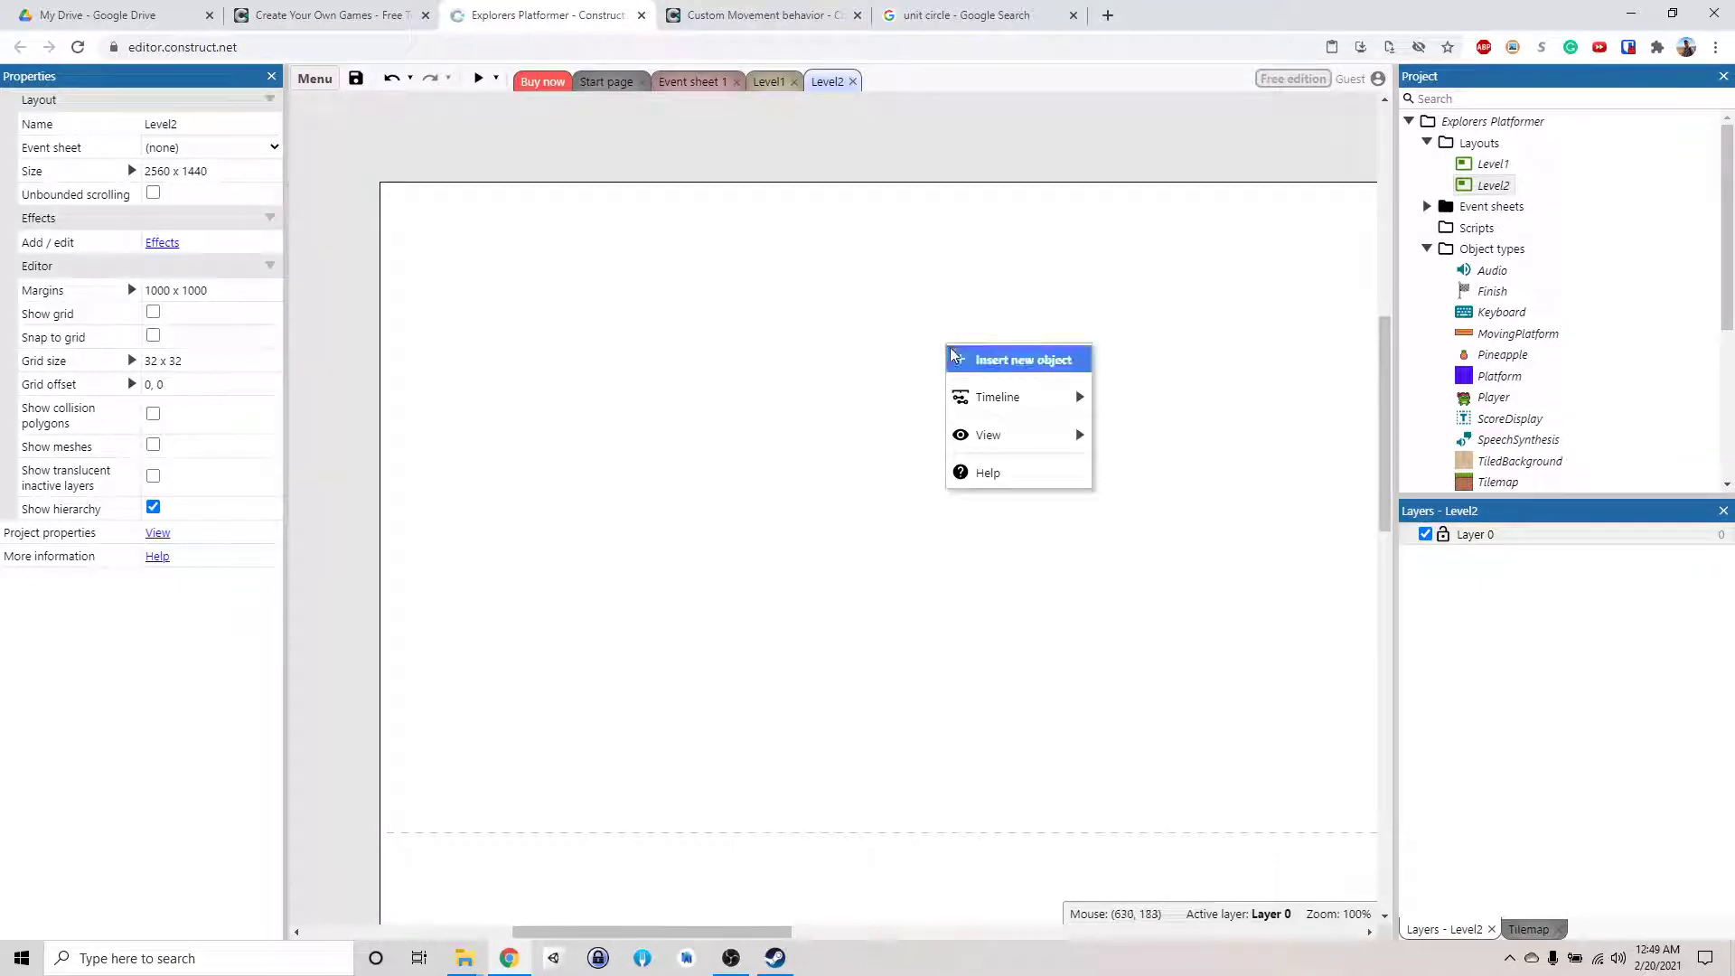
pyautogui.click(1000, 362)
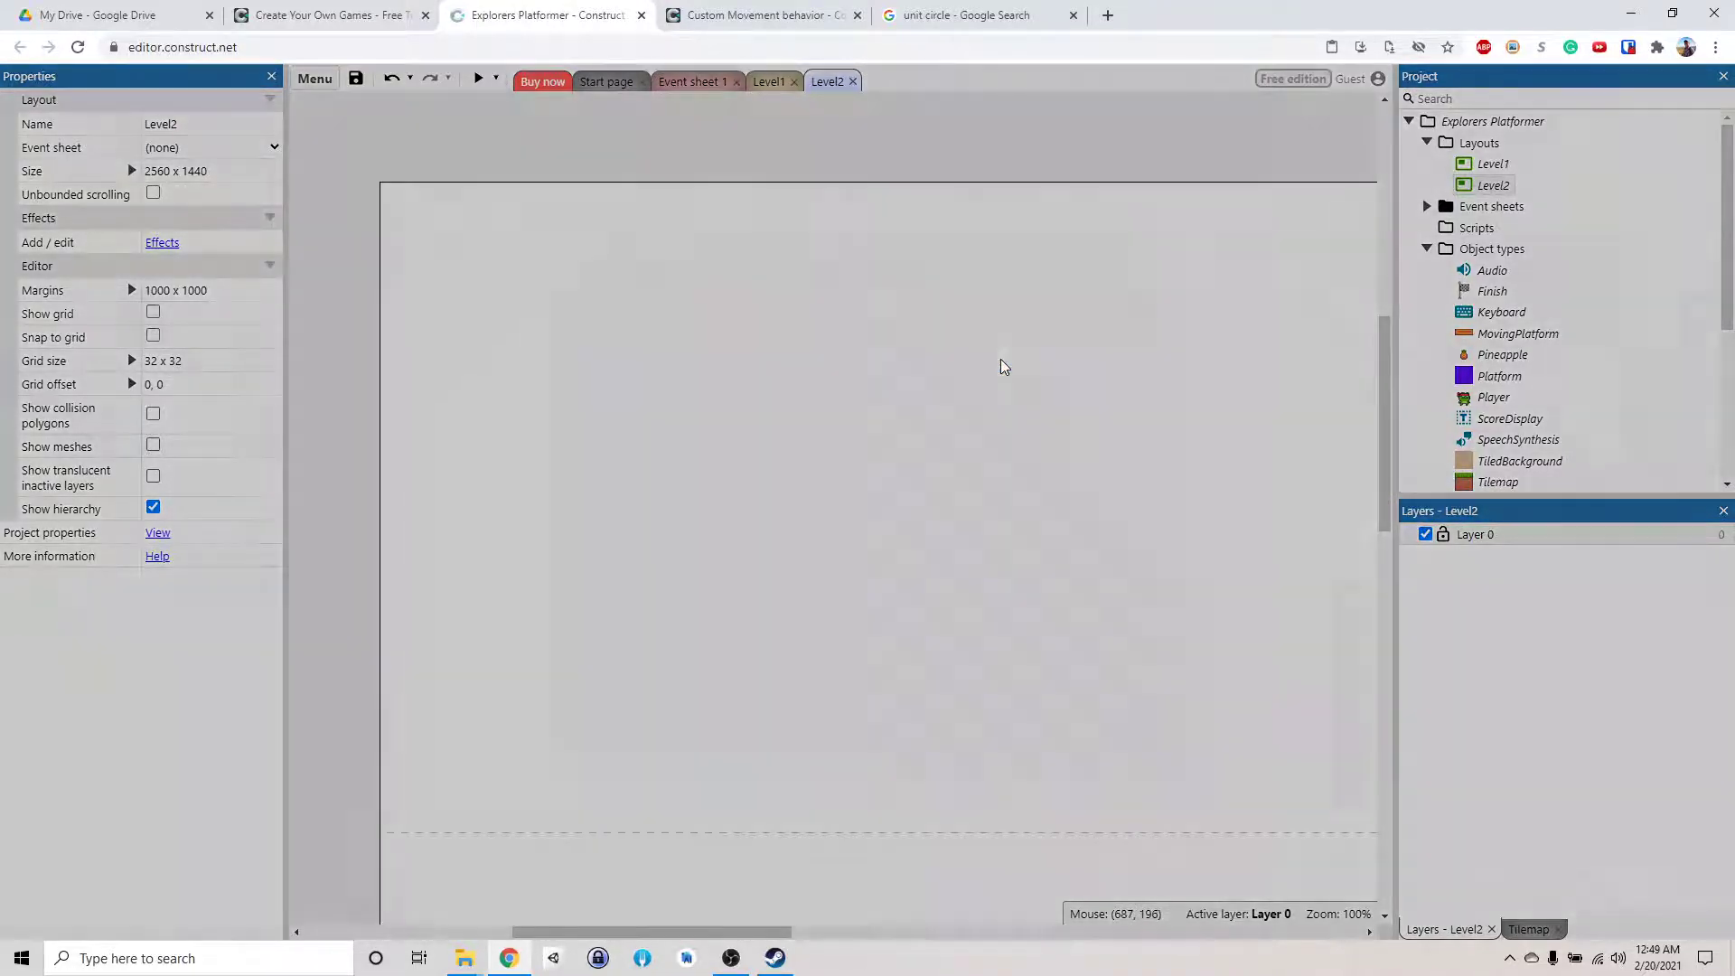
pyautogui.click(1126, 288)
pyautogui.scroll(-5, 1124, 348)
pyautogui.keyDown('ctrl'); pyautogui.scroll(-5, 1118, 341); pyautogui.keyUp('ctrl')
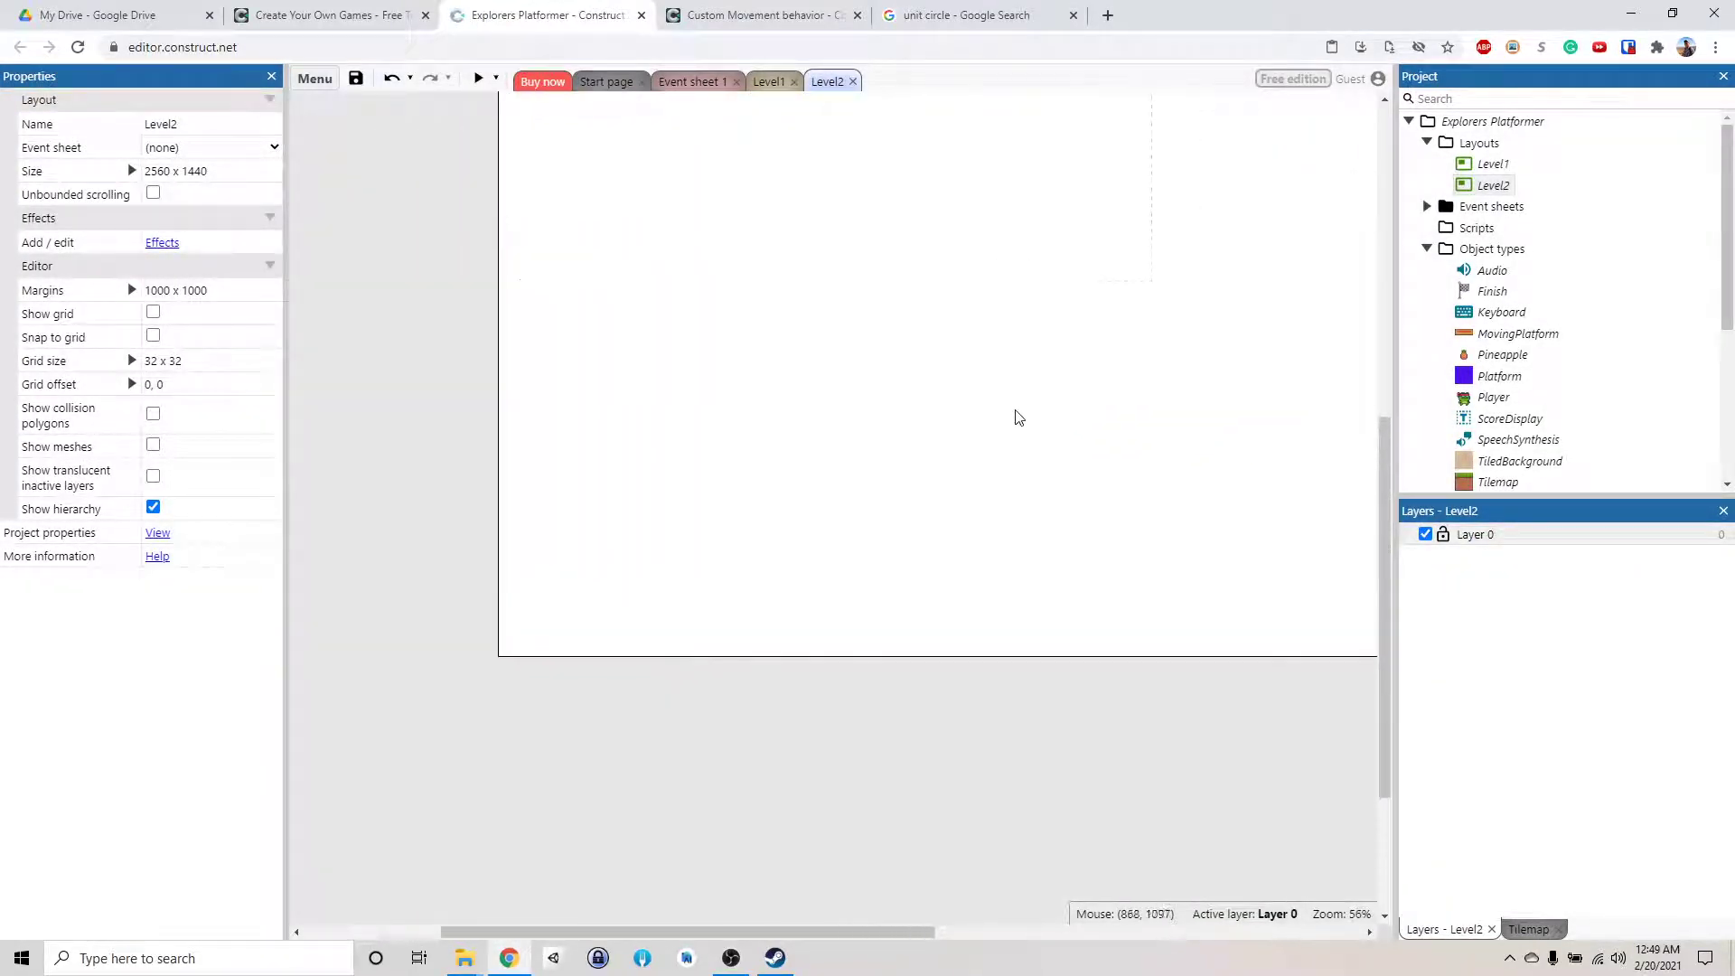
pyautogui.moveTo(1076, 376); pyautogui.dragTo(881, 386, button='middle')
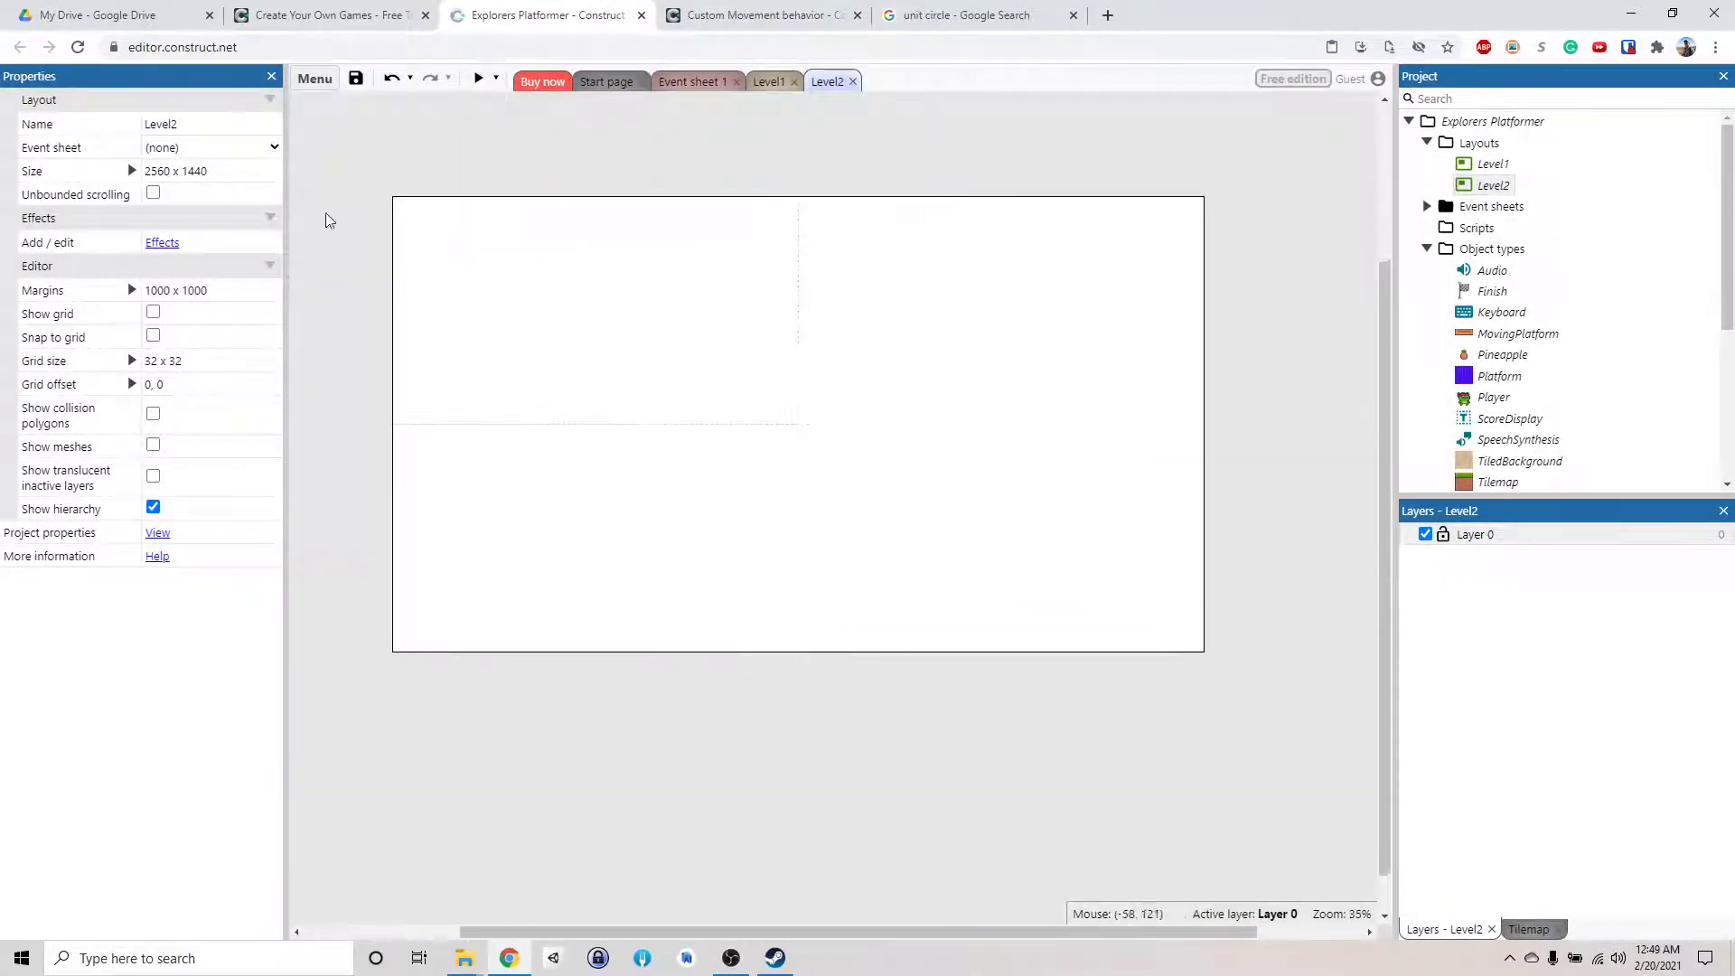
pyautogui.click(235, 172)
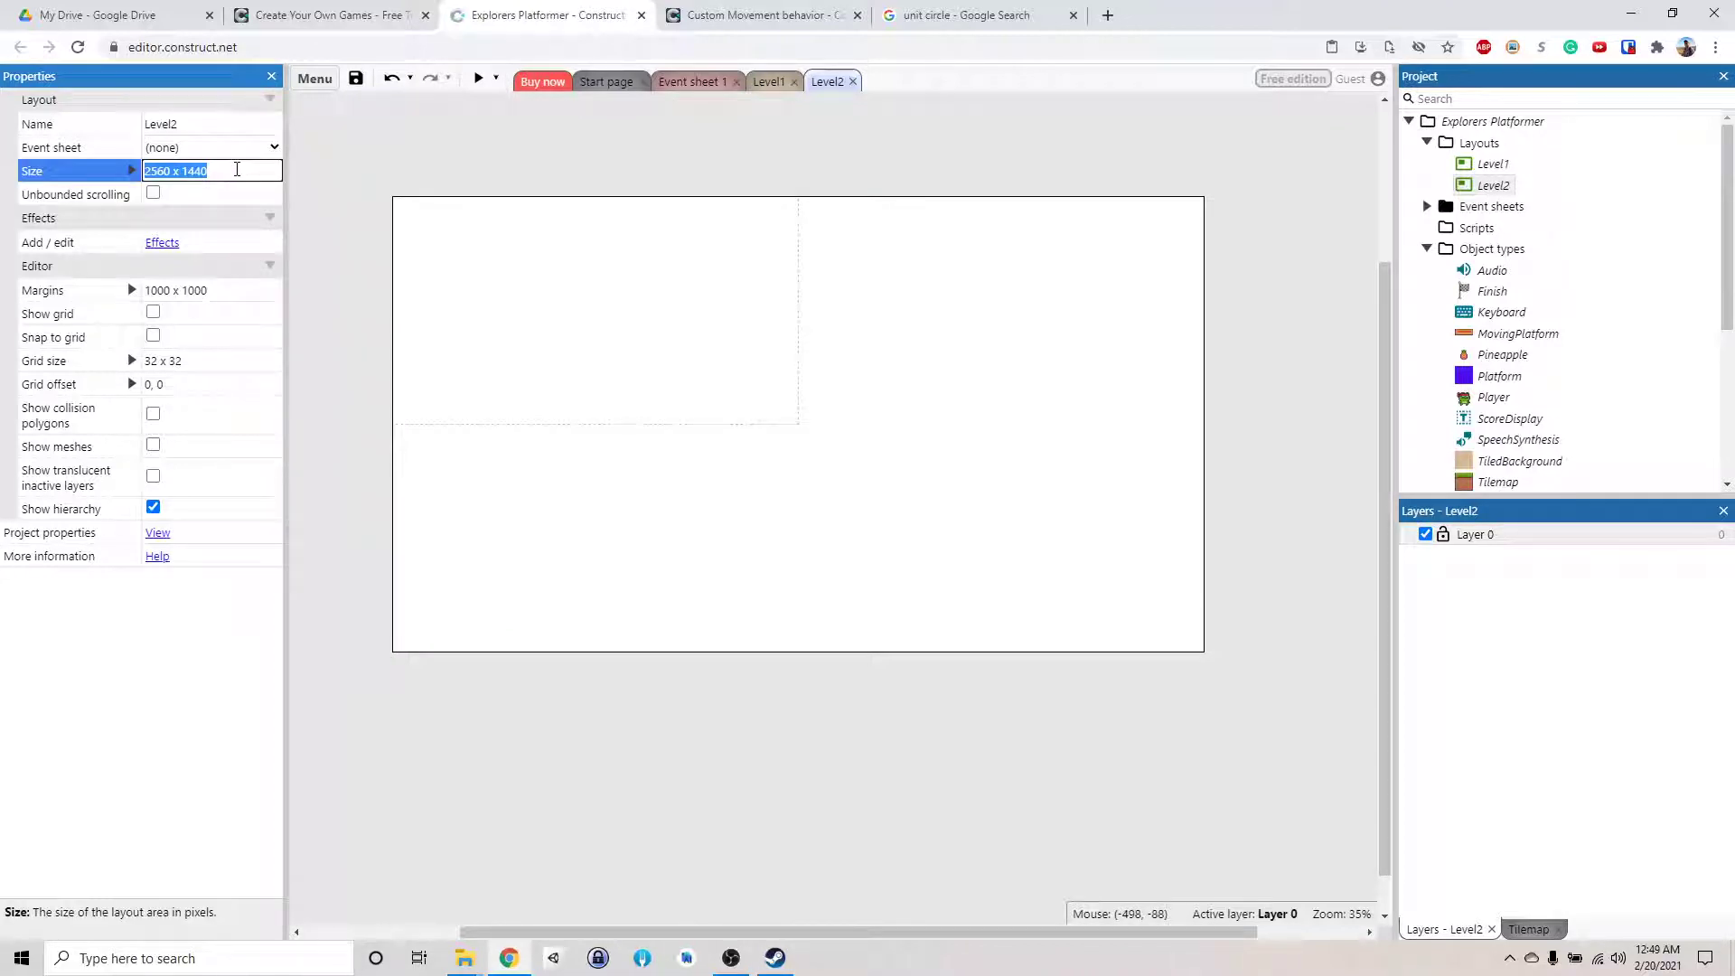
pyautogui.write('3000')
pyautogui.write('m200')
pyautogui.press('Tab')
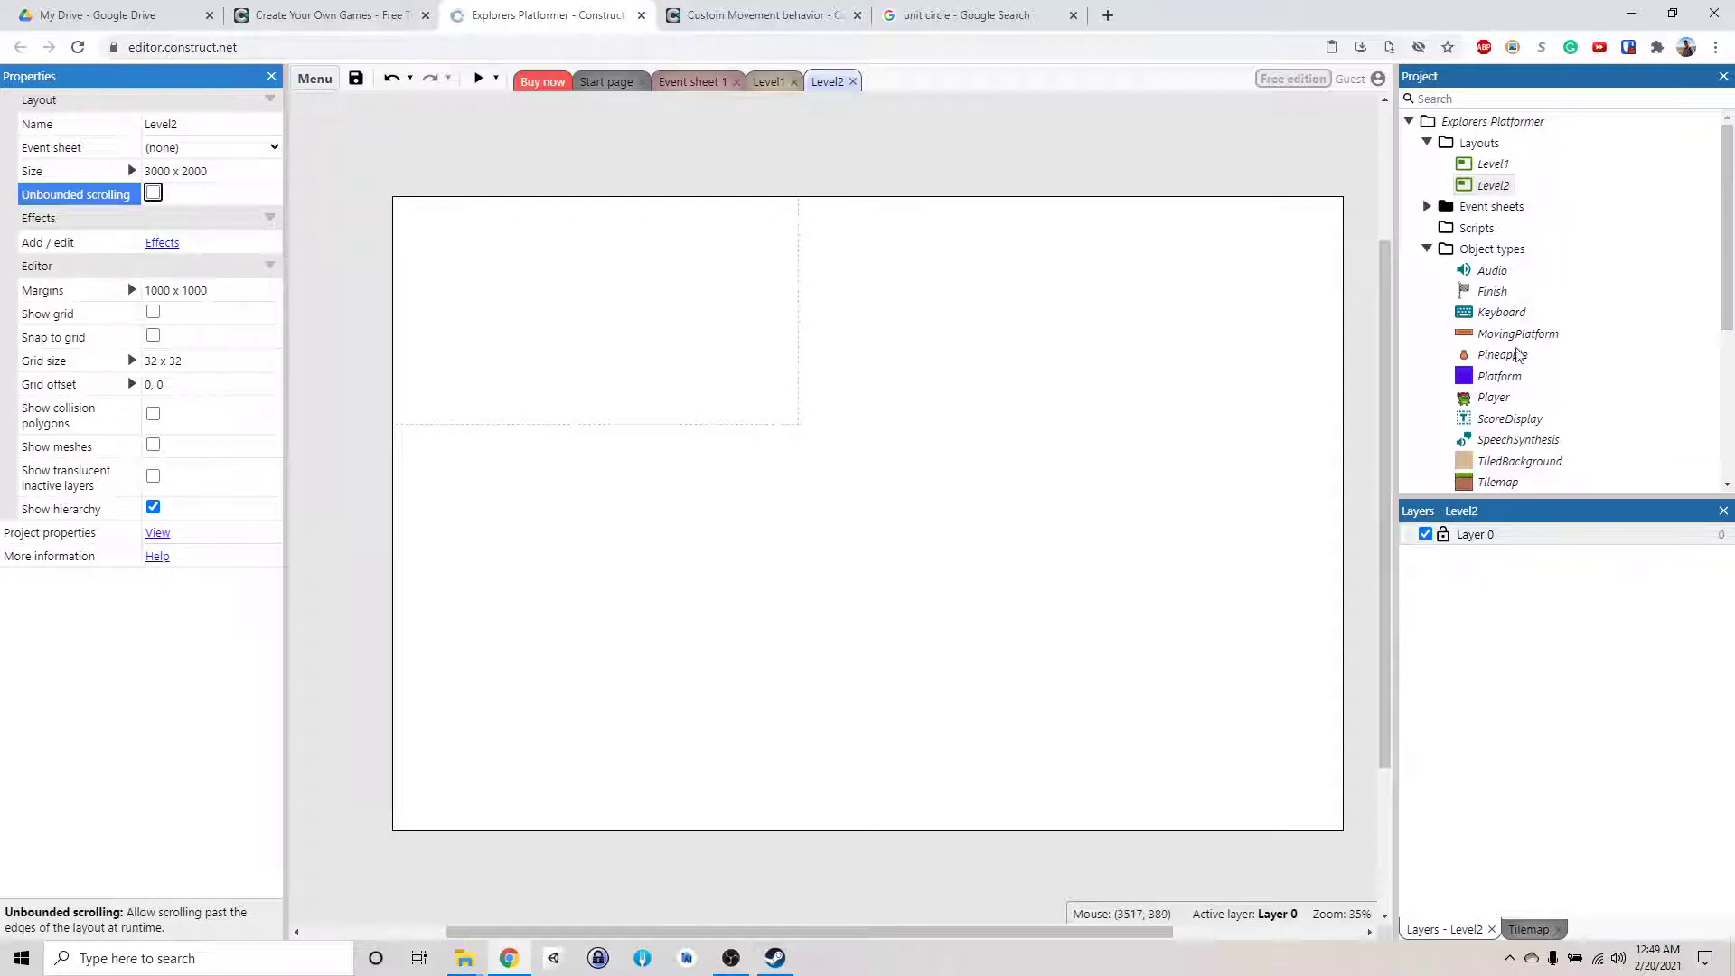
# Insert a new Tiled Background object and place it on the Level2 layout
pyautogui.rightClick(768, 418)
pyautogui.click(839, 429)
pyautogui.scroll(-8, 886, 553)
pyautogui.doubleClick(849, 386)
pyautogui.click(848, 385)
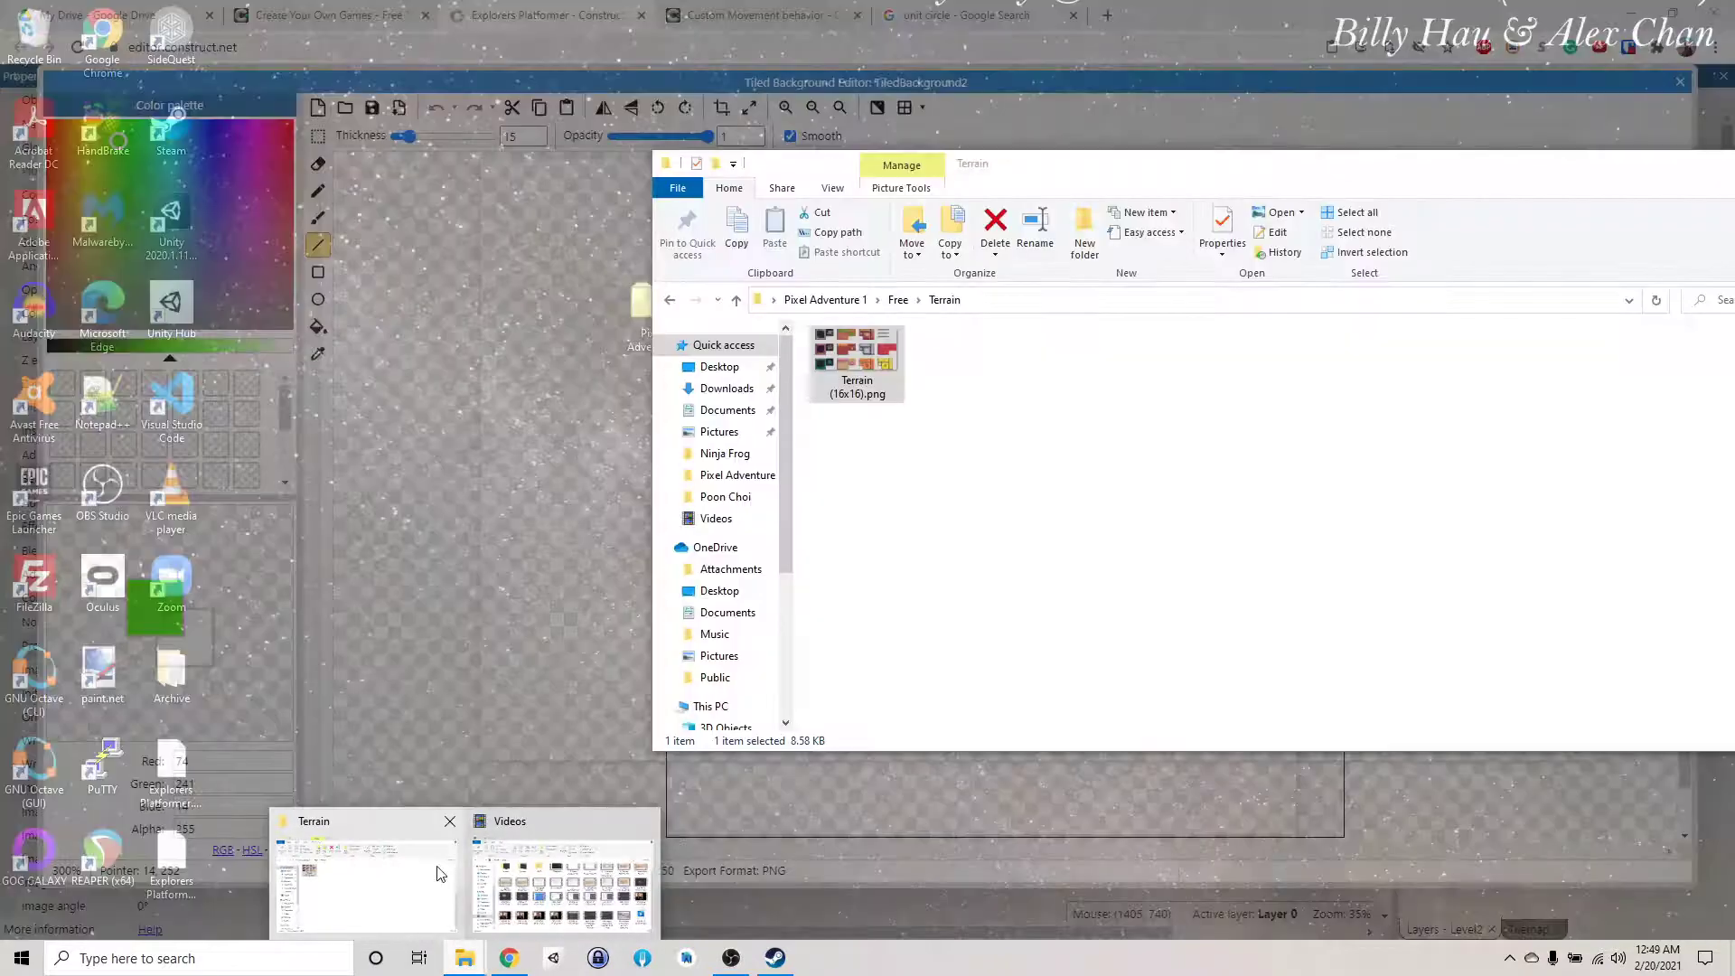
# Load Blue.png from the Free > Background folder as the tiled background's image
pyautogui.click(361, 872)
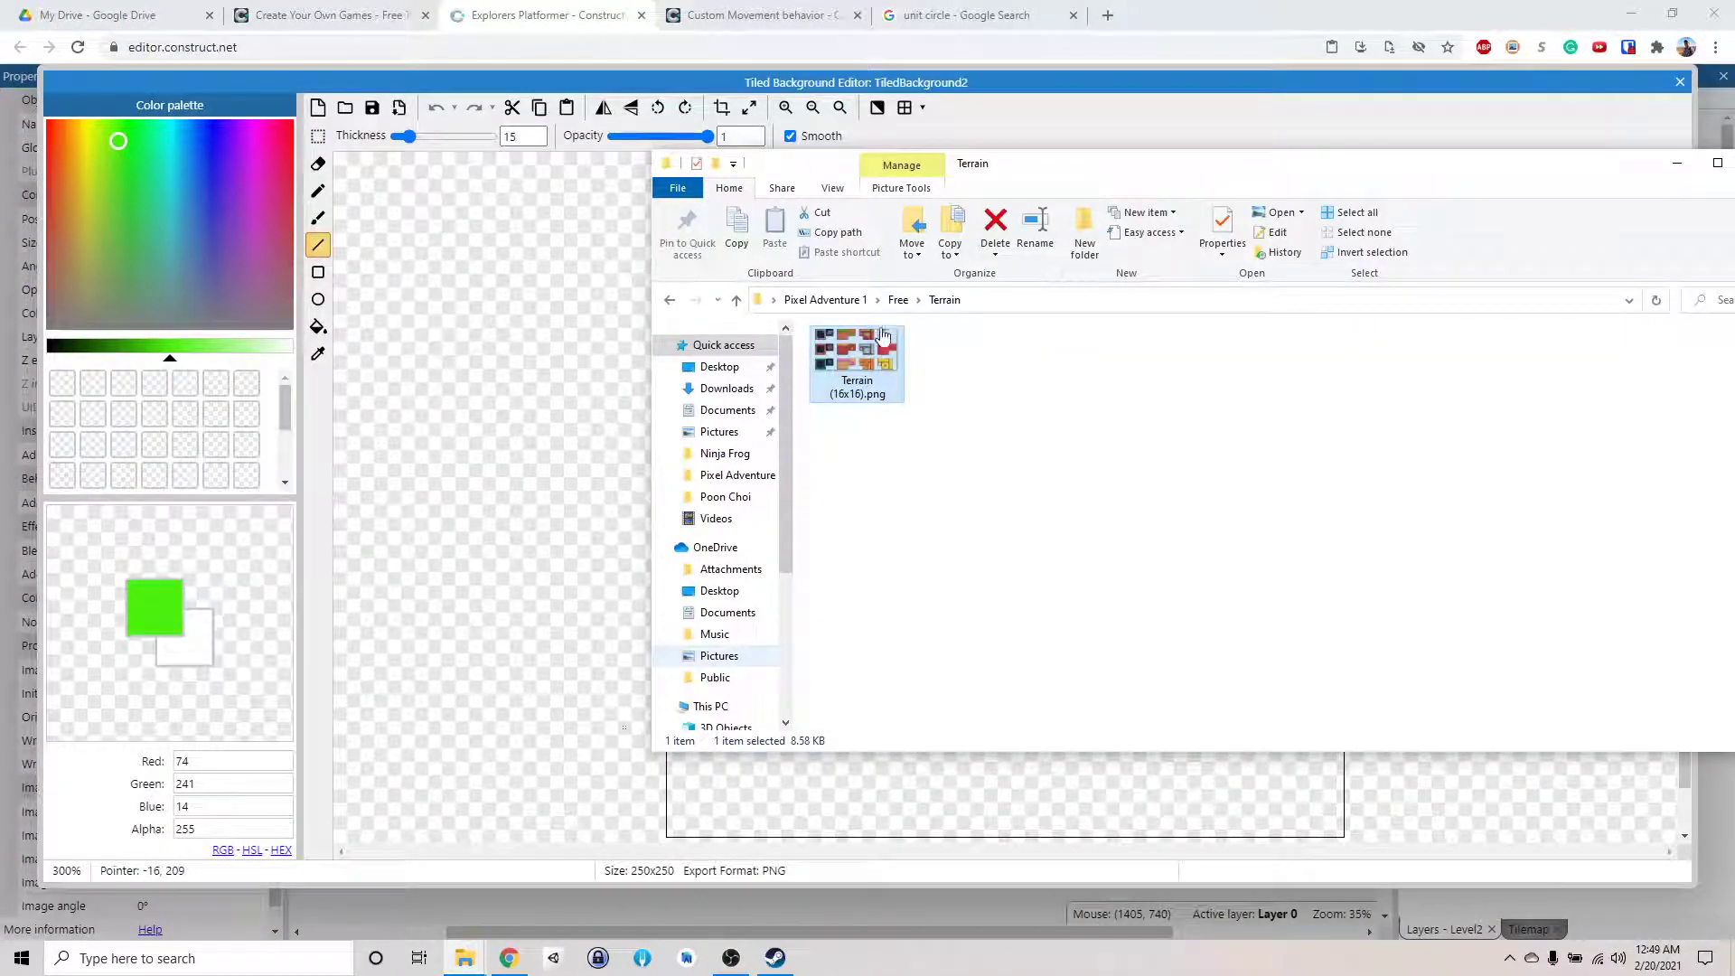
pyautogui.click(900, 301)
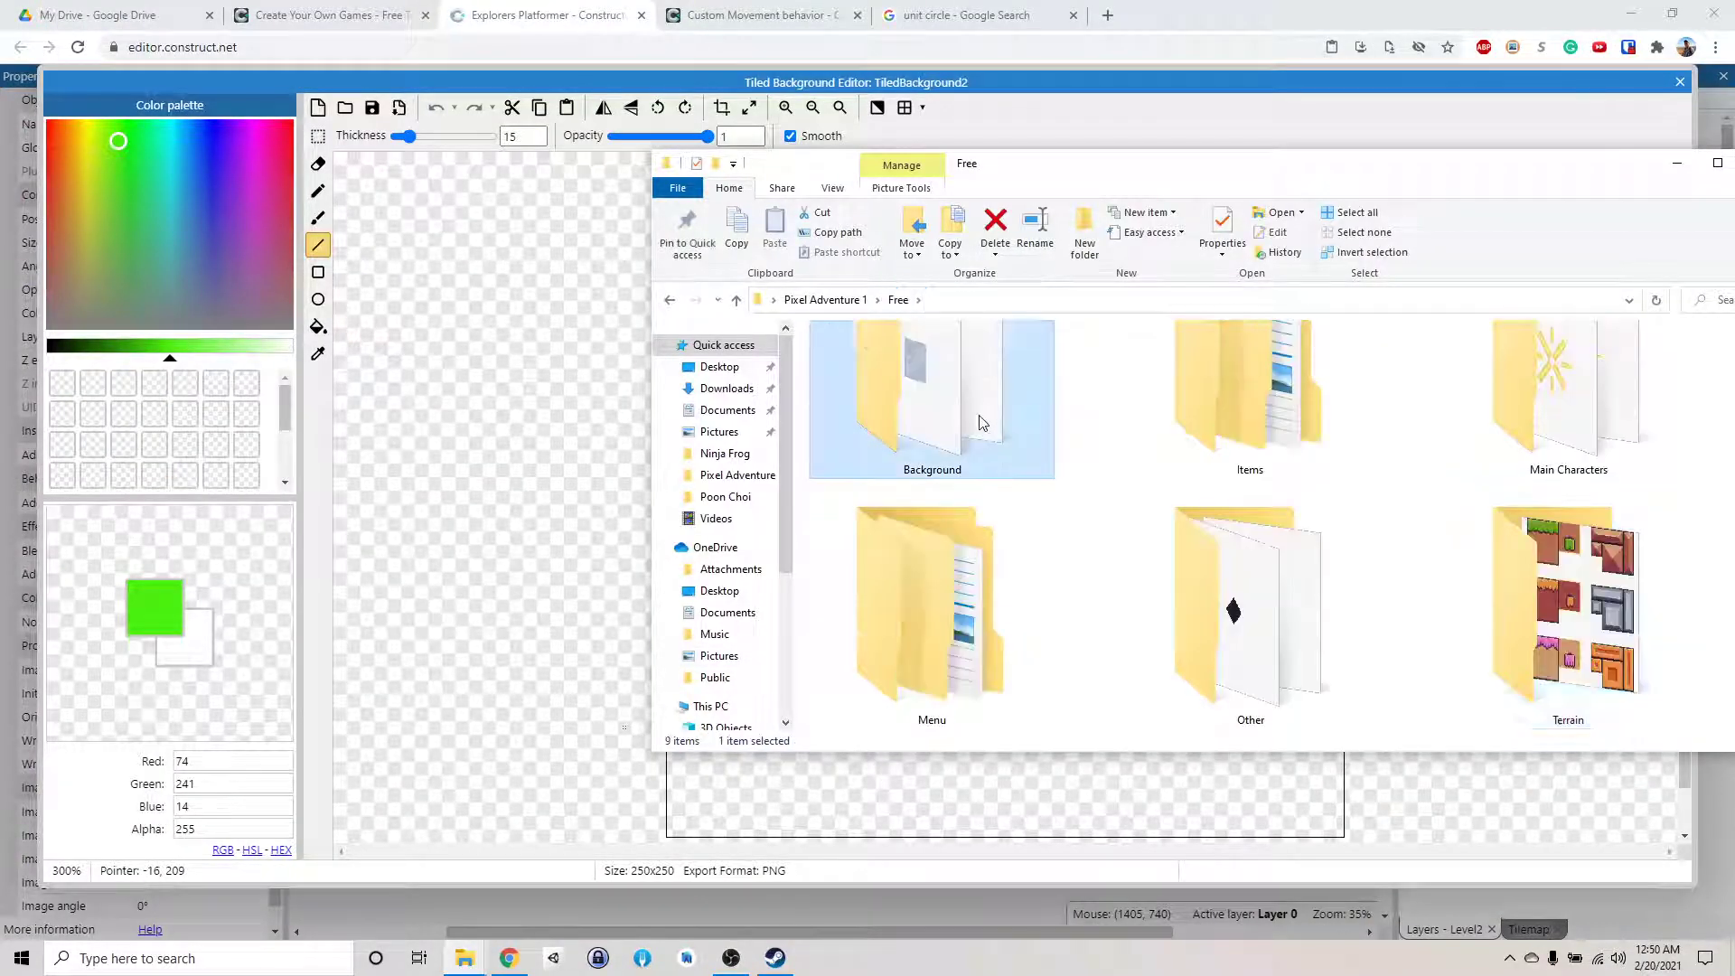
pyautogui.doubleClick(983, 425)
pyautogui.click(852, 409)
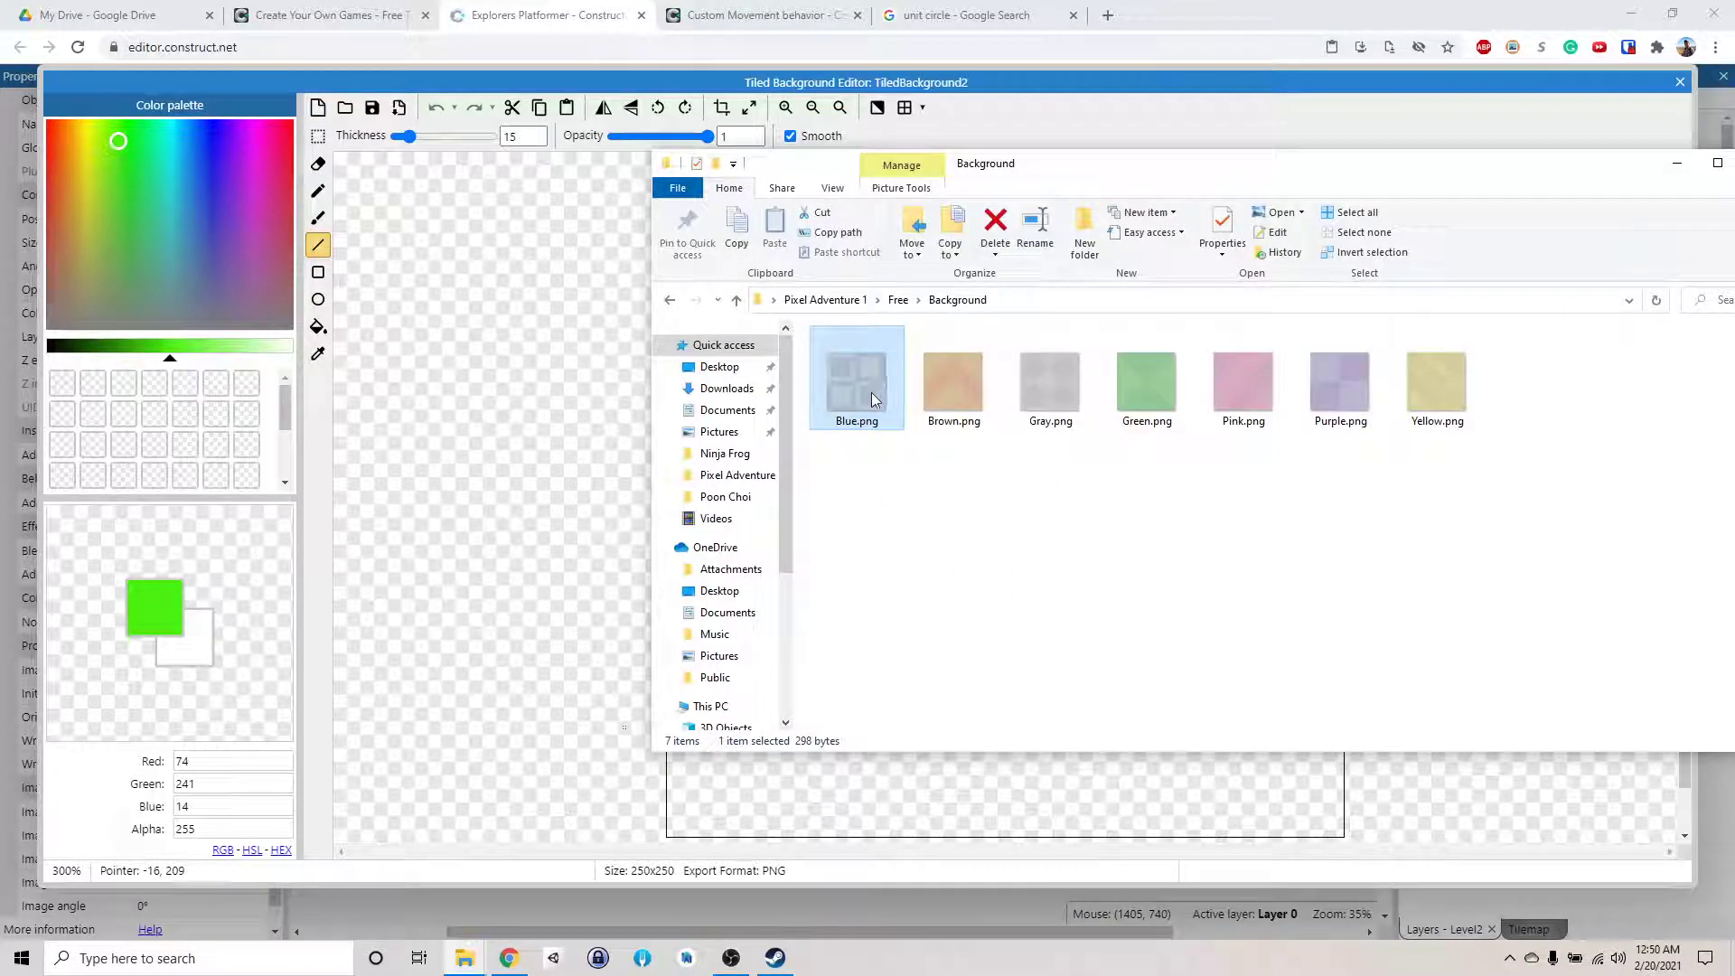
pyautogui.moveTo(869, 403); pyautogui.dragTo(643, 737)
# Make the blue tiled background cover the whole 3000 x 2000 layout
pyautogui.click(1680, 82)
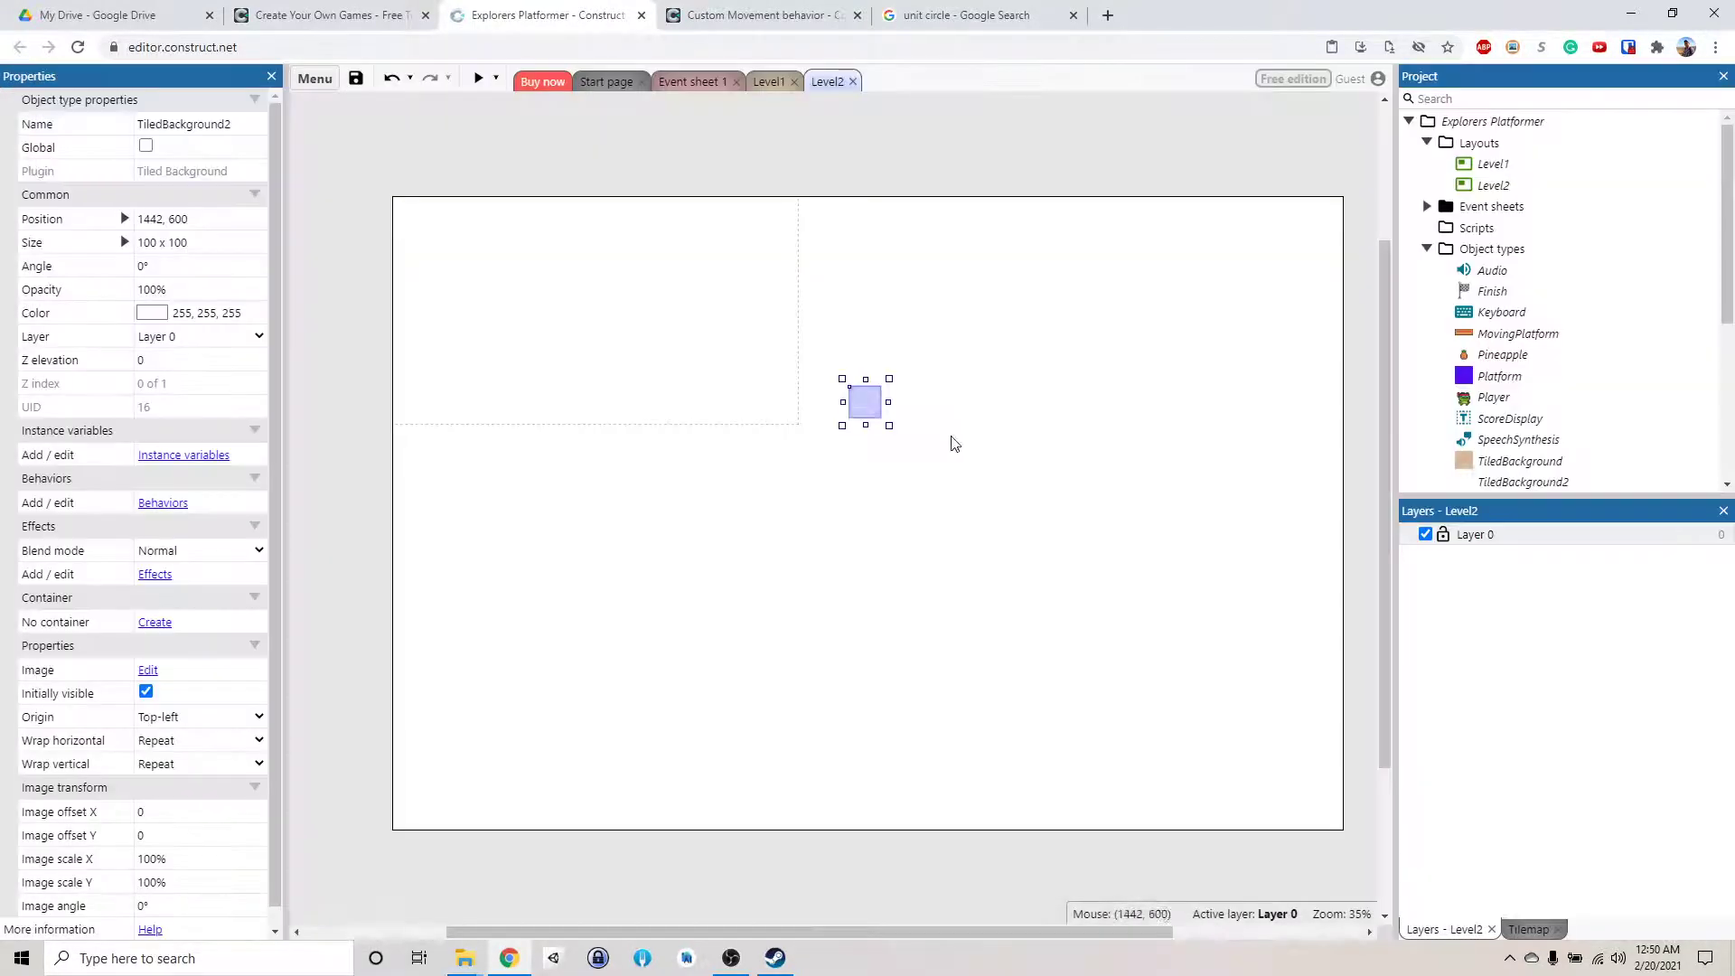
pyautogui.rightClick(871, 400)
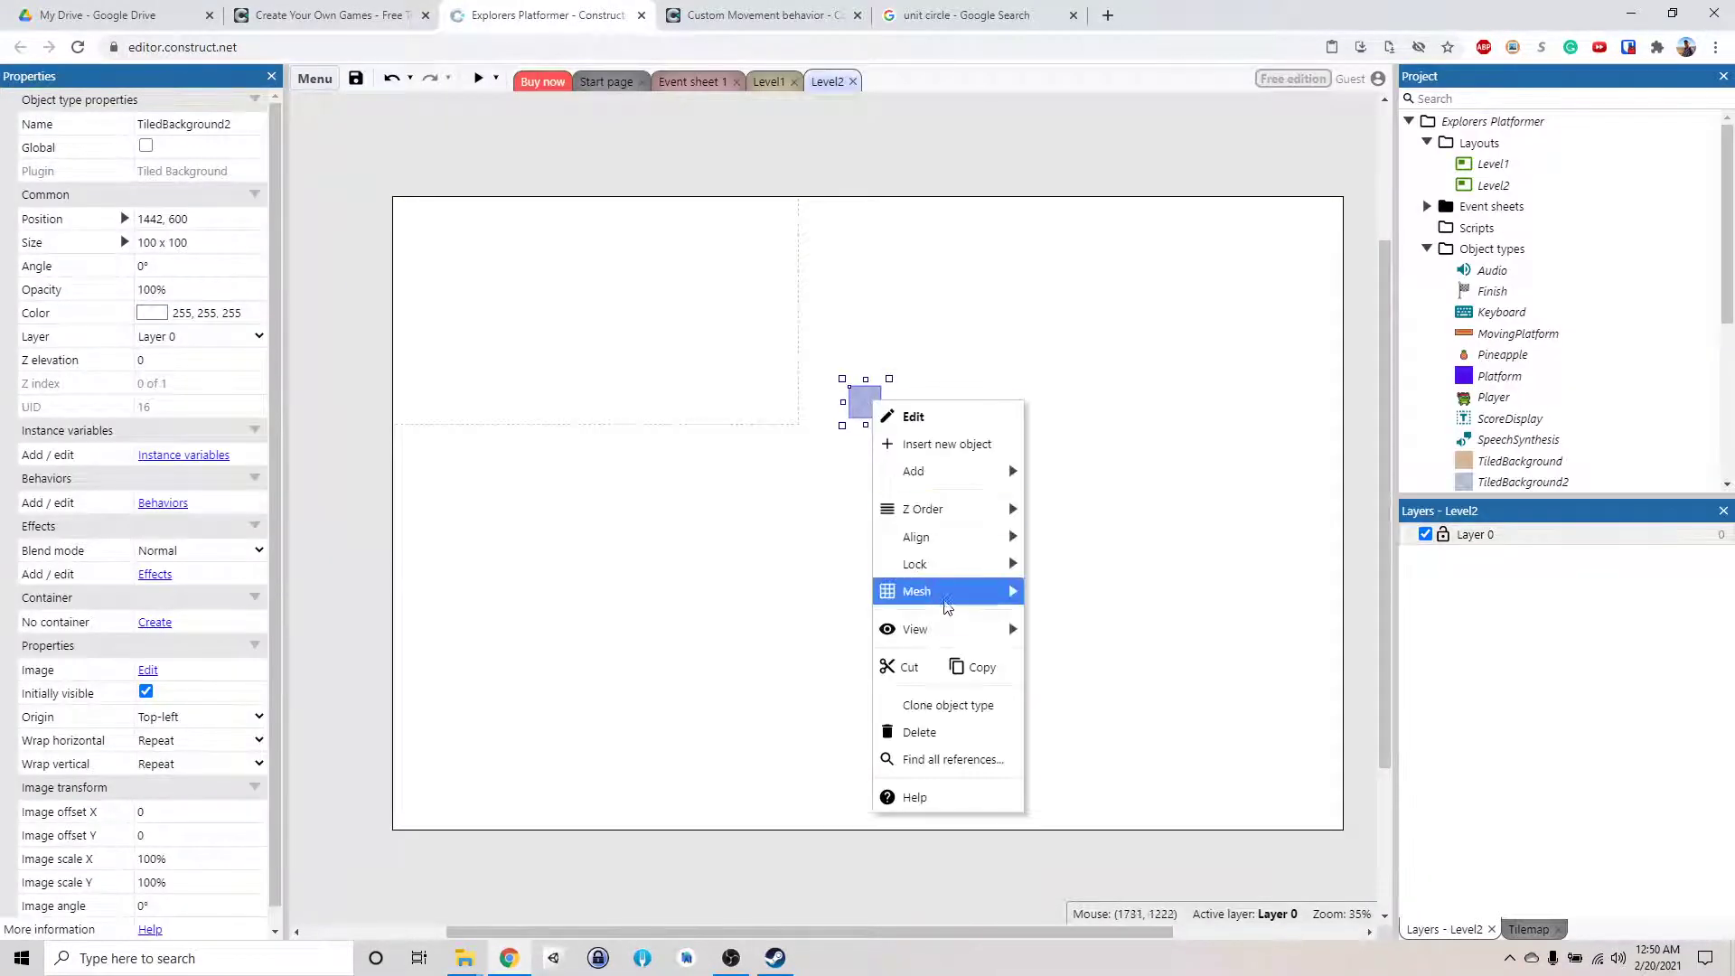
pyautogui.moveTo(960, 542)
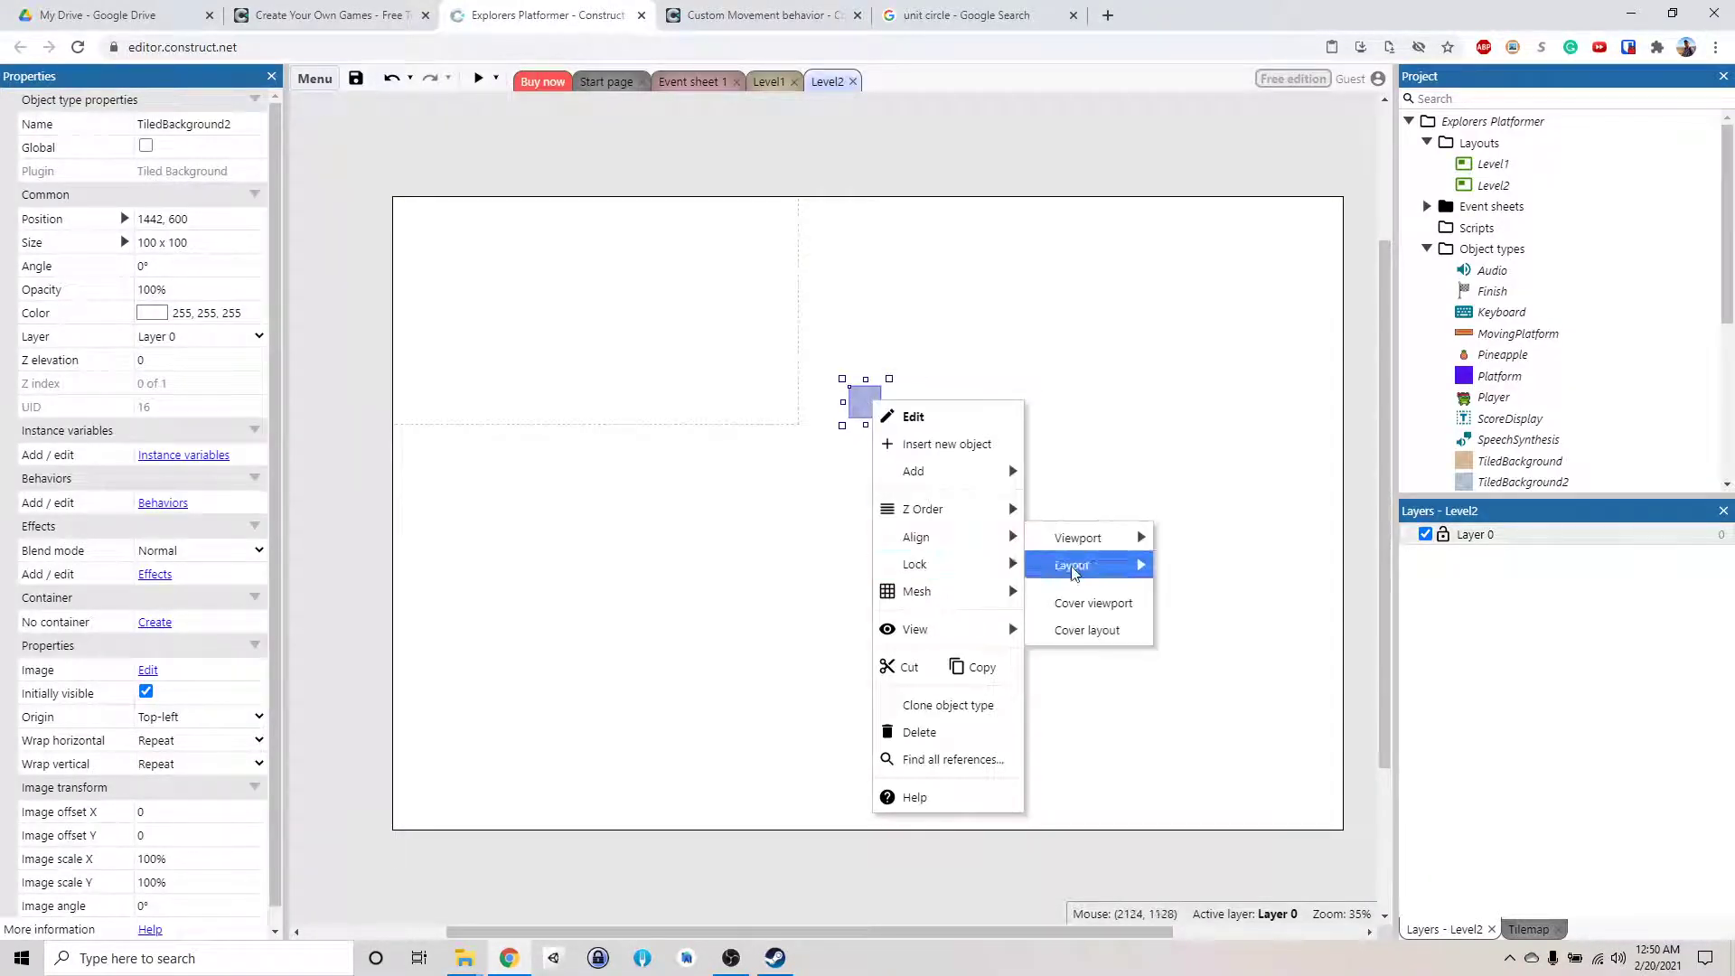
pyautogui.click(1113, 630)
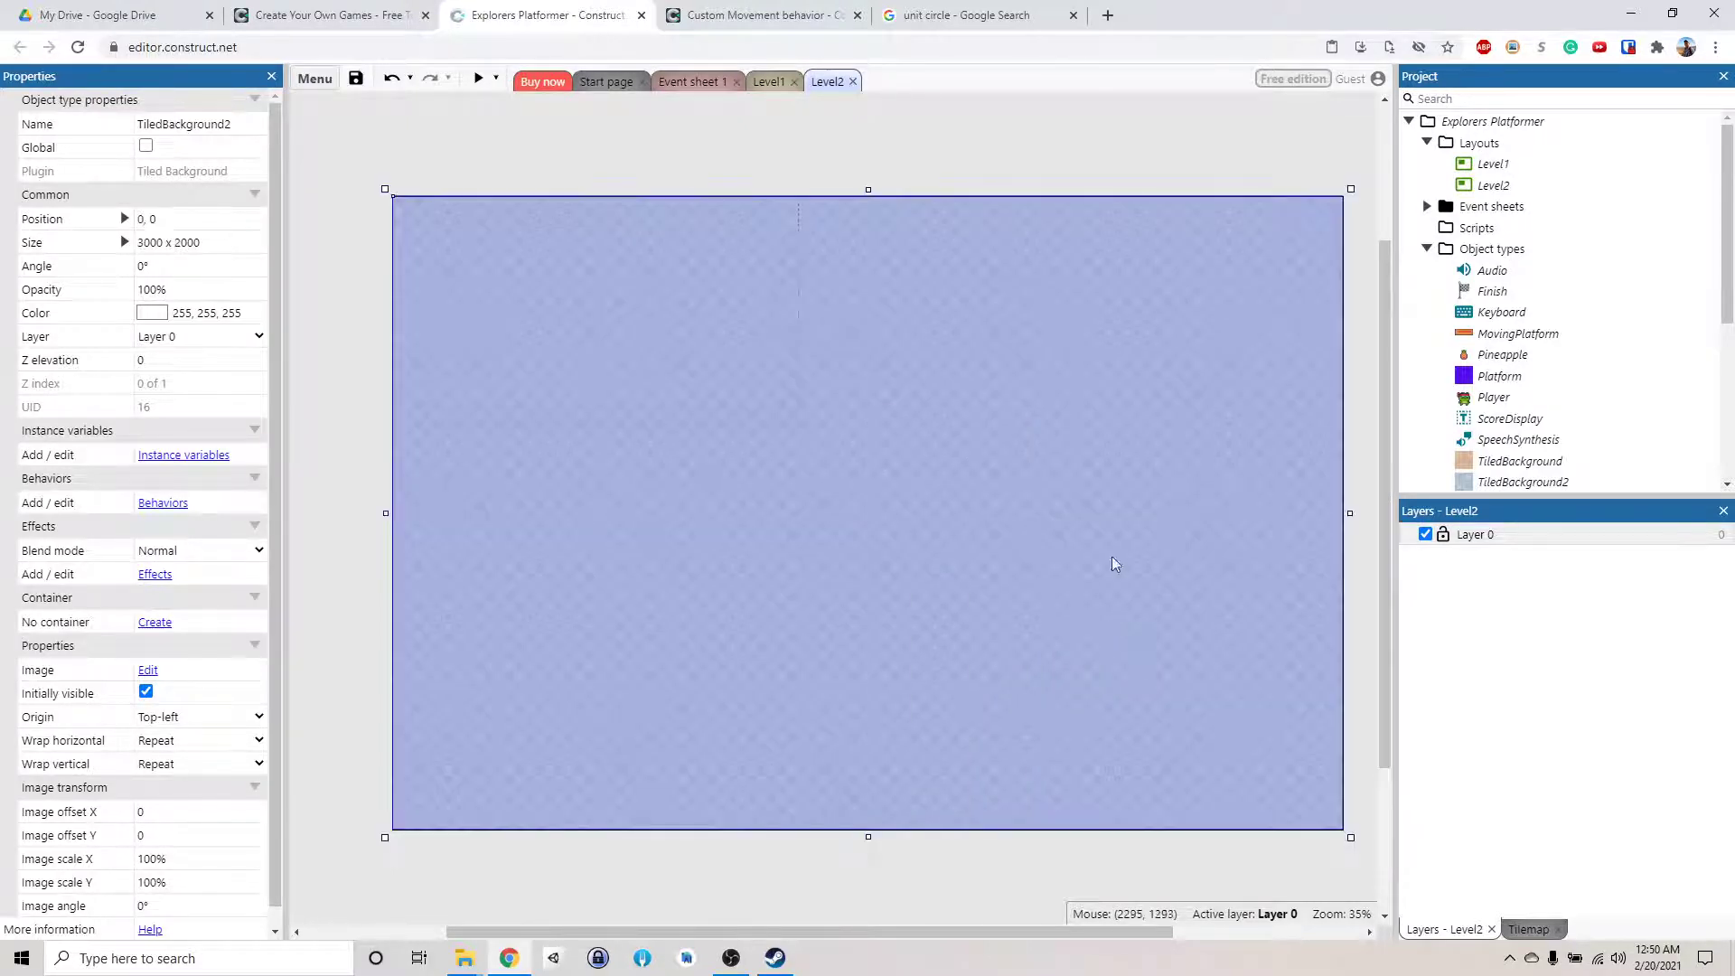
pyautogui.click(1100, 178)
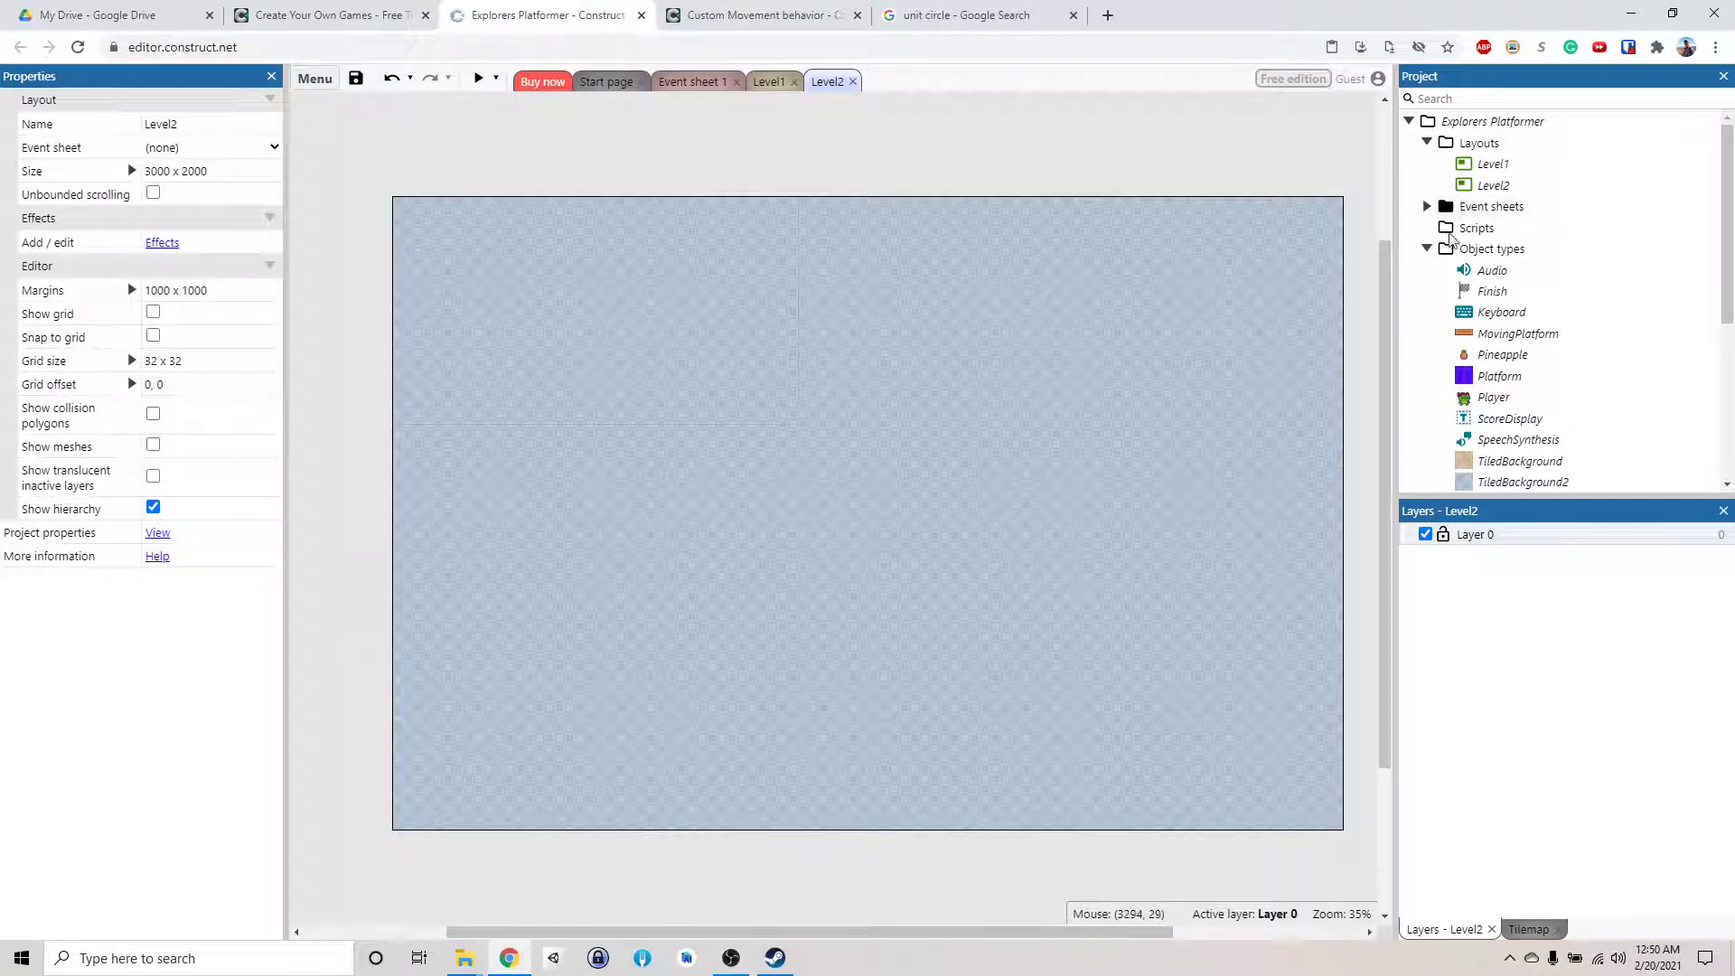
# Lock the tiled background so it can't be moved
pyautogui.rightClick(1028, 473)
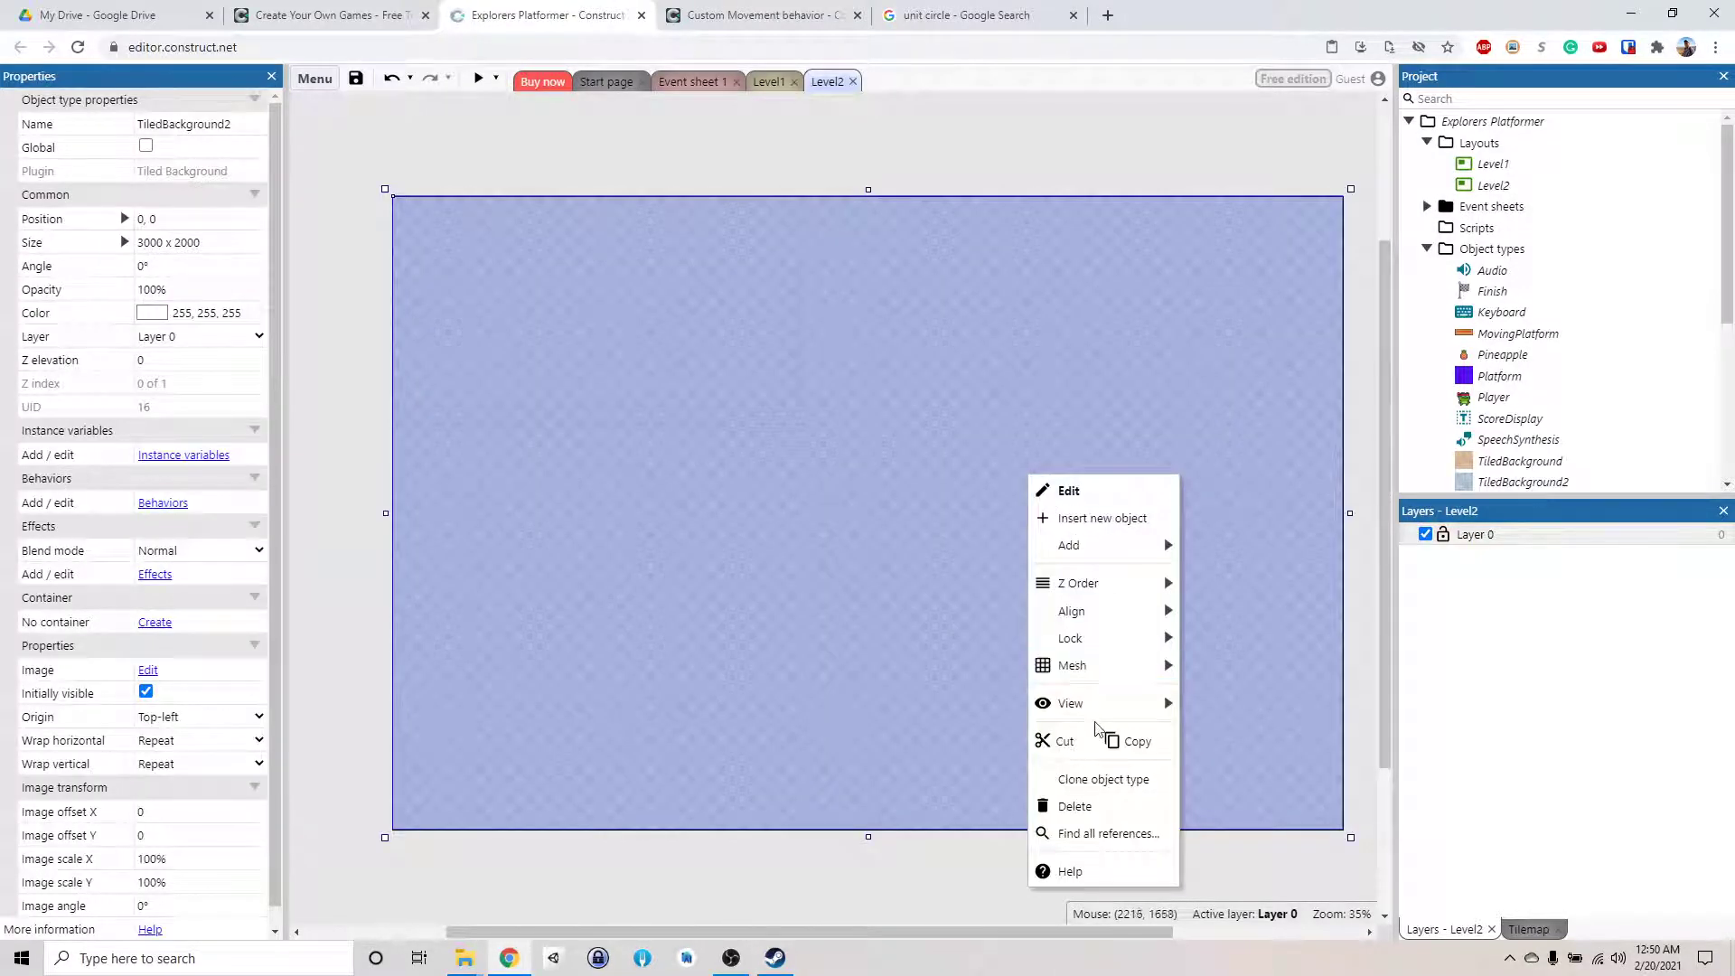
pyautogui.moveTo(1107, 641)
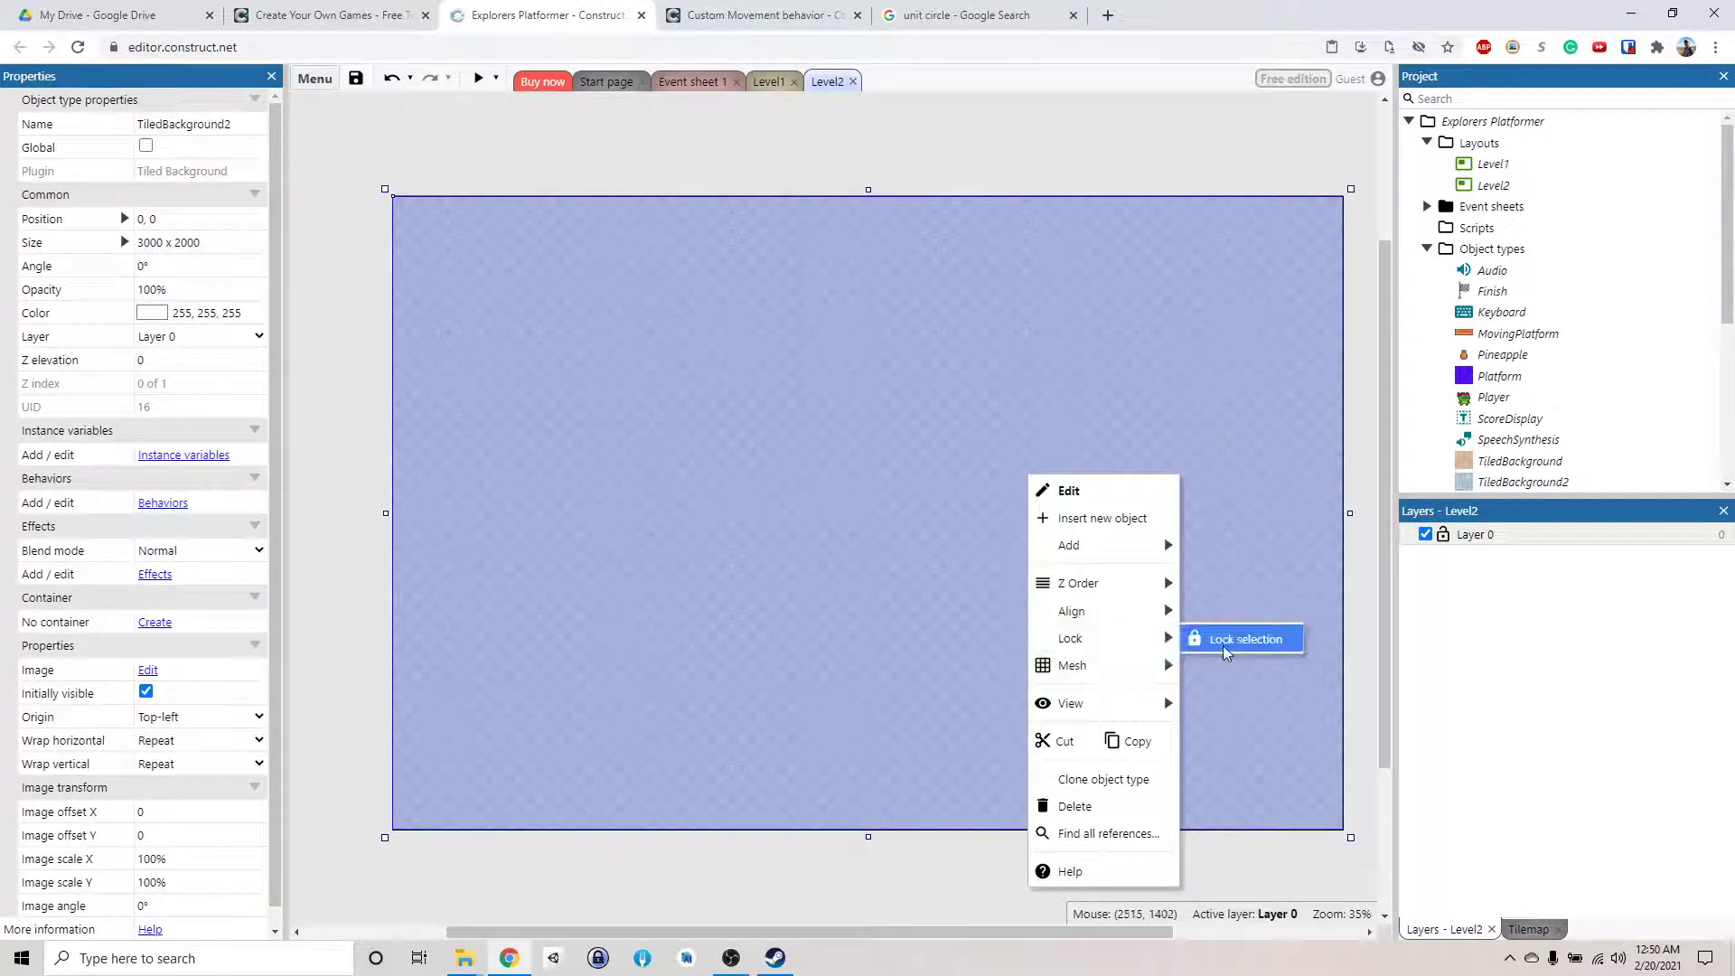
pyautogui.click(1230, 644)
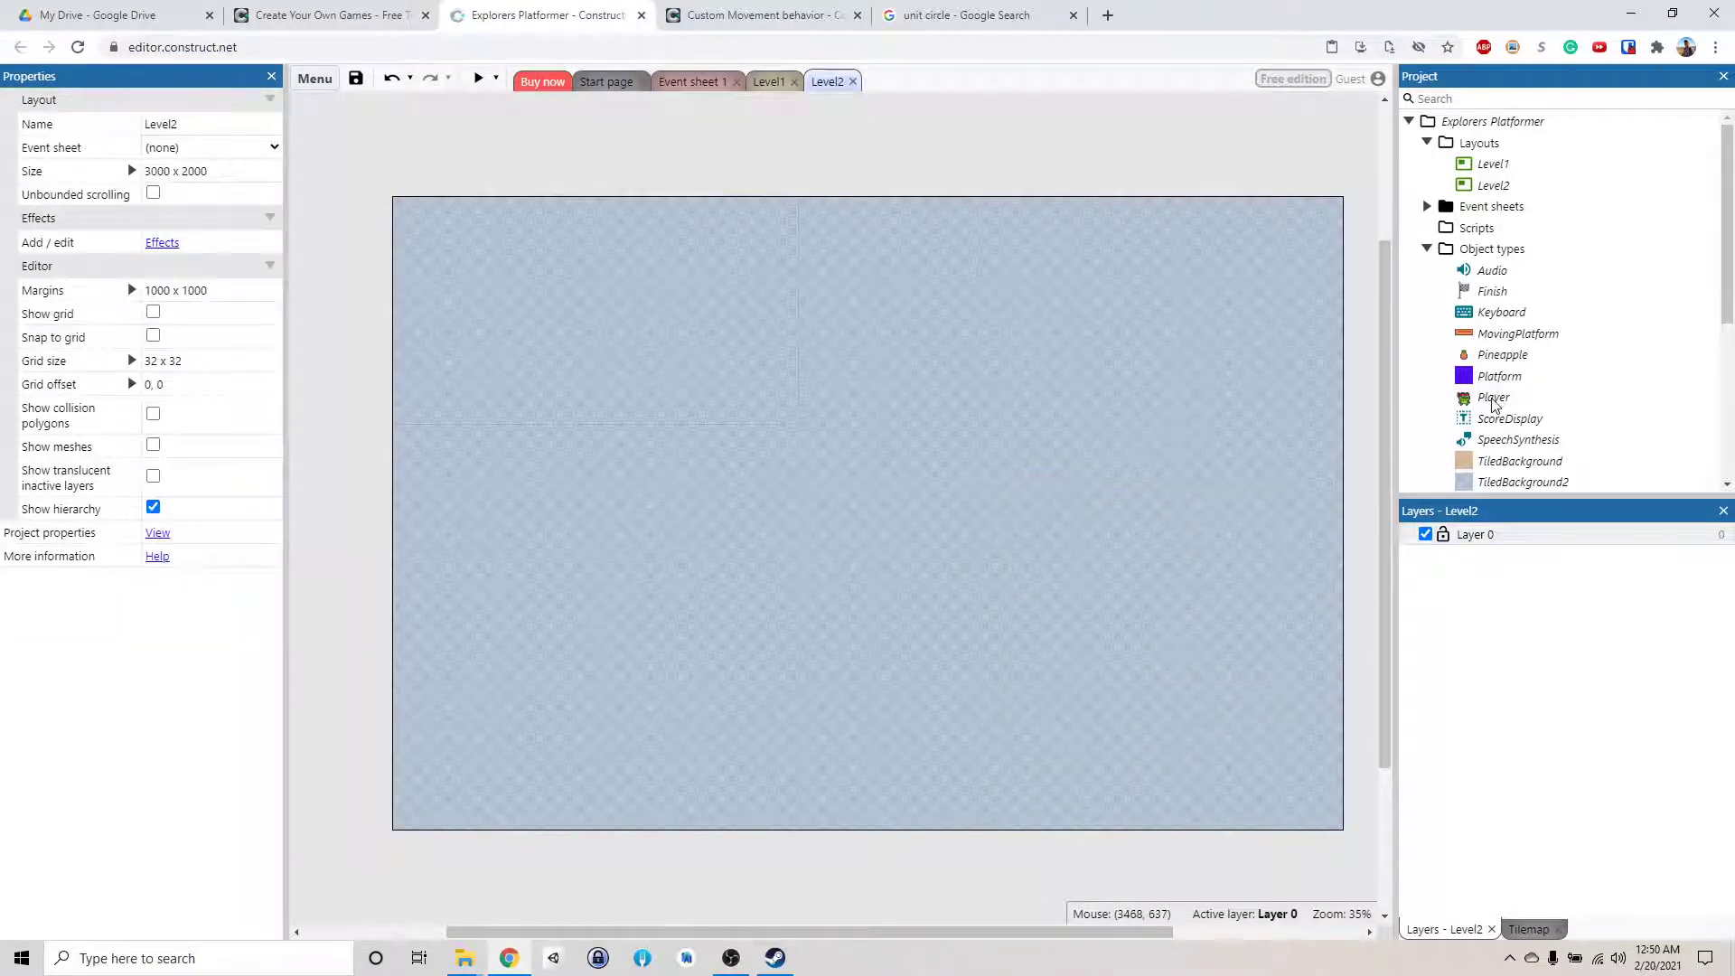
# Place a Player instance in the lower-left area of Level2
pyautogui.moveTo(1492, 396); pyautogui.dragTo(552, 643)
pyautogui.click(720, 589)
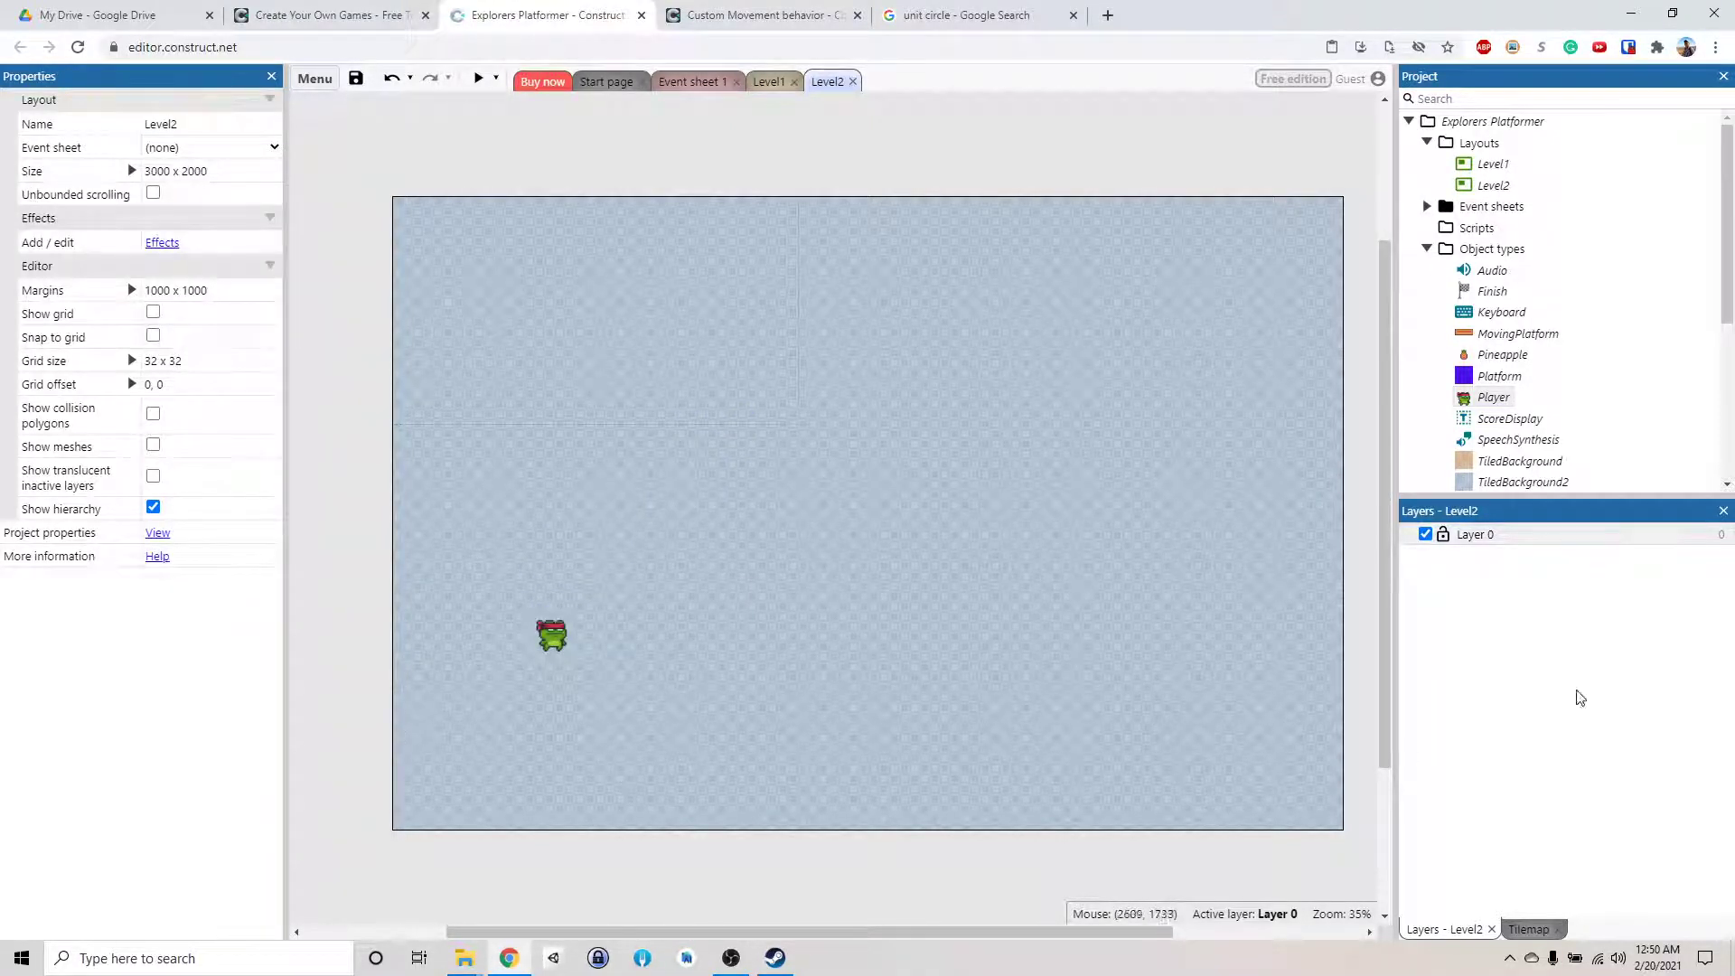
pyautogui.scroll(-2, 1576, 389)
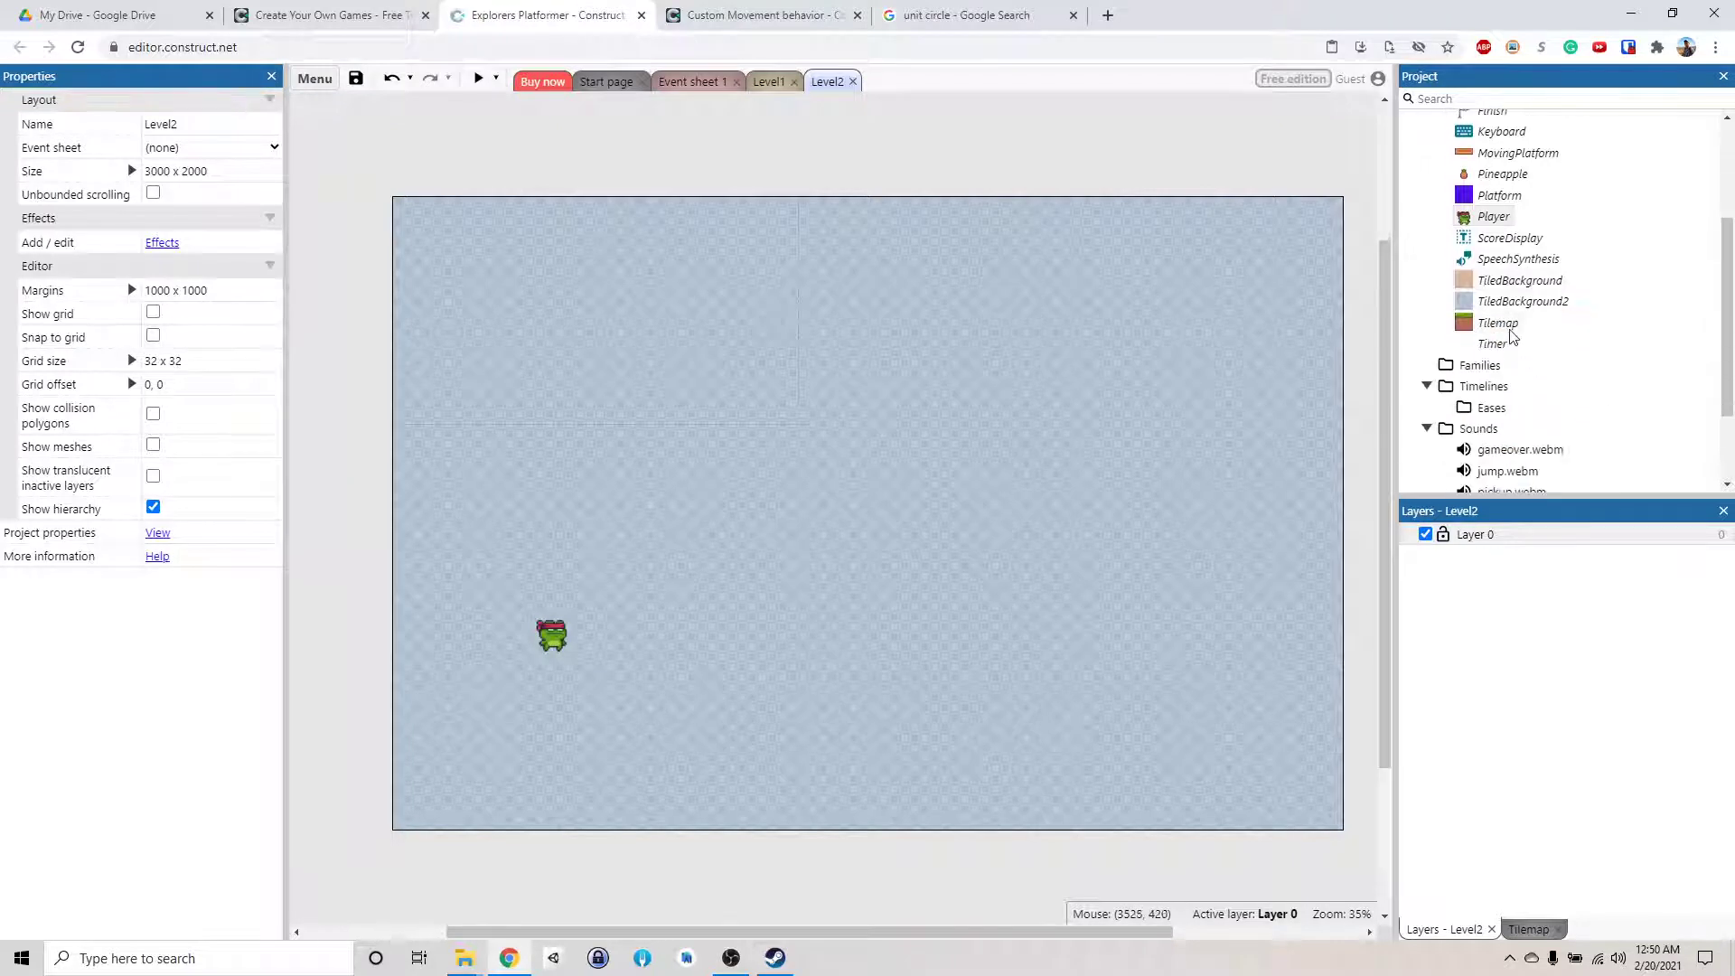
# Drag a Tilemap instance onto the layout, reposition it, then delete it
pyautogui.rightClick(801, 349)
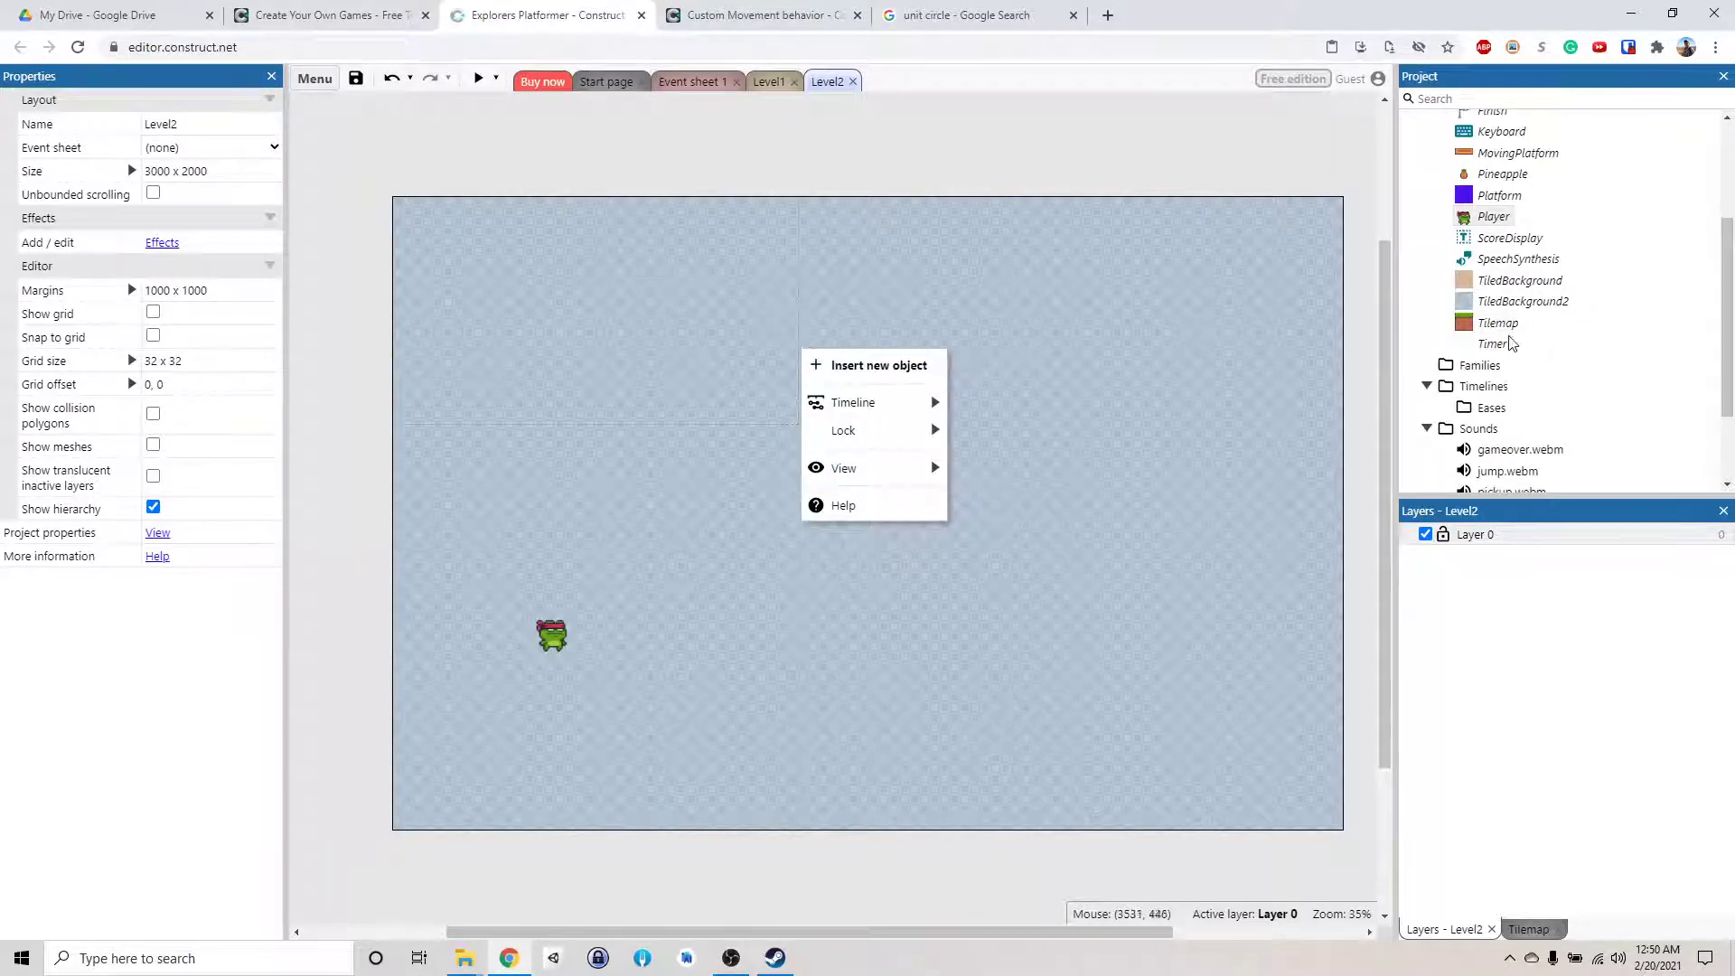
pyautogui.click(1496, 326)
pyautogui.moveTo(1507, 336); pyautogui.dragTo(939, 389)
pyautogui.moveTo(1195, 465); pyautogui.dragTo(785, 400)
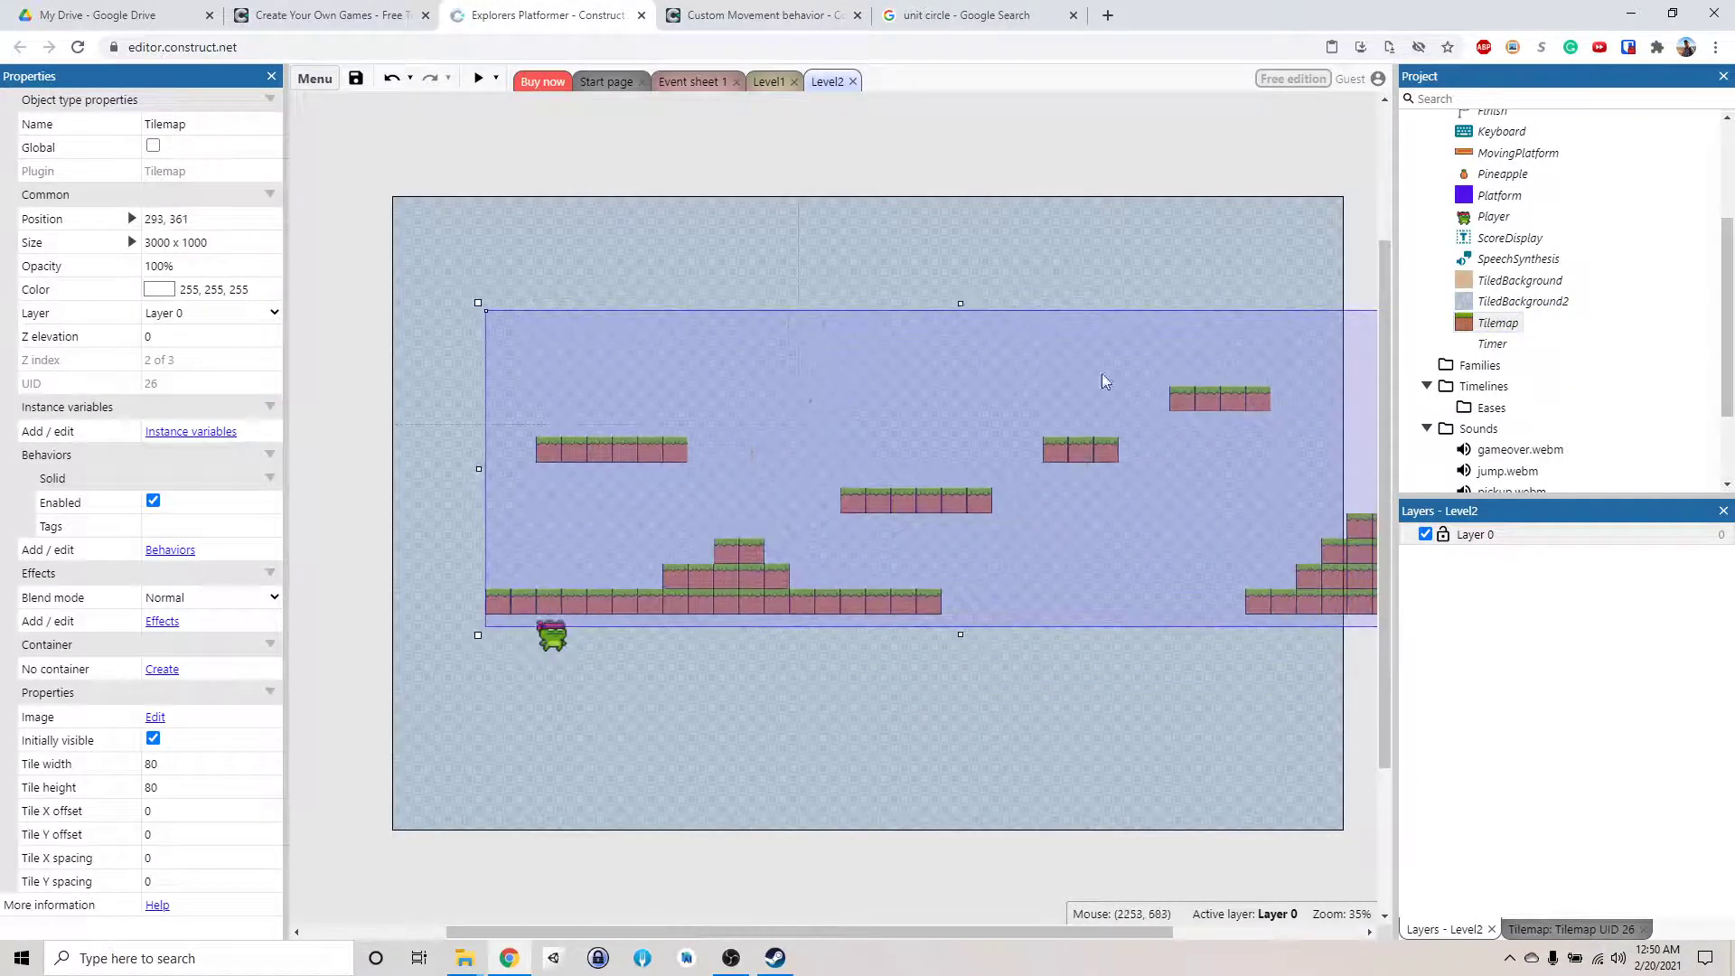
pyautogui.moveTo(1092, 370); pyautogui.dragTo(912, 352)
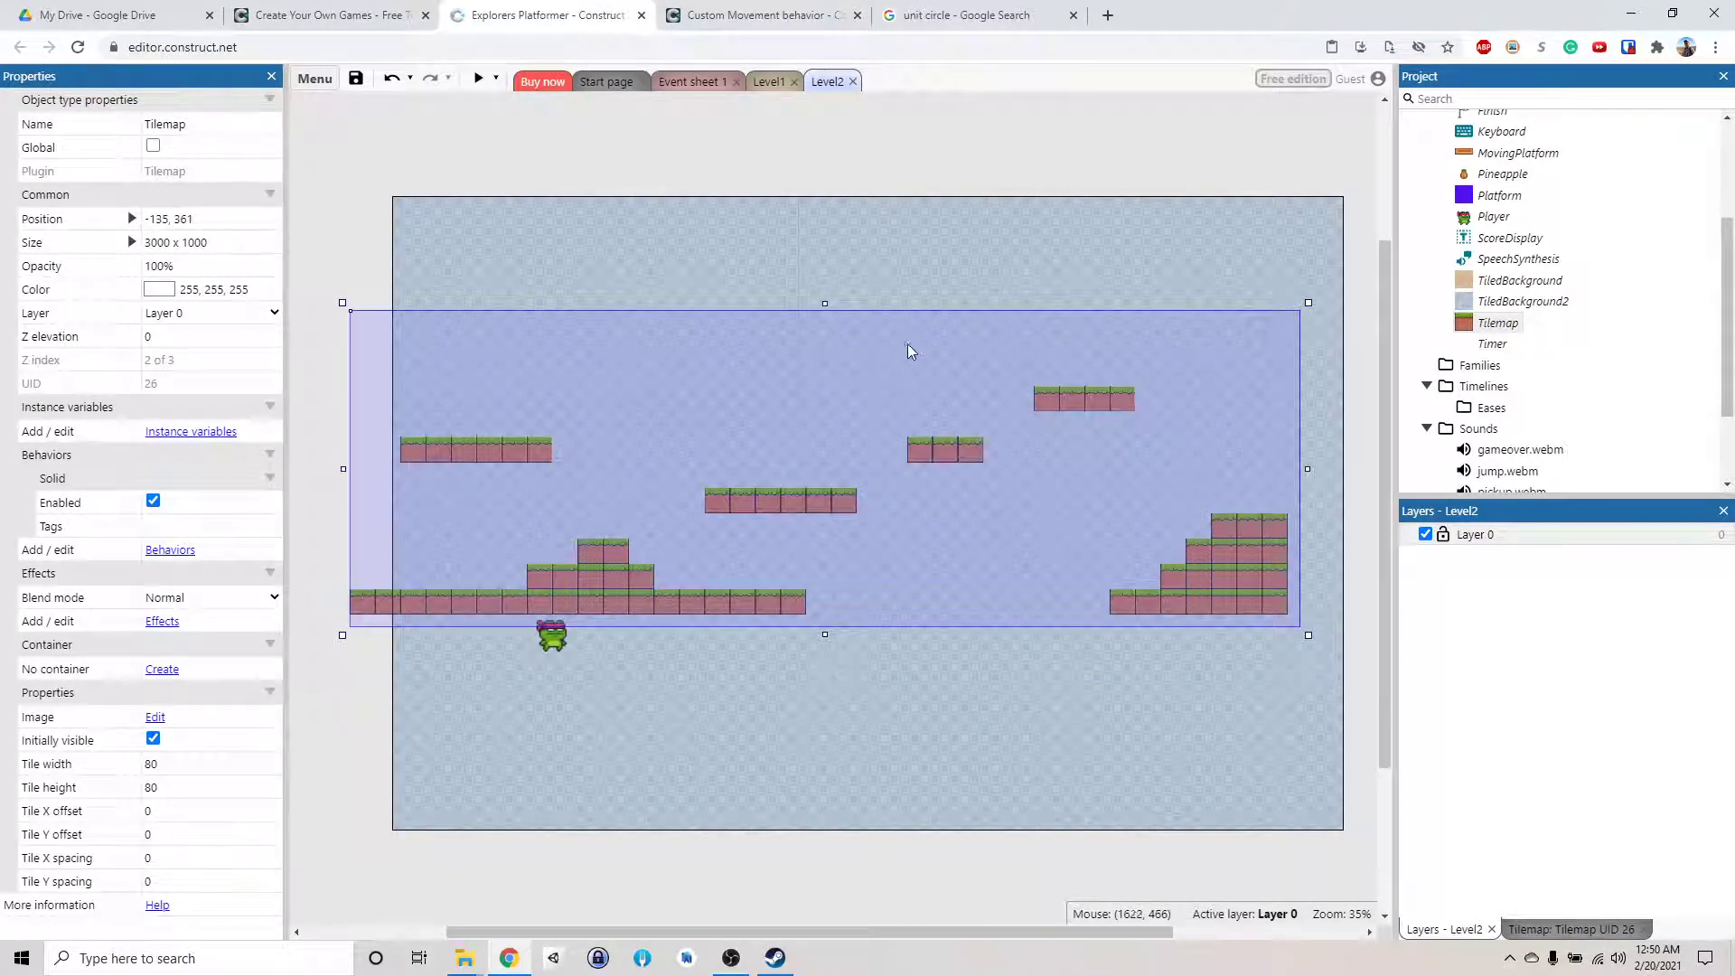
pyautogui.press('Delete')
# Insert a new Tilemap object and place Tilemap2 on the layout
pyautogui.rightClick(832, 446)
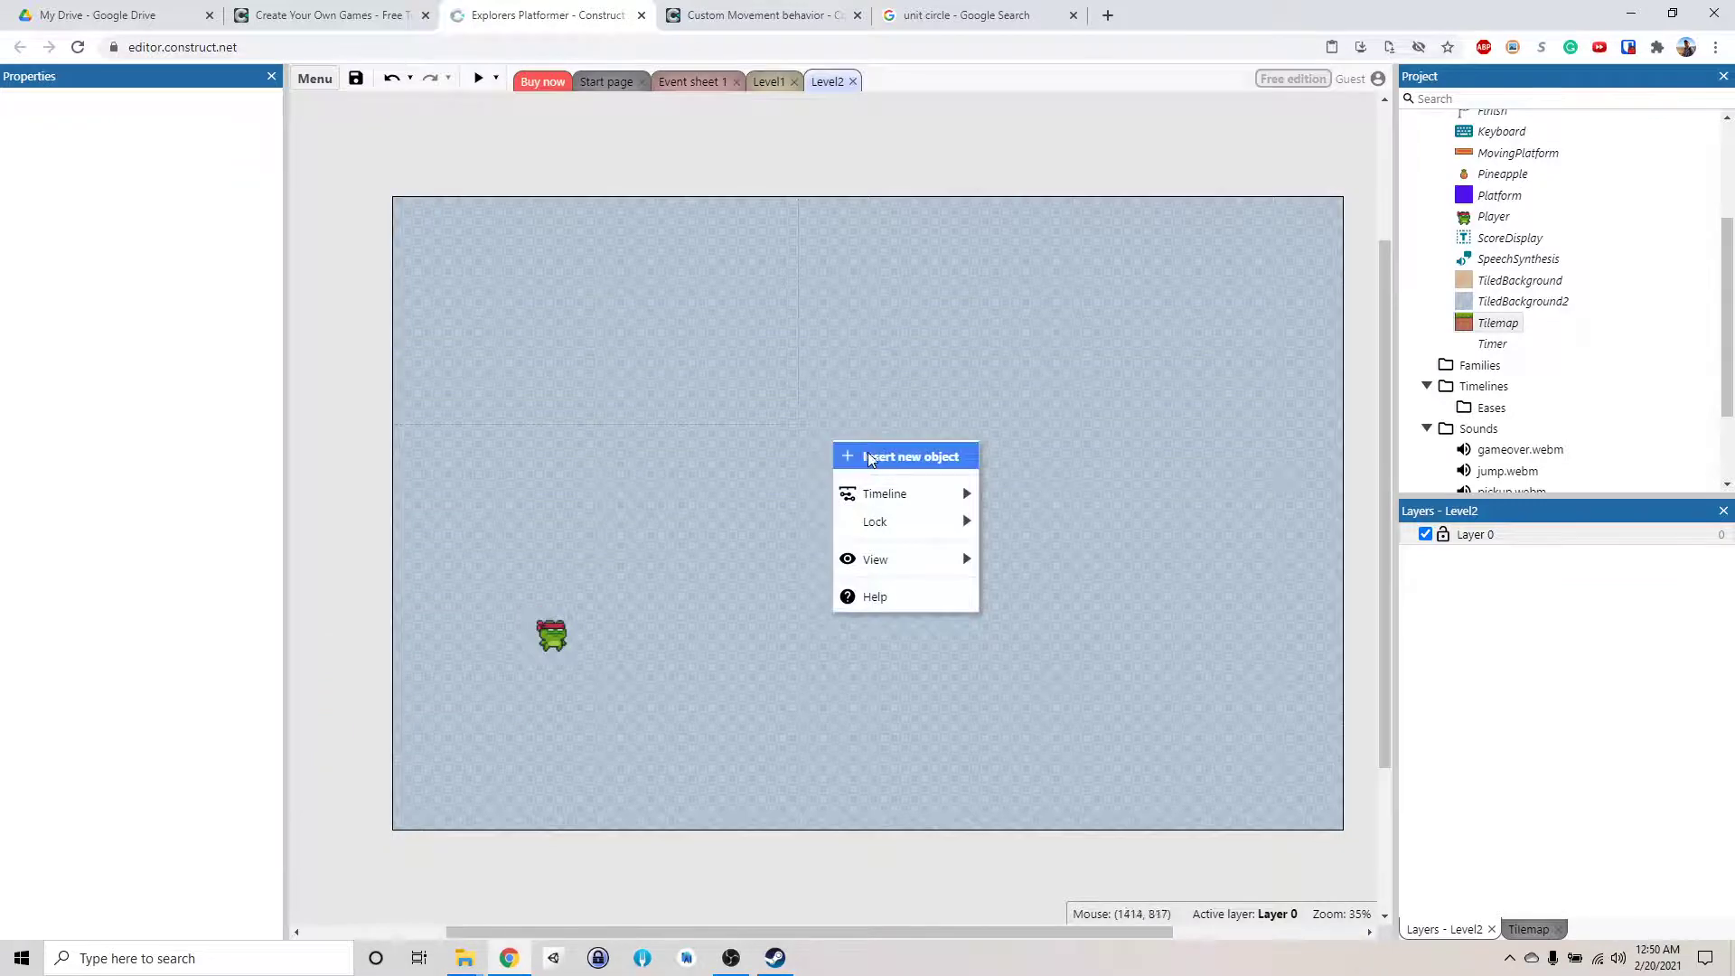
pyautogui.click(870, 453)
pyautogui.scroll(-4, 1003, 468)
pyautogui.click(900, 542)
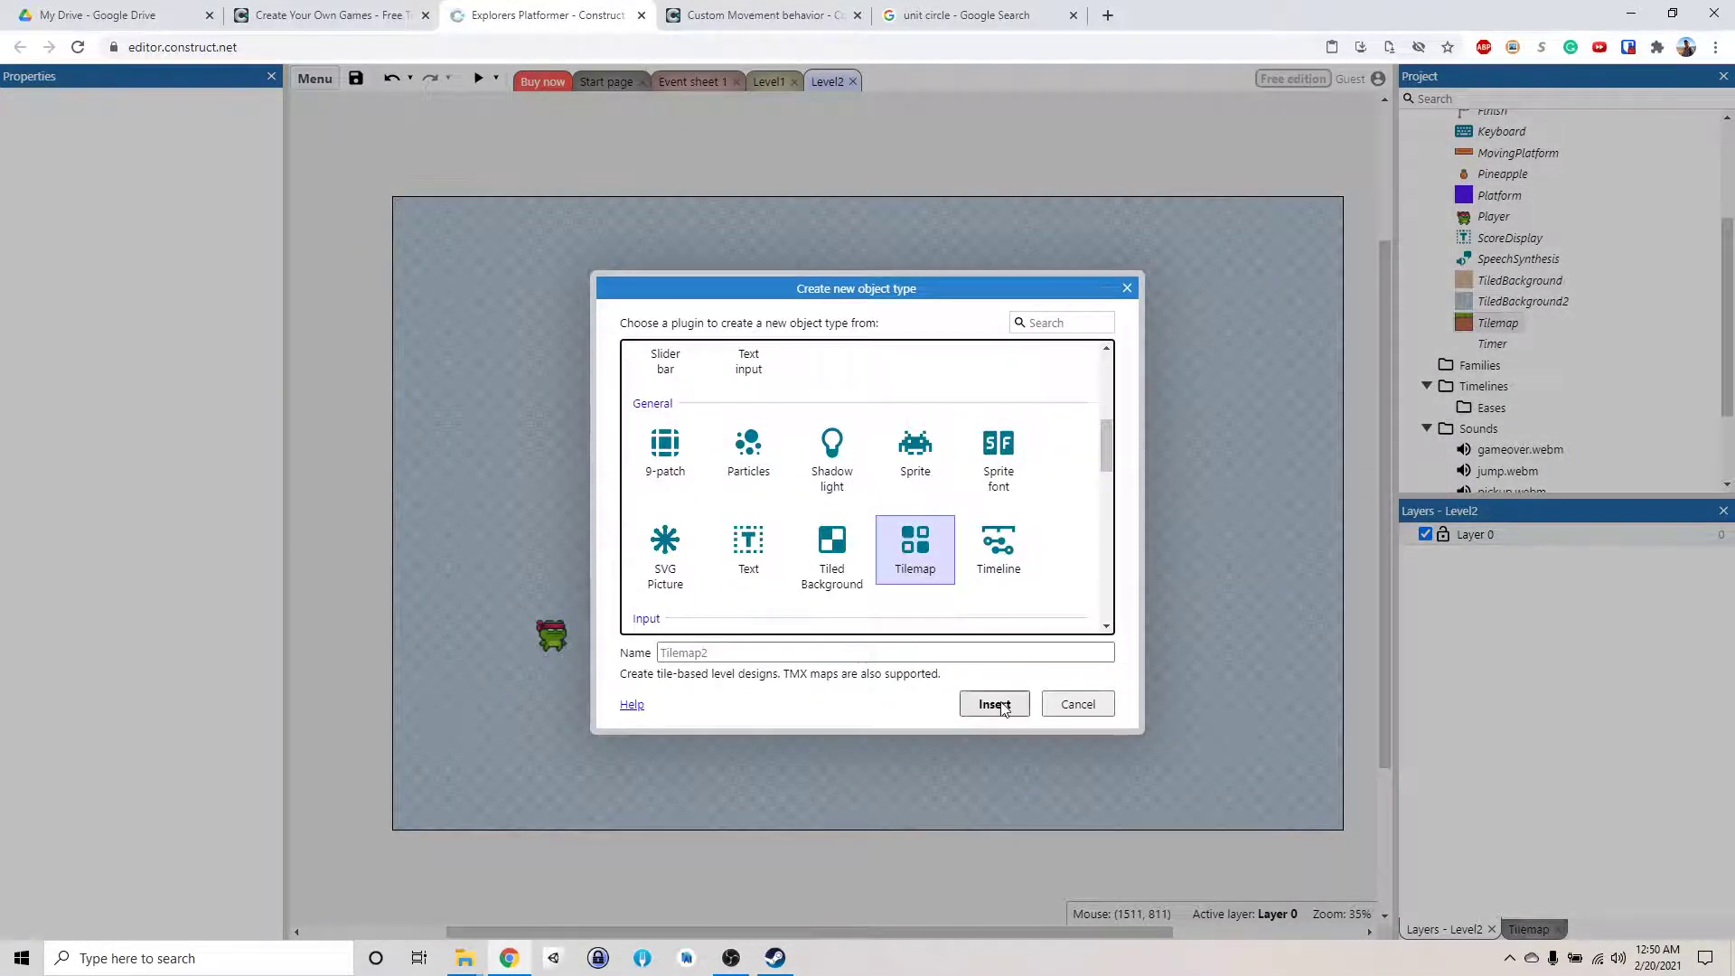
pyautogui.click(994, 704)
pyautogui.click(658, 437)
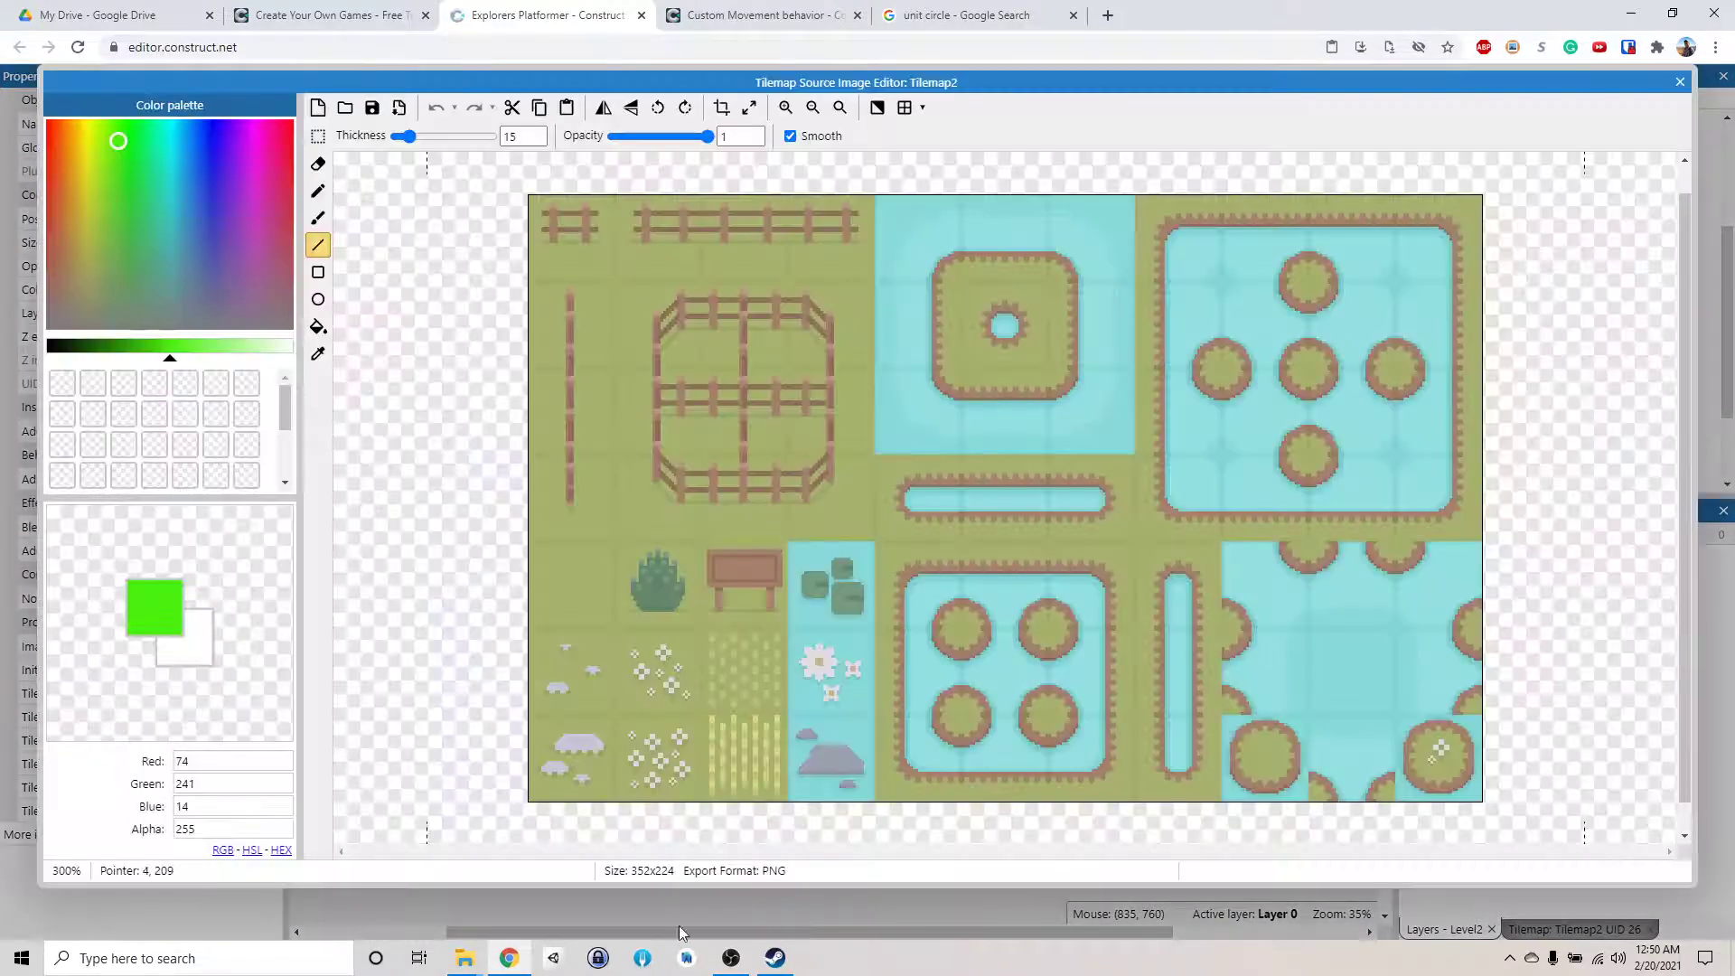
# Browse File Explorer to the Free > Terrain folder holding the tileset
pyautogui.moveTo(465, 957)
pyautogui.click(366, 872)
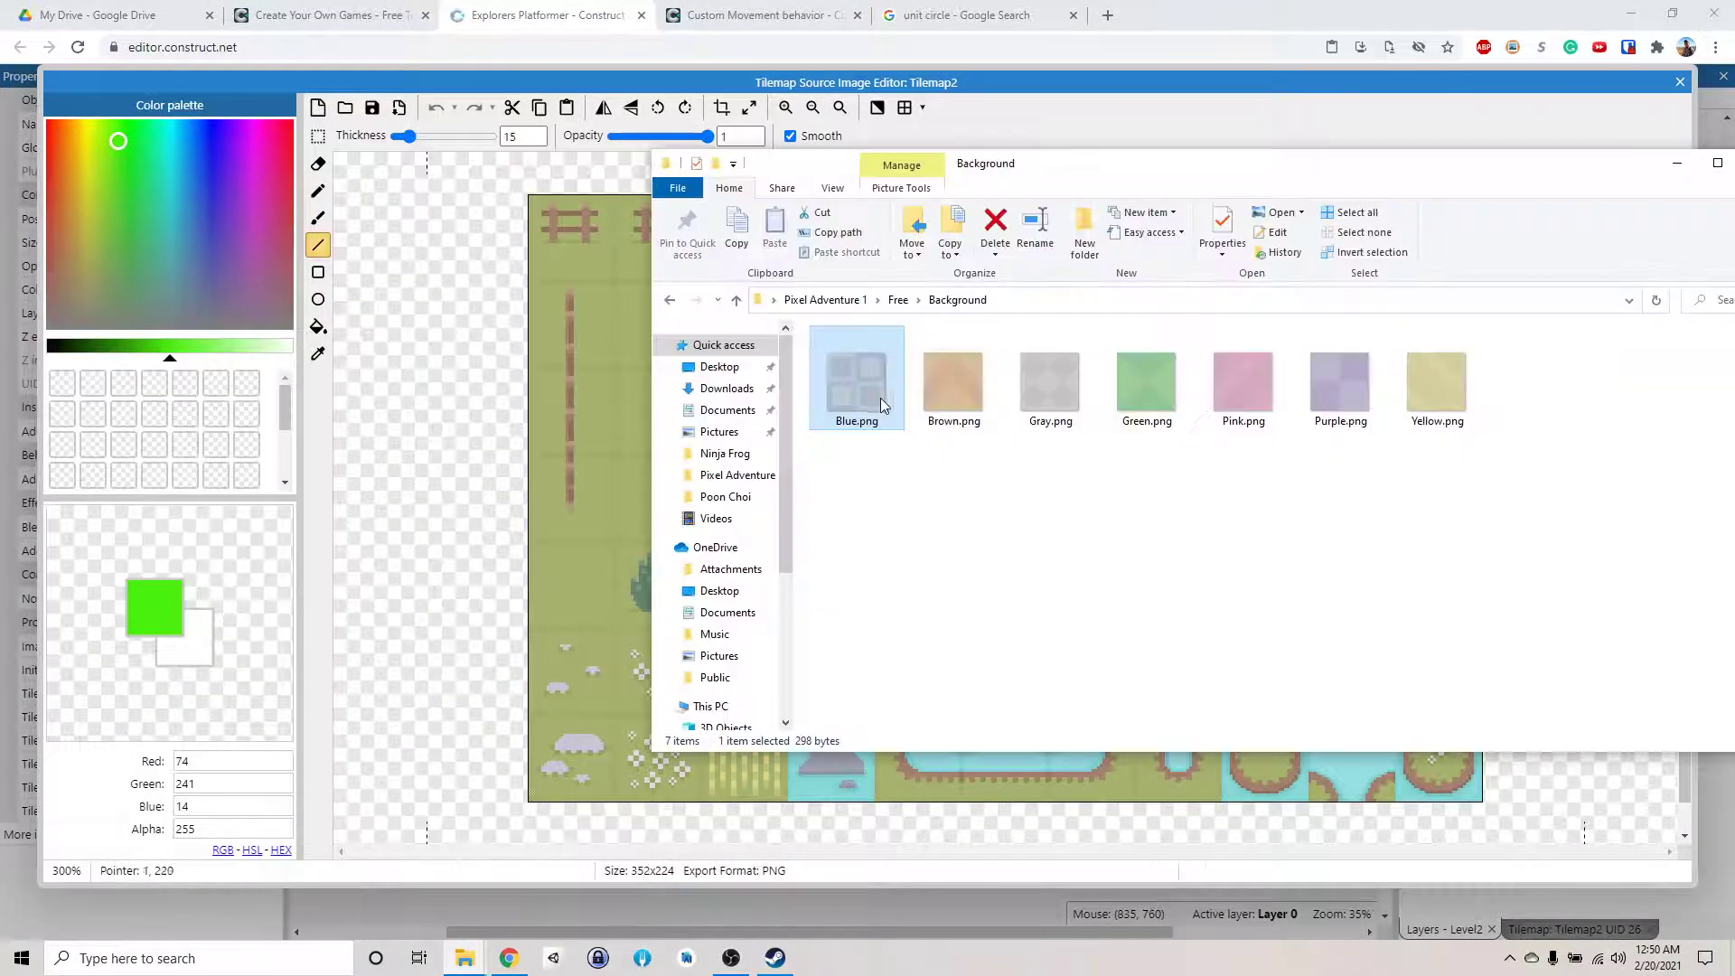
pyautogui.click(898, 299)
pyautogui.scroll(-1, 1283, 444)
pyautogui.doubleClick(1569, 615)
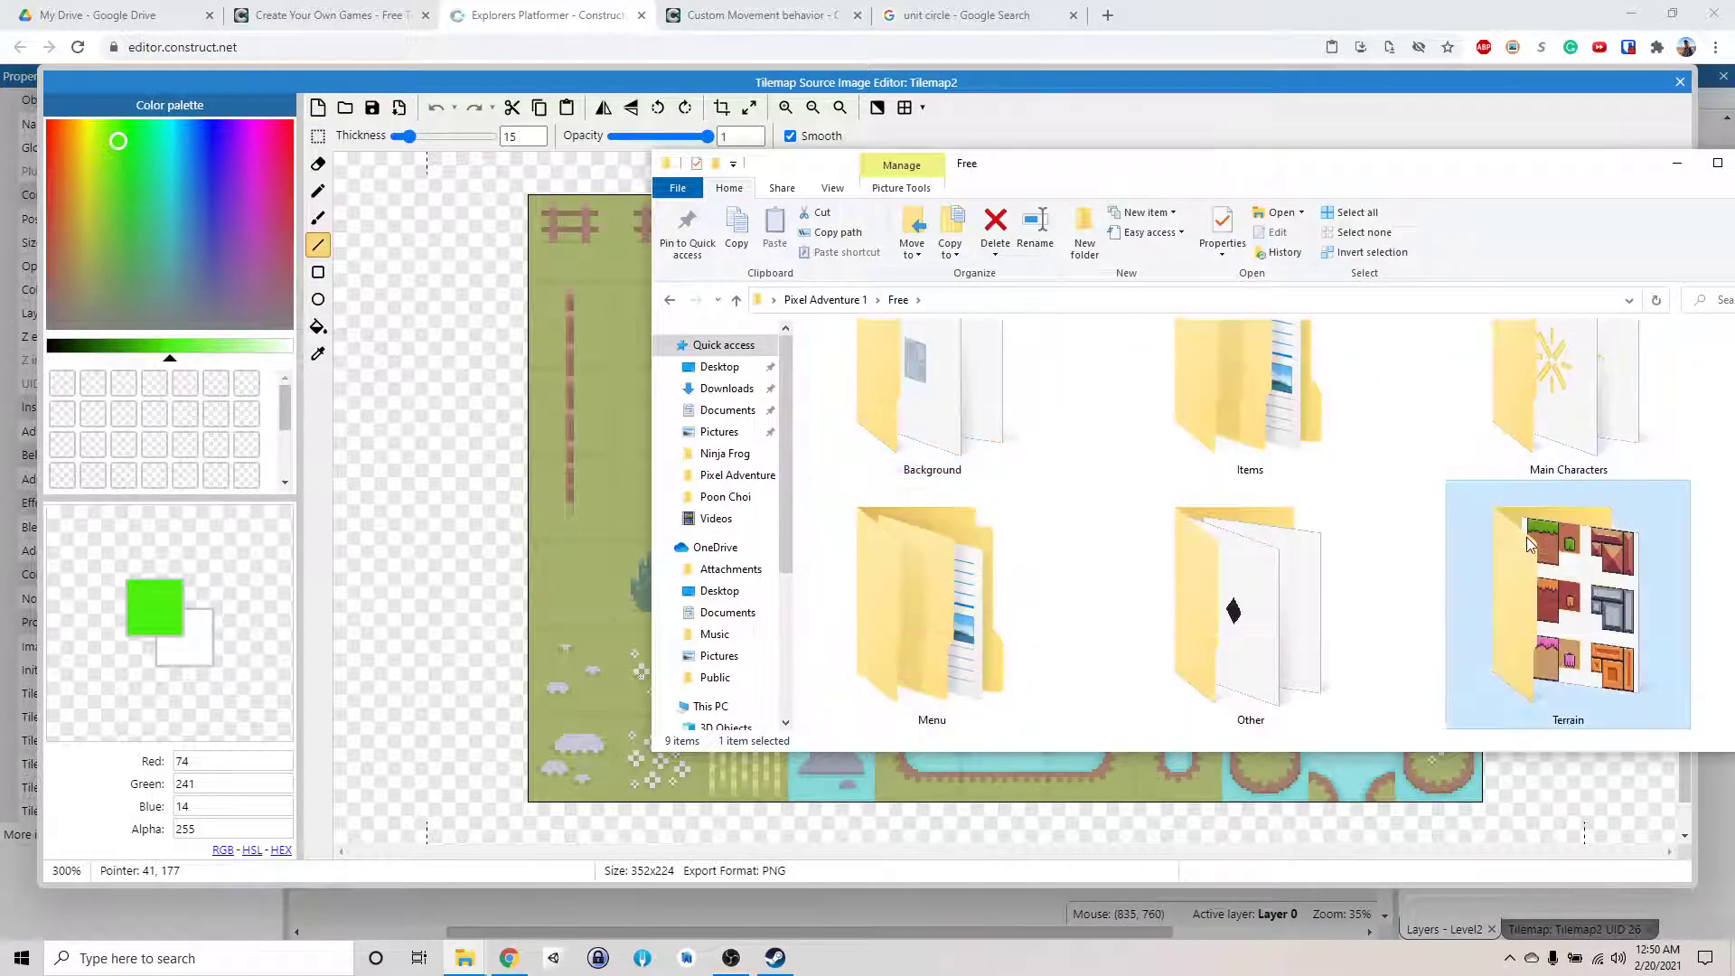
# Load Terrain (16x16).png into Tilemap2 and crop it to the wooden frame tile
pyautogui.moveTo(828, 352); pyautogui.dragTo(581, 388)
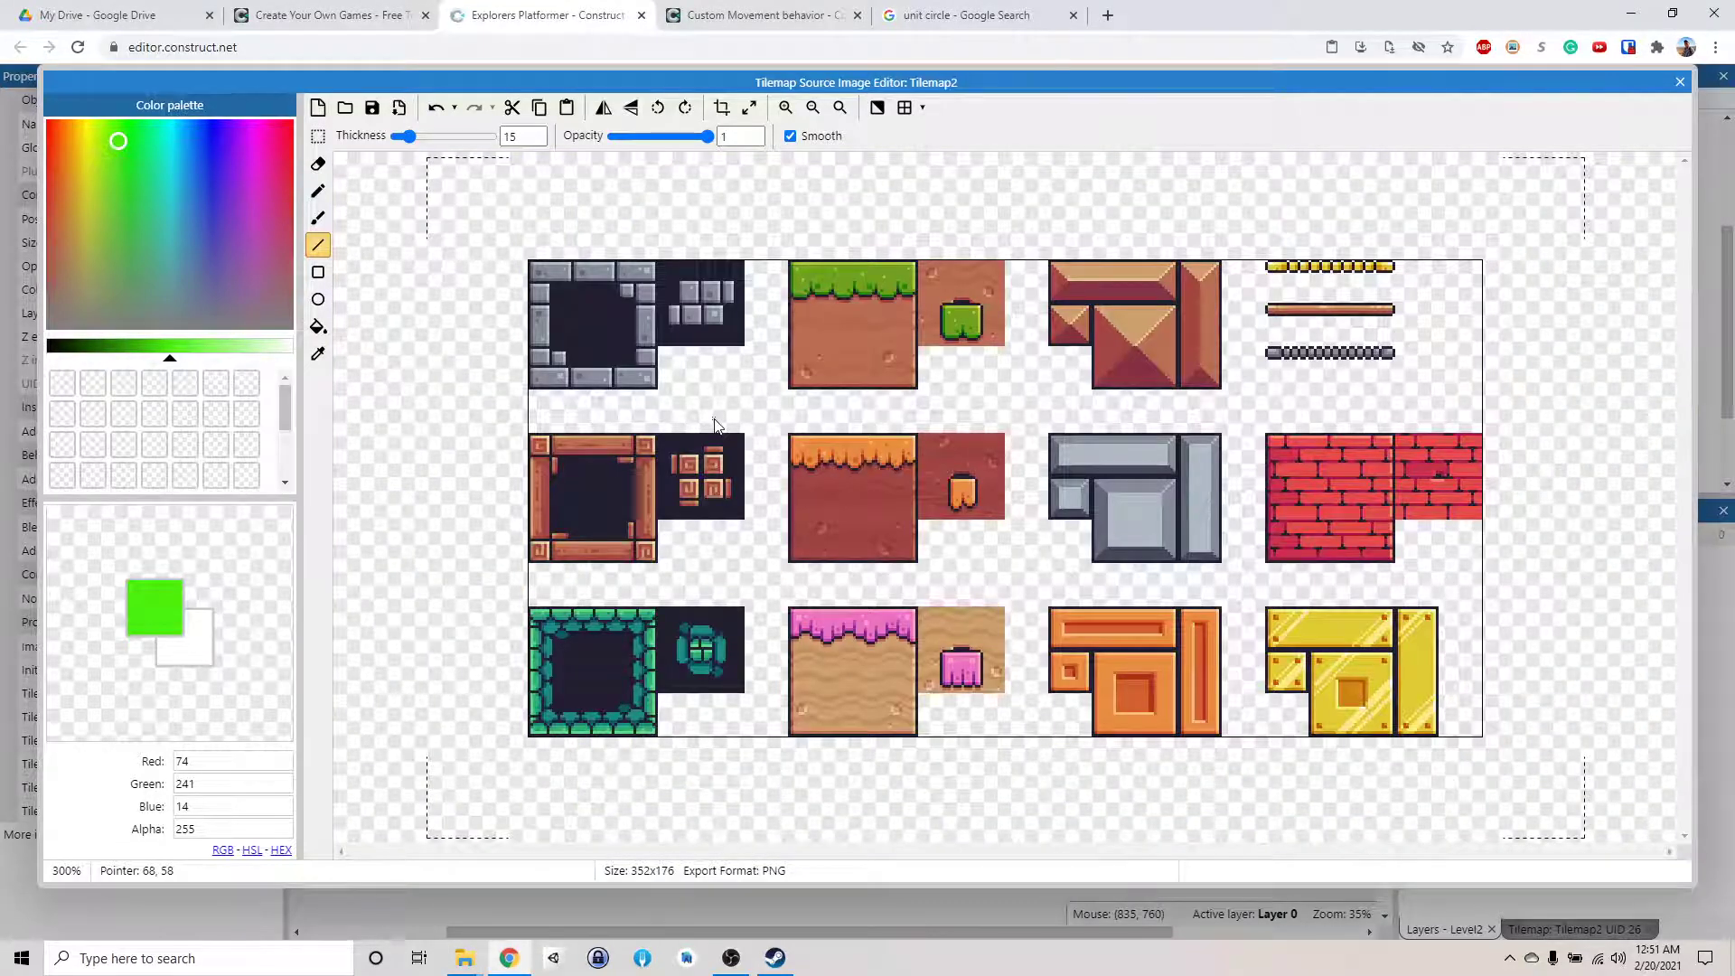
pyautogui.press('s')
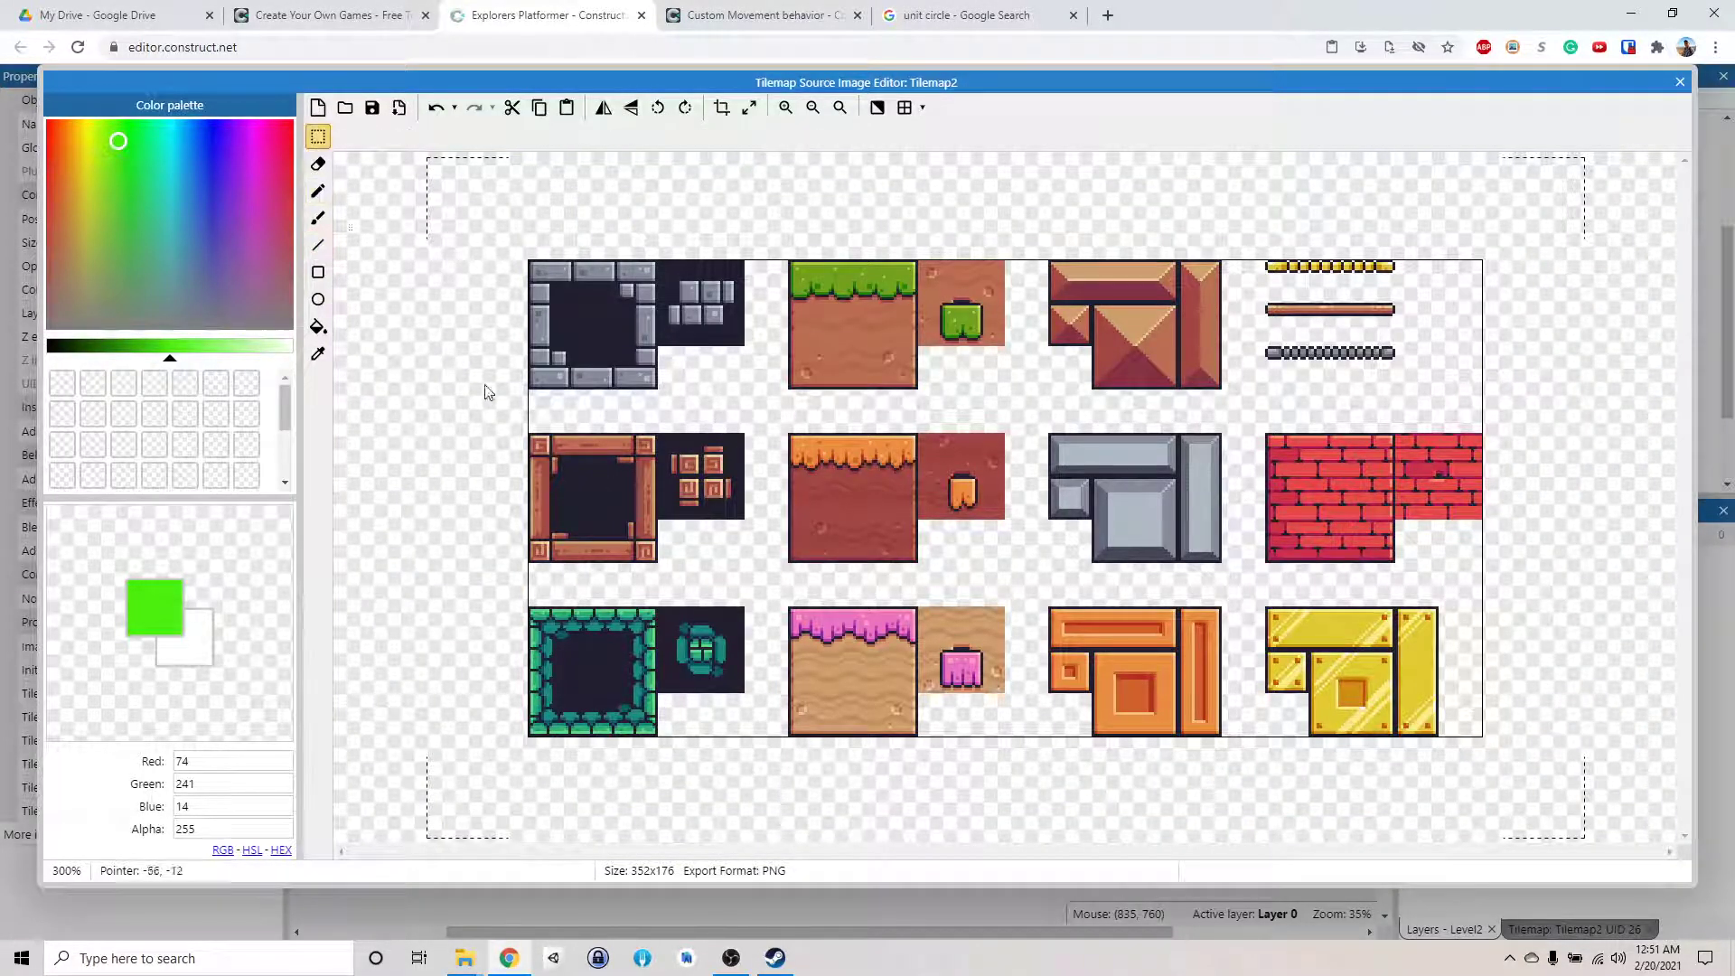
pyautogui.scroll(3, 542, 448)
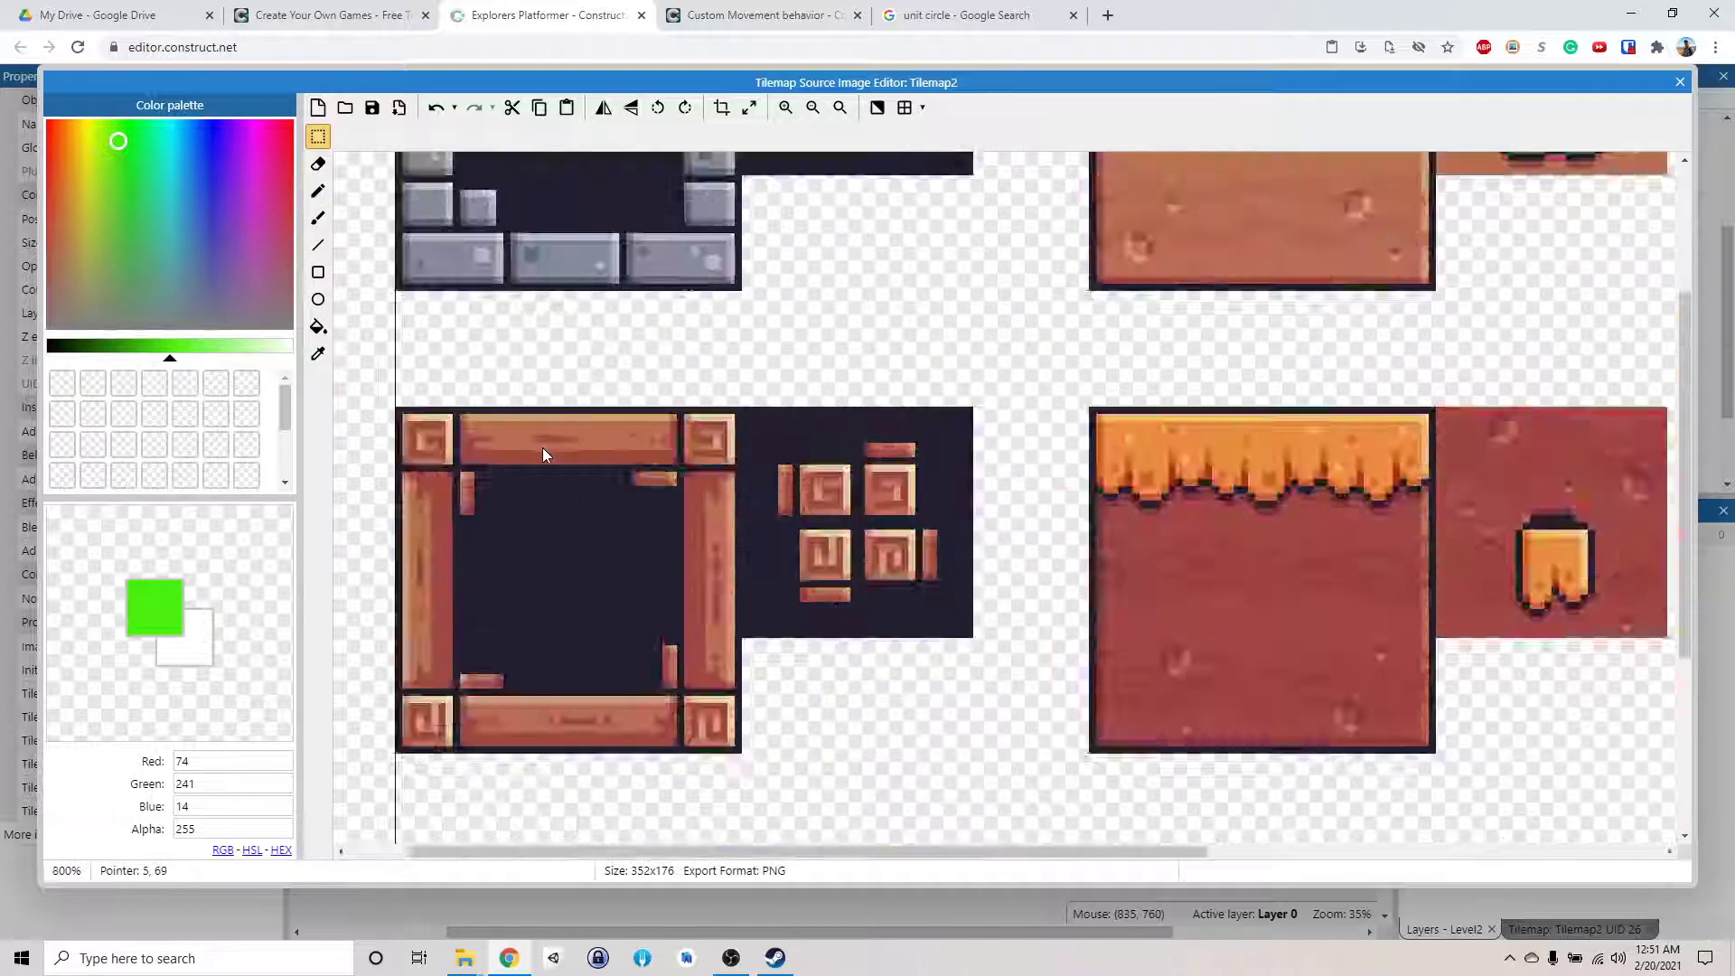
pyautogui.scroll(-1, 542, 448)
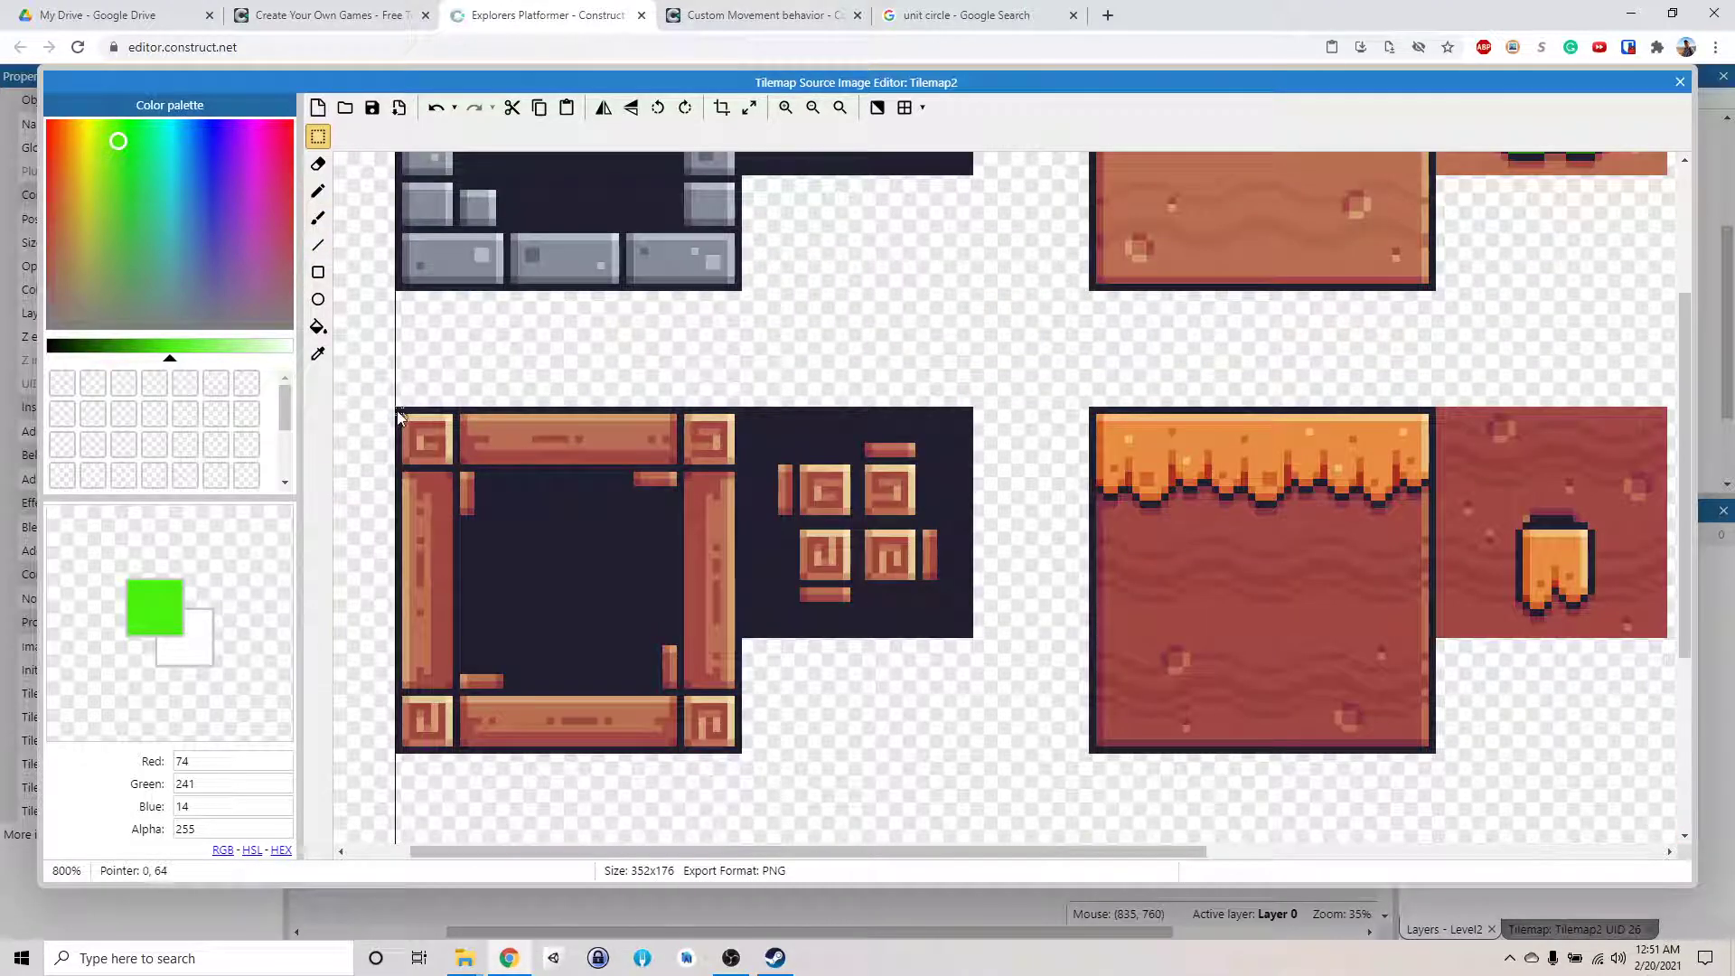
pyautogui.moveTo(400, 413); pyautogui.dragTo(742, 757)
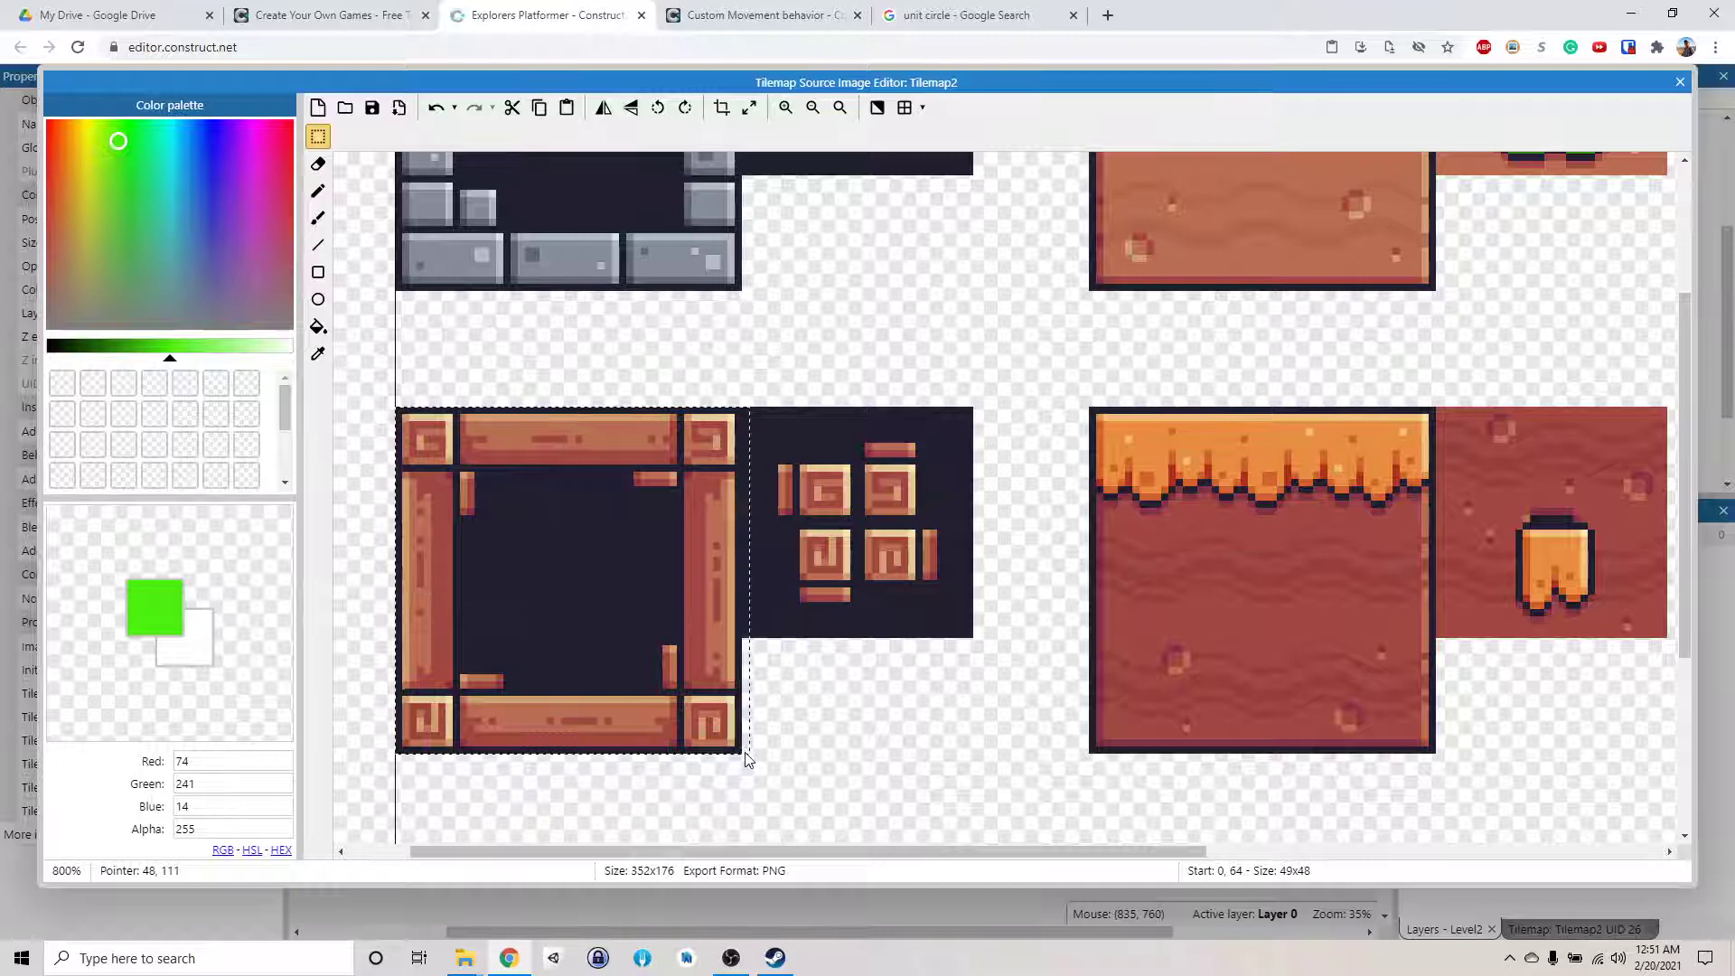
pyautogui.click(749, 108)
# Resize the cropped wooden frame image to 80 x 80 pixels
pyautogui.click(749, 108)
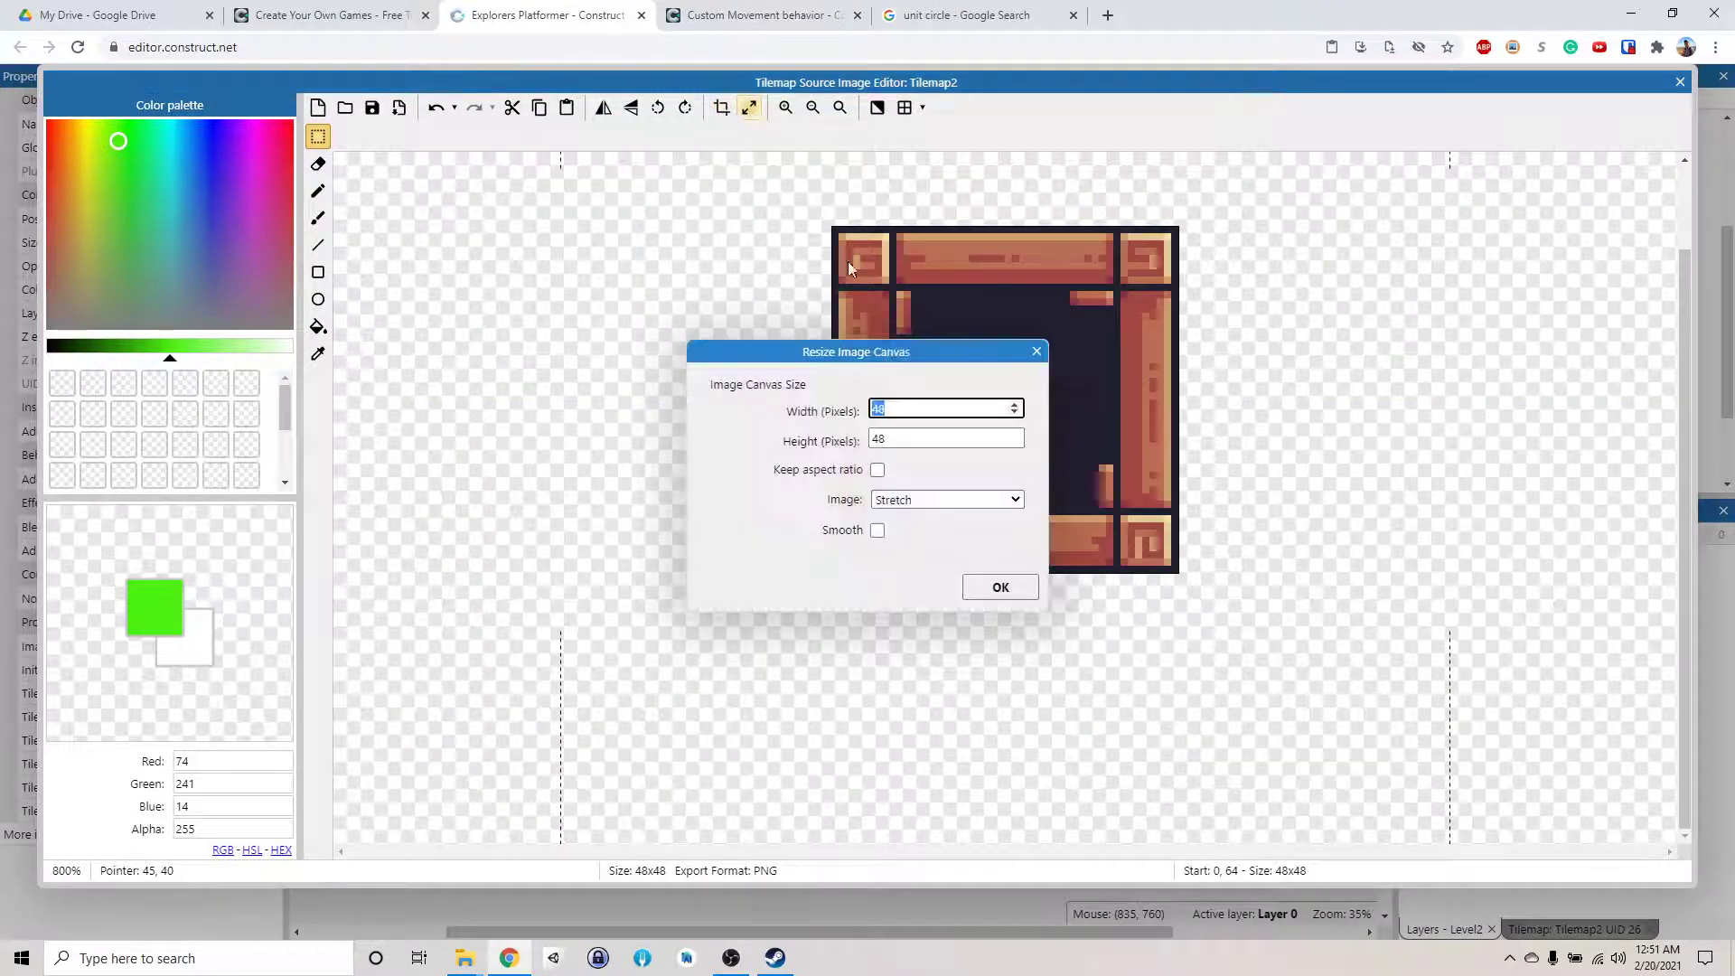
pyautogui.write('80')
pyautogui.press('Tab')
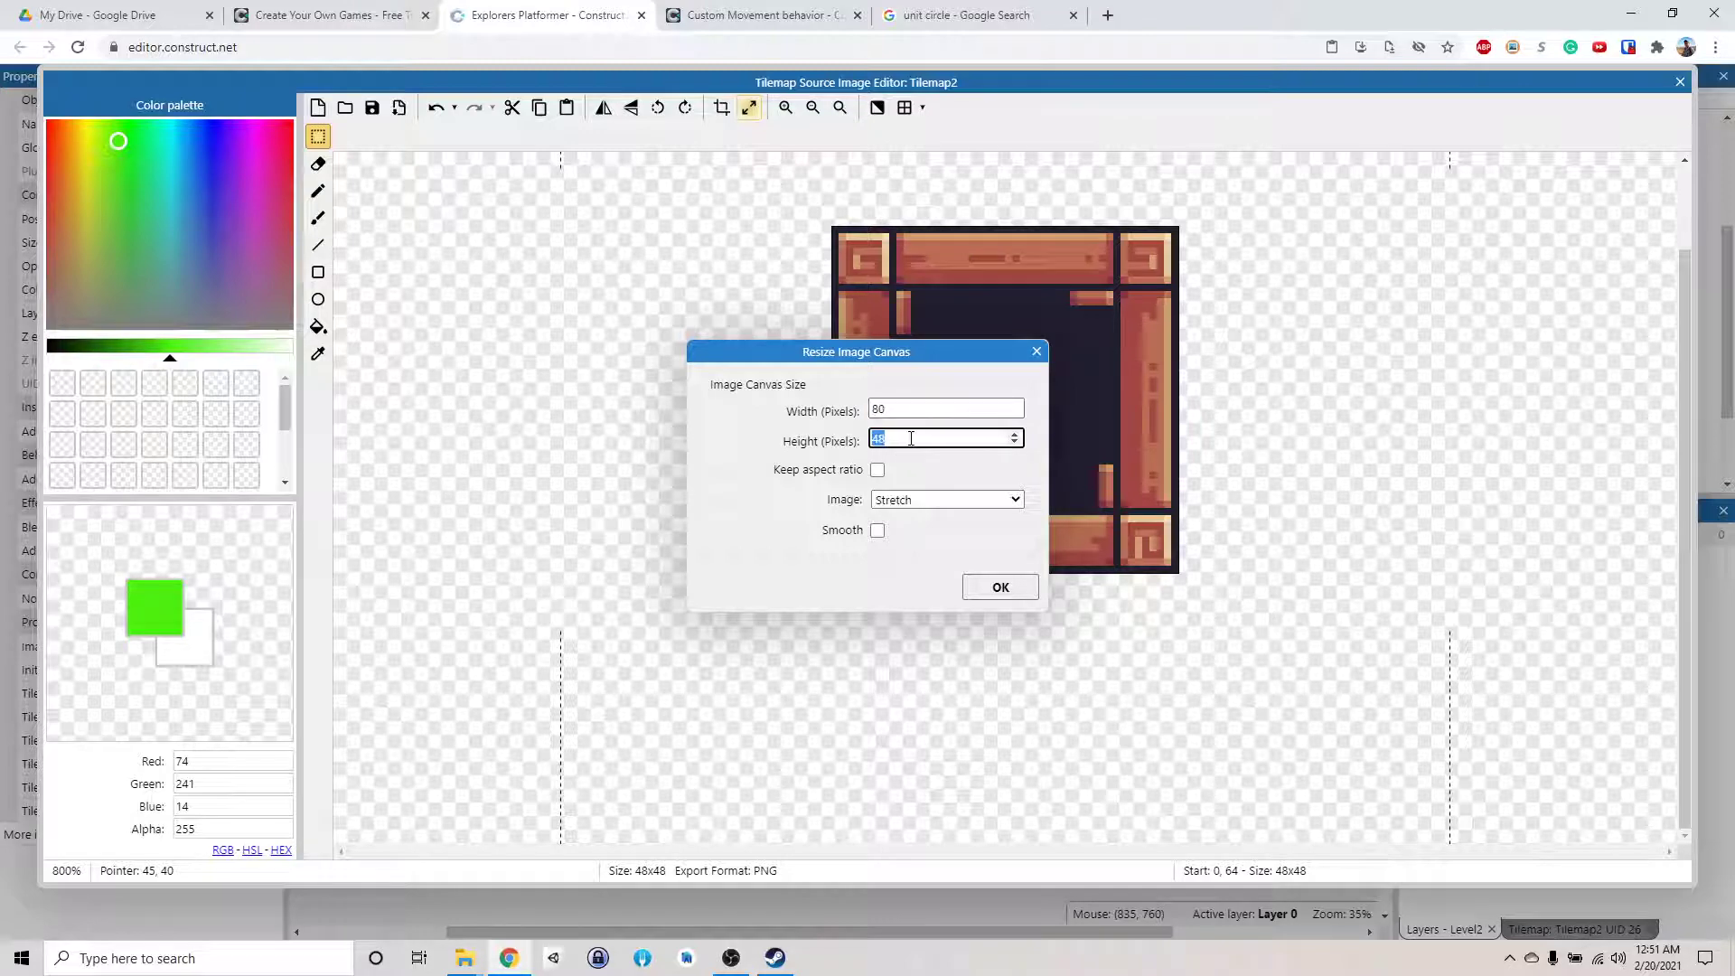
pyautogui.write('80')
pyautogui.click(1001, 588)
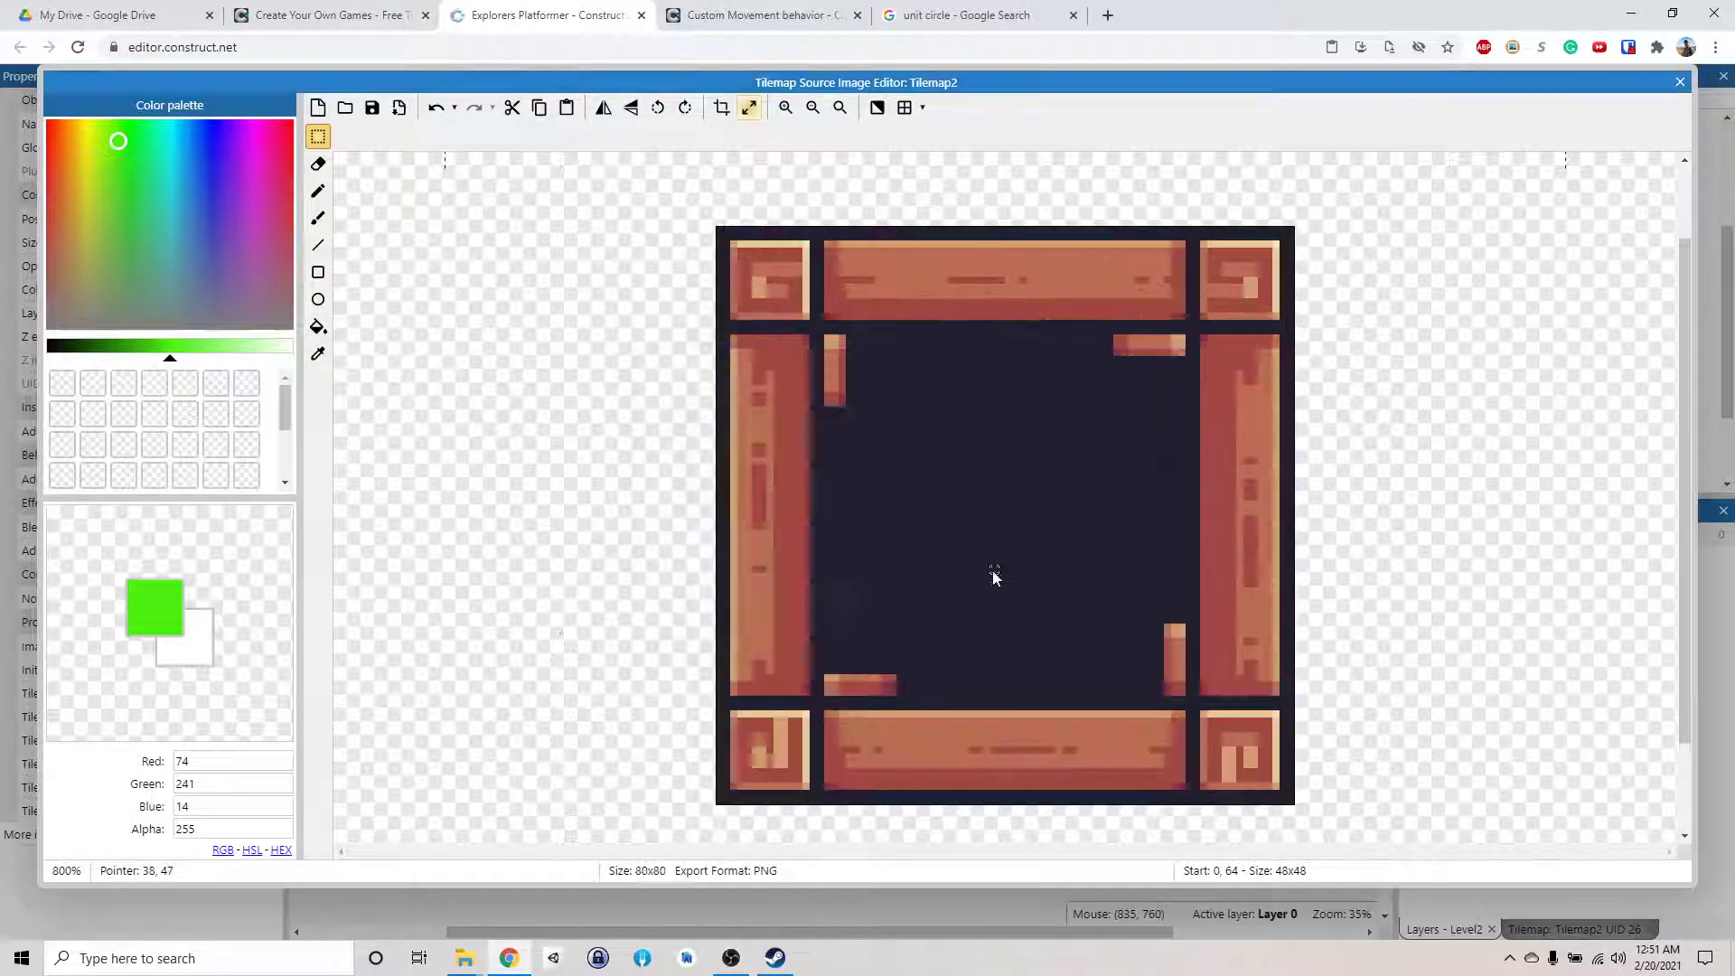
# Set Tilemap2's tile width and height to 80, then pick the wooden box tile for painting
pyautogui.click(1679, 83)
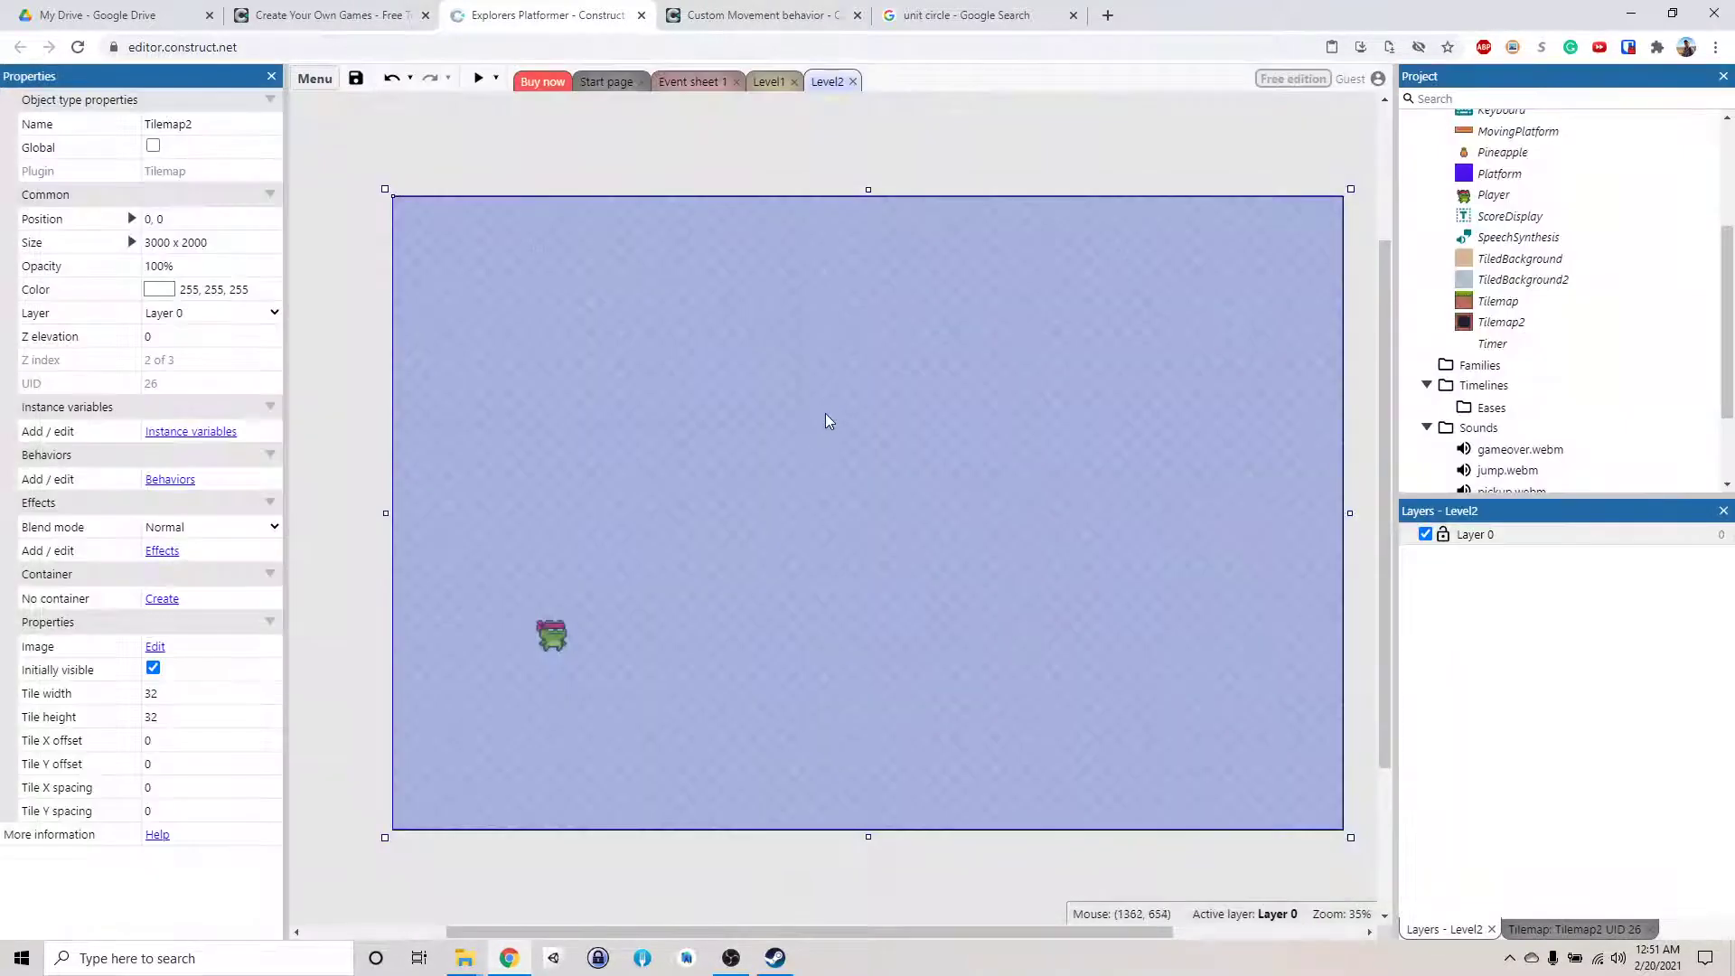
pyautogui.click(1496, 323)
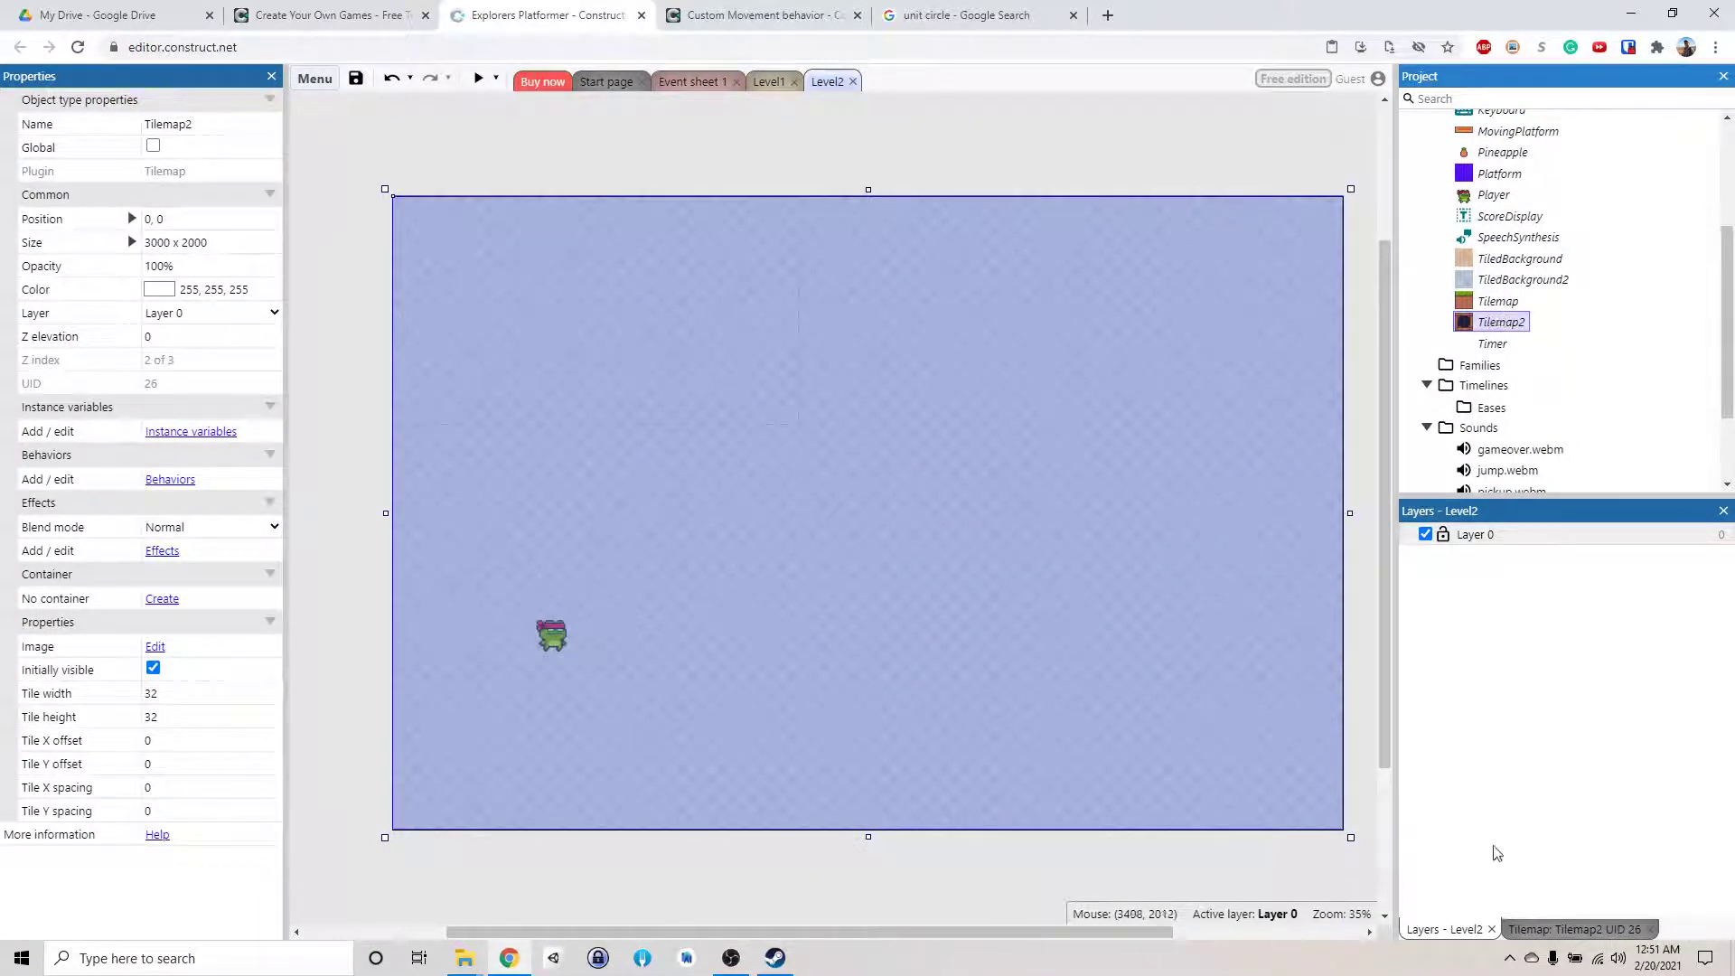
pyautogui.click(1557, 928)
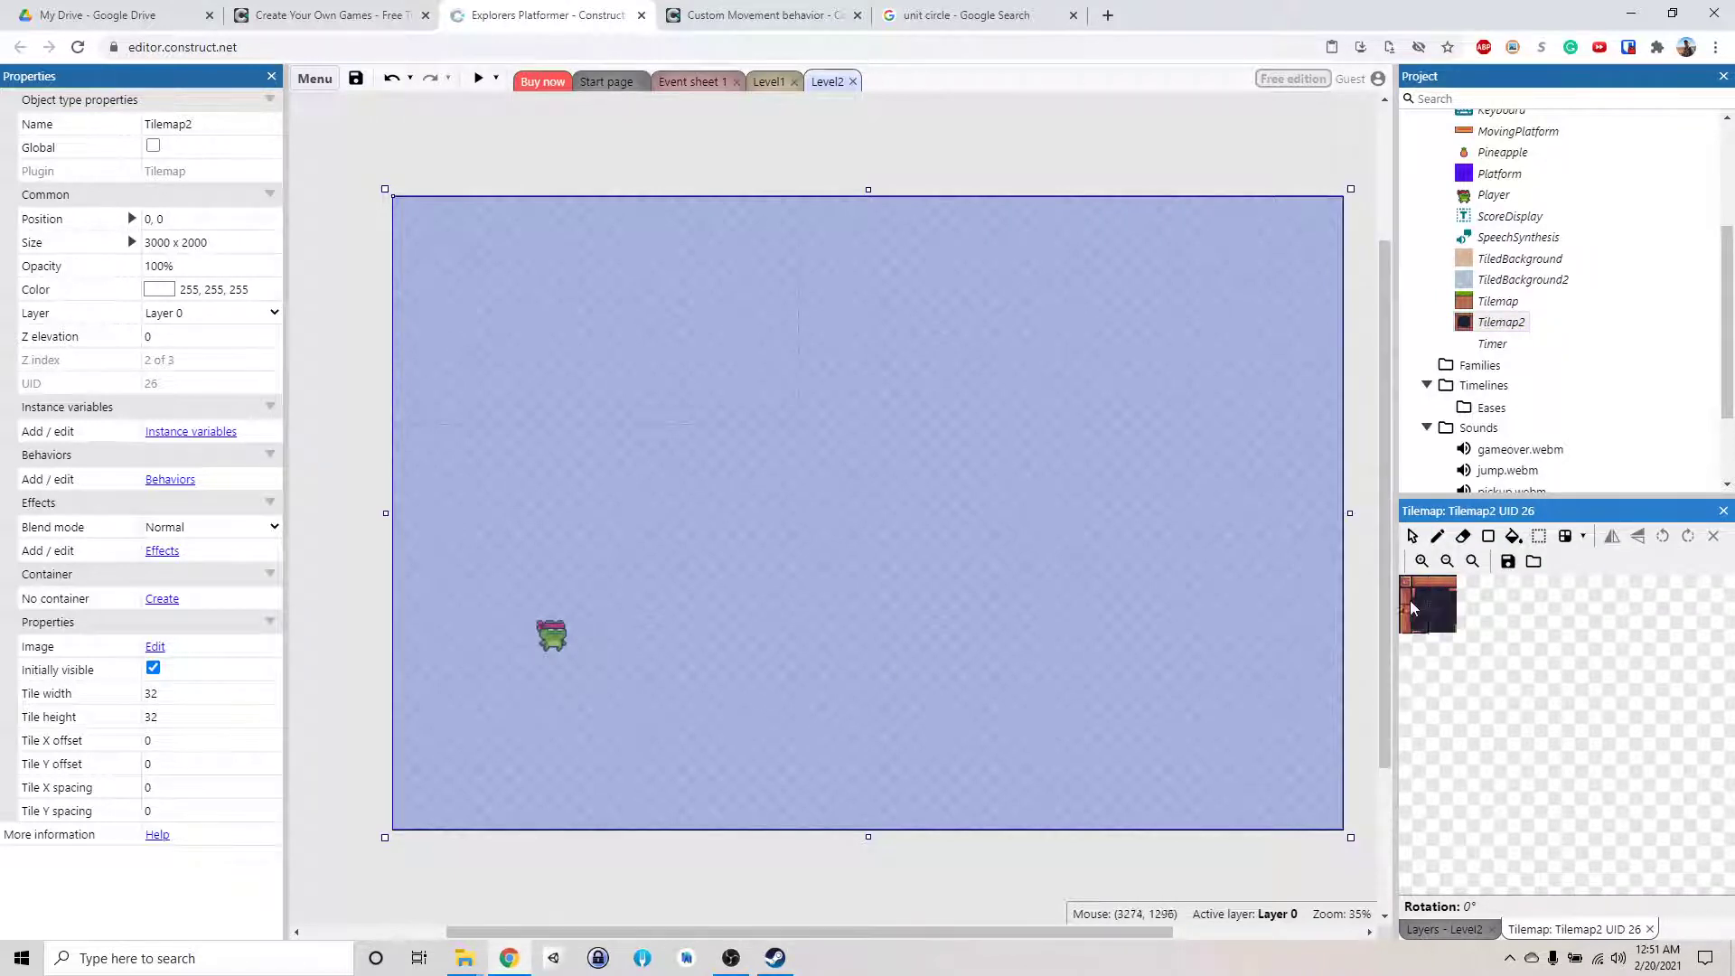
pyautogui.click(168, 695)
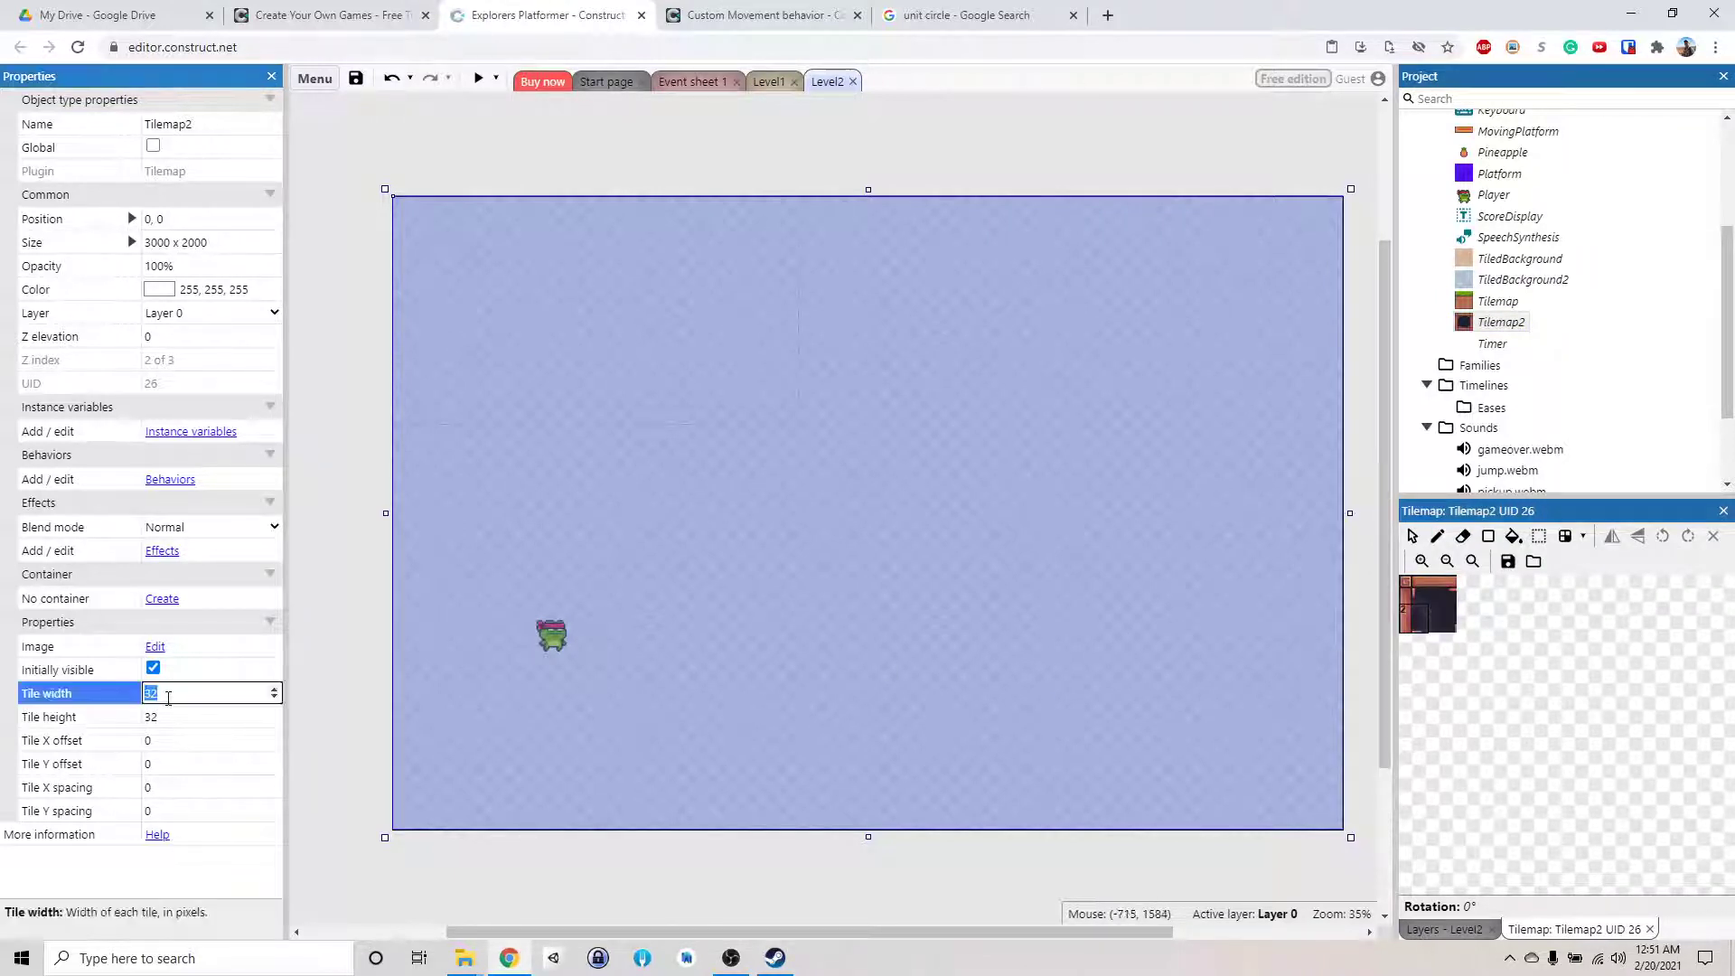
pyautogui.click(169, 717)
pyautogui.write('80')
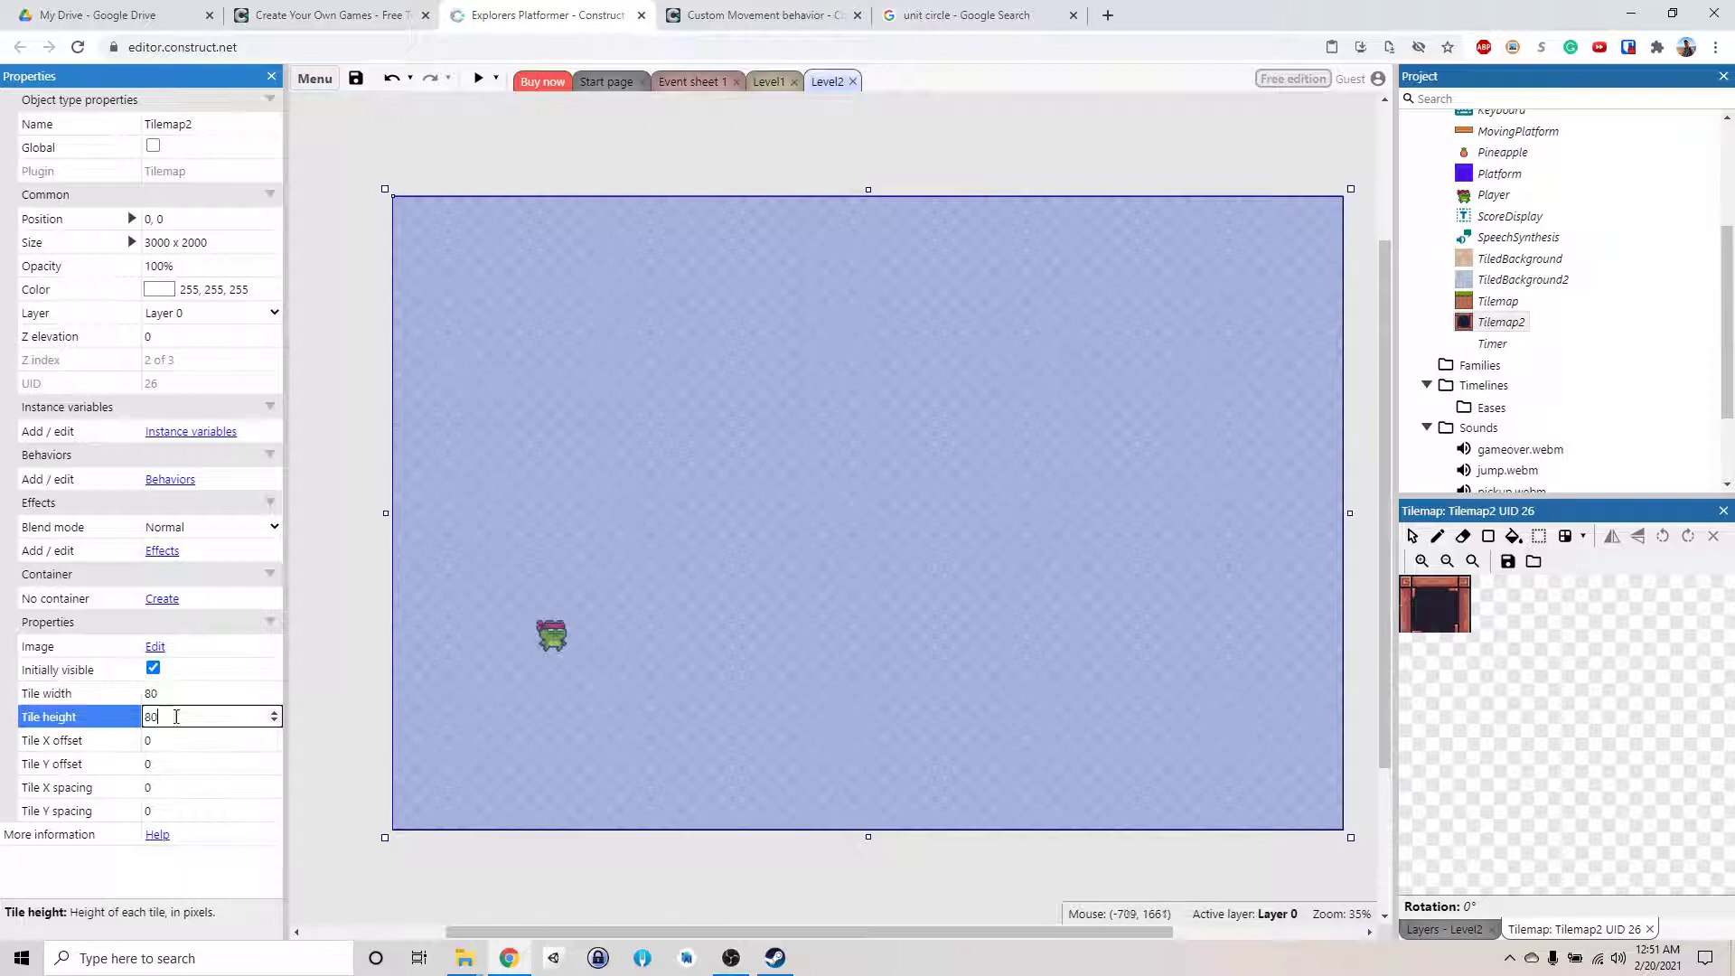
pyautogui.click(187, 695)
pyautogui.click(1412, 536)
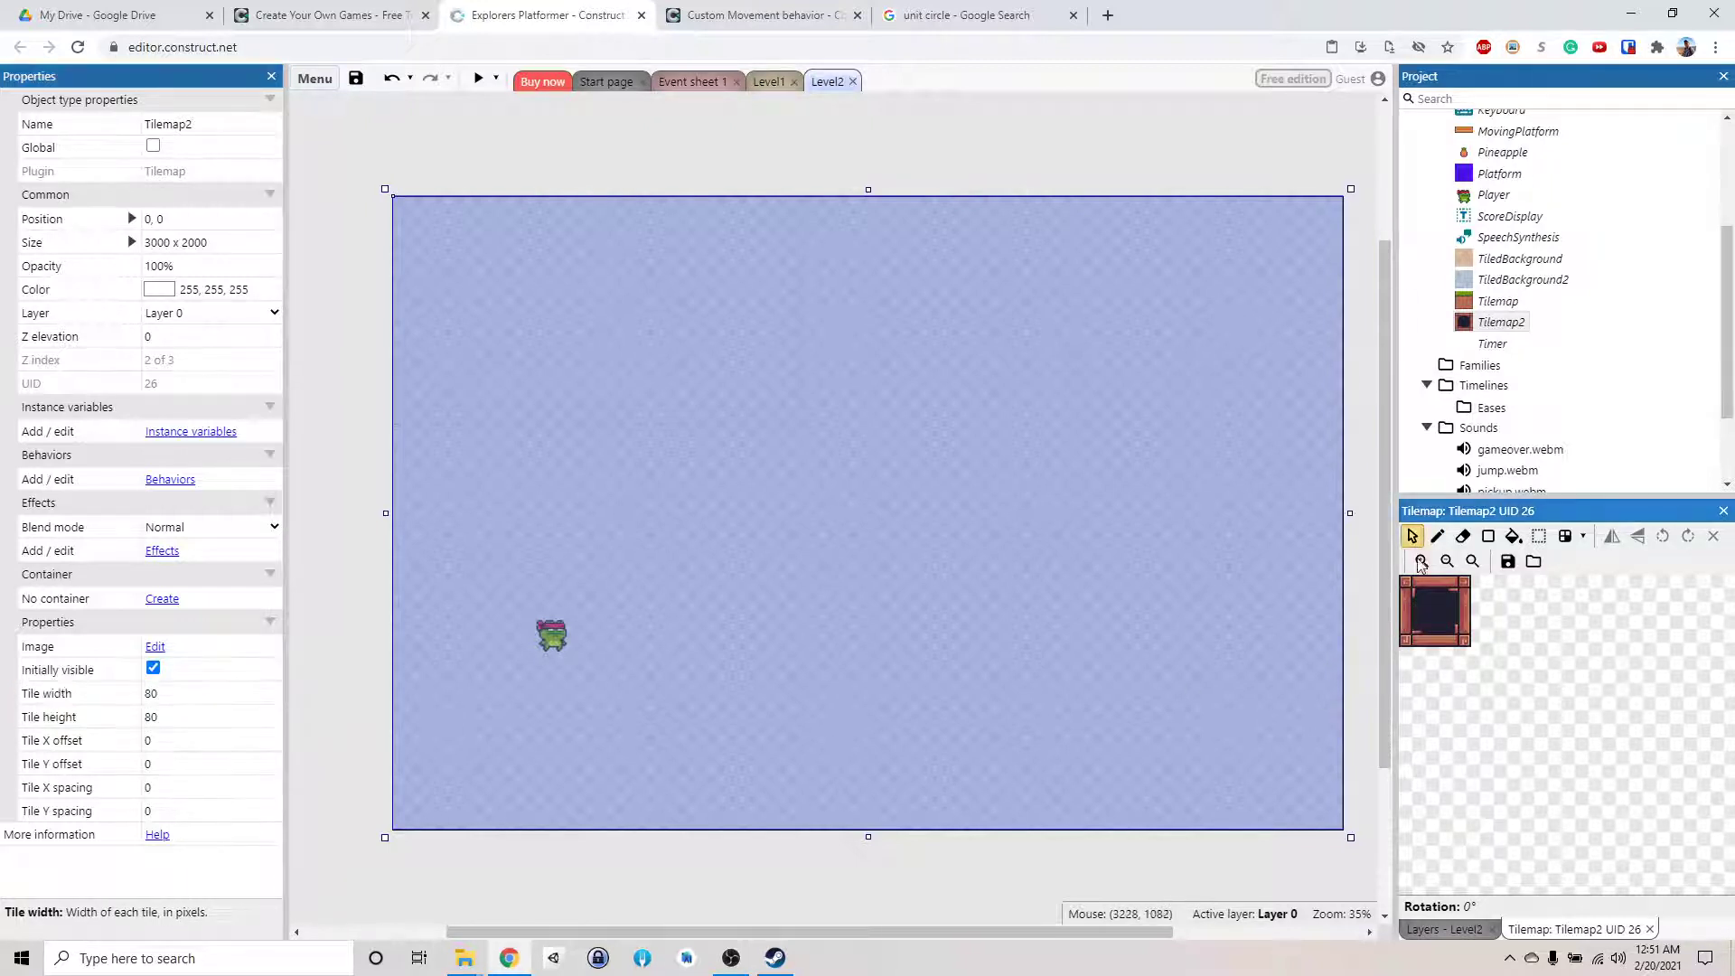
pyautogui.click(1443, 587)
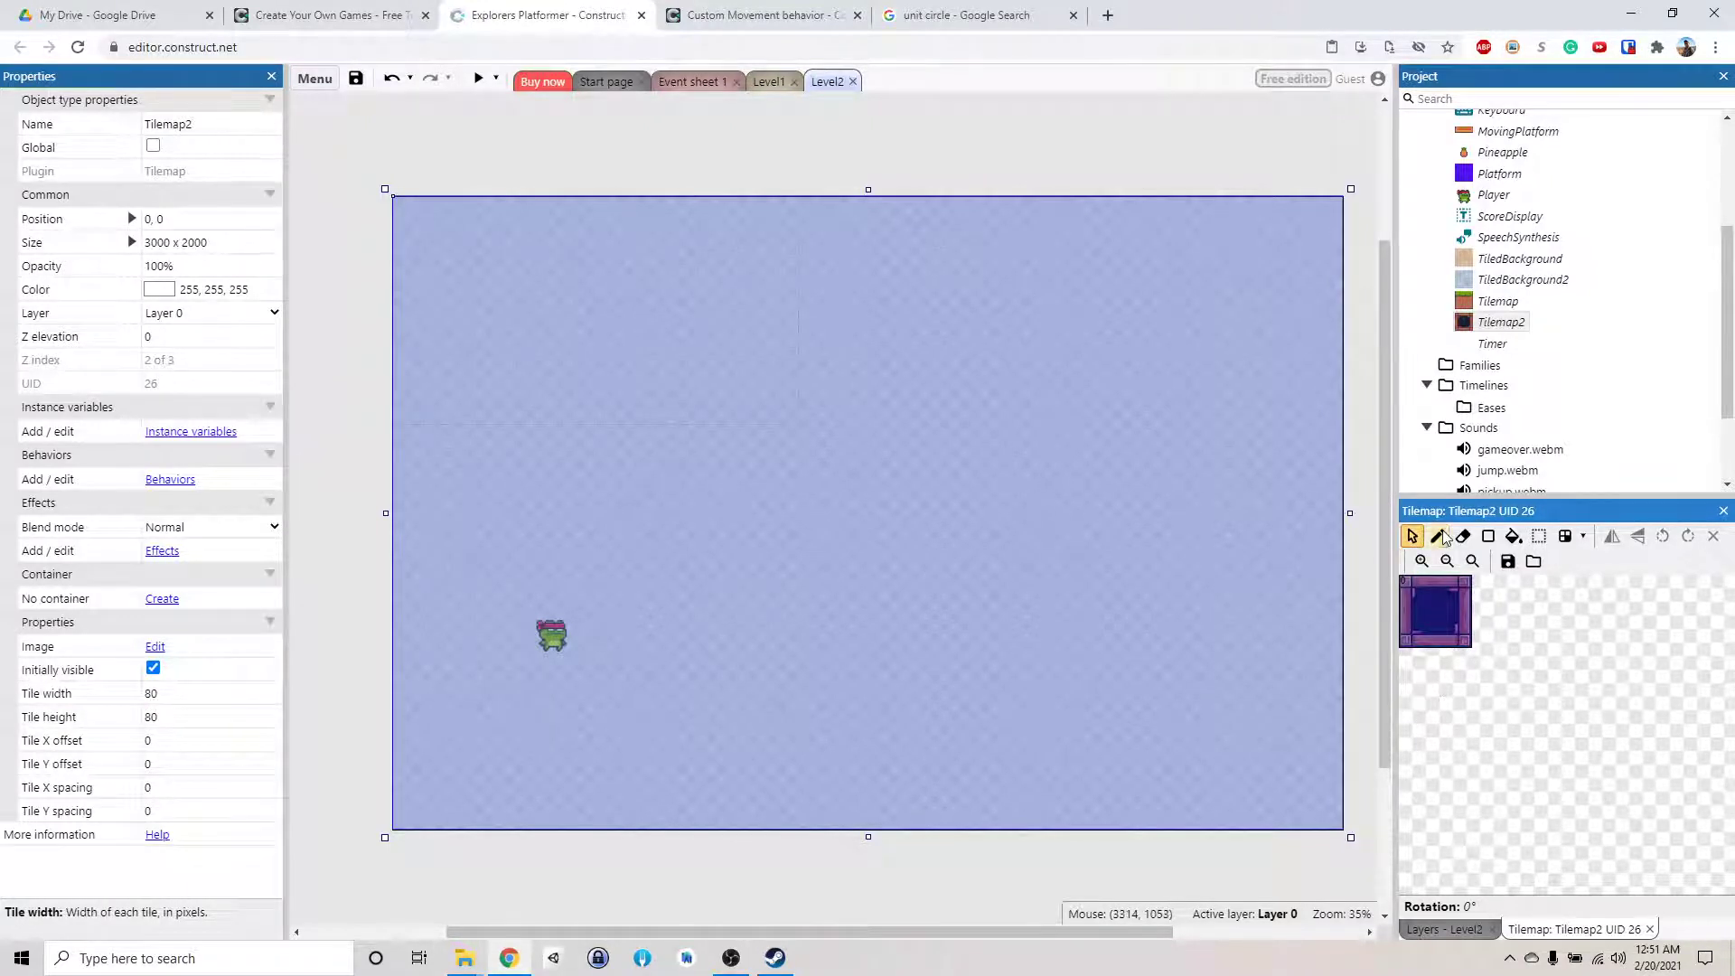
pyautogui.click(1437, 536)
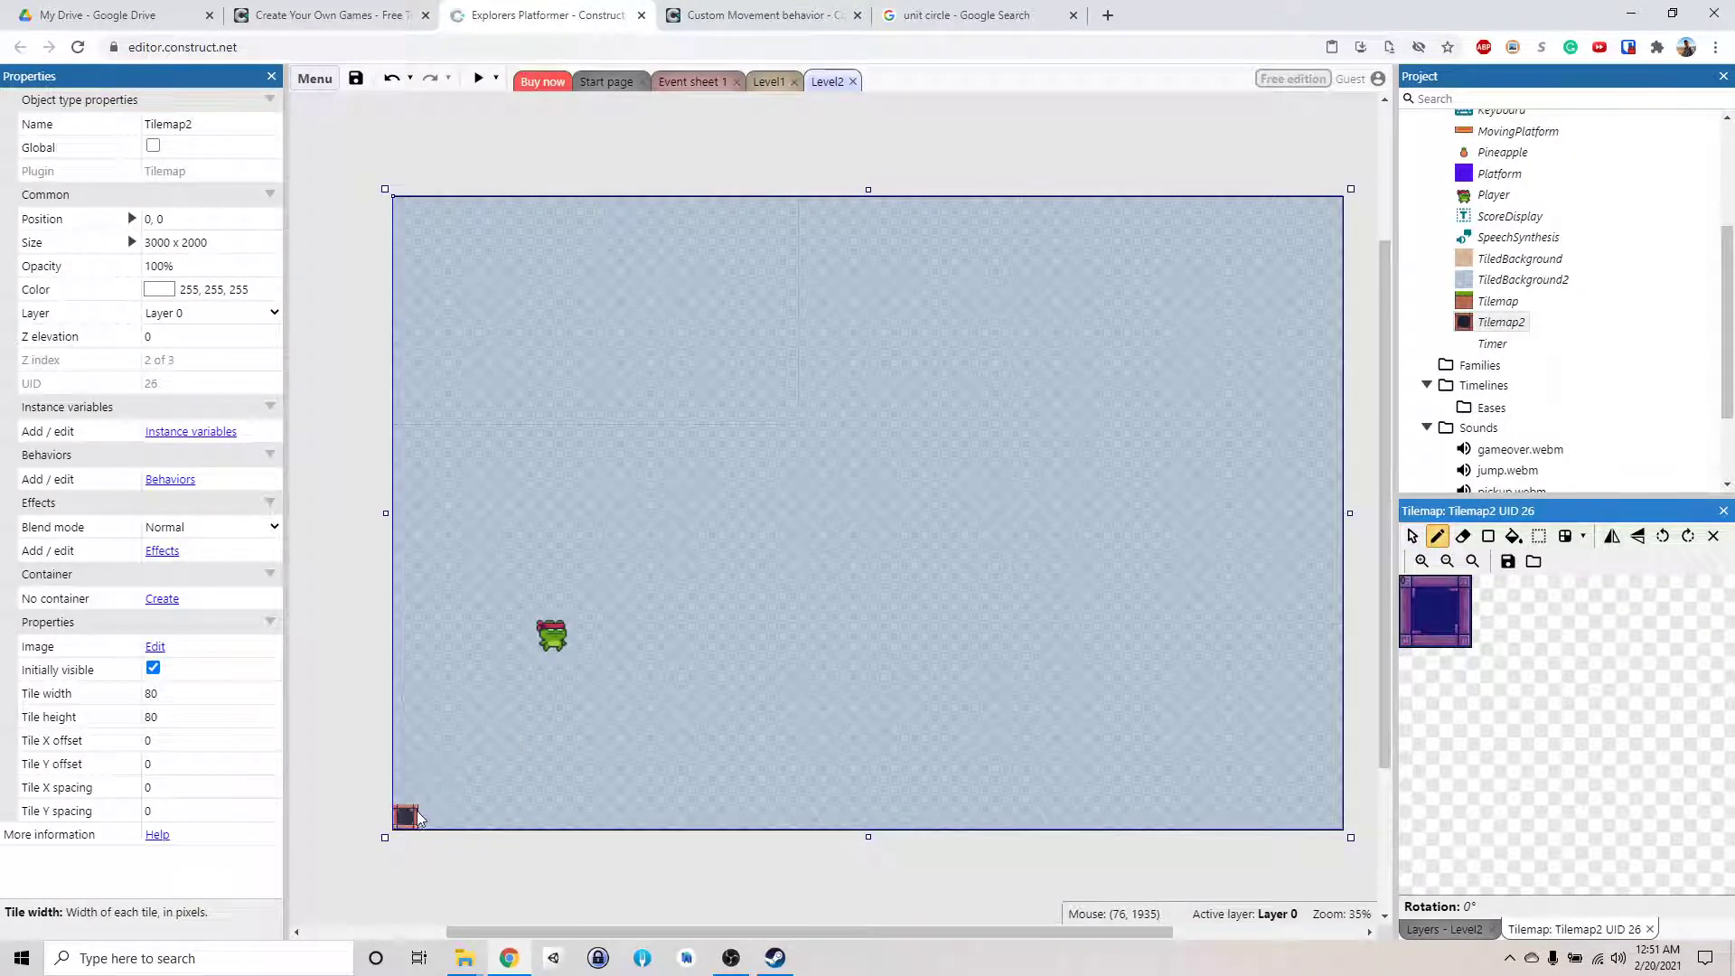
# Paint wooden box tiles along Level2's bottom edge and add more tiles on the right
pyautogui.moveTo(421, 818)
pyautogui.mouseDown()
pyautogui.moveTo(656, 821)
pyautogui.moveTo(635, 820)
pyautogui.mouseUp()
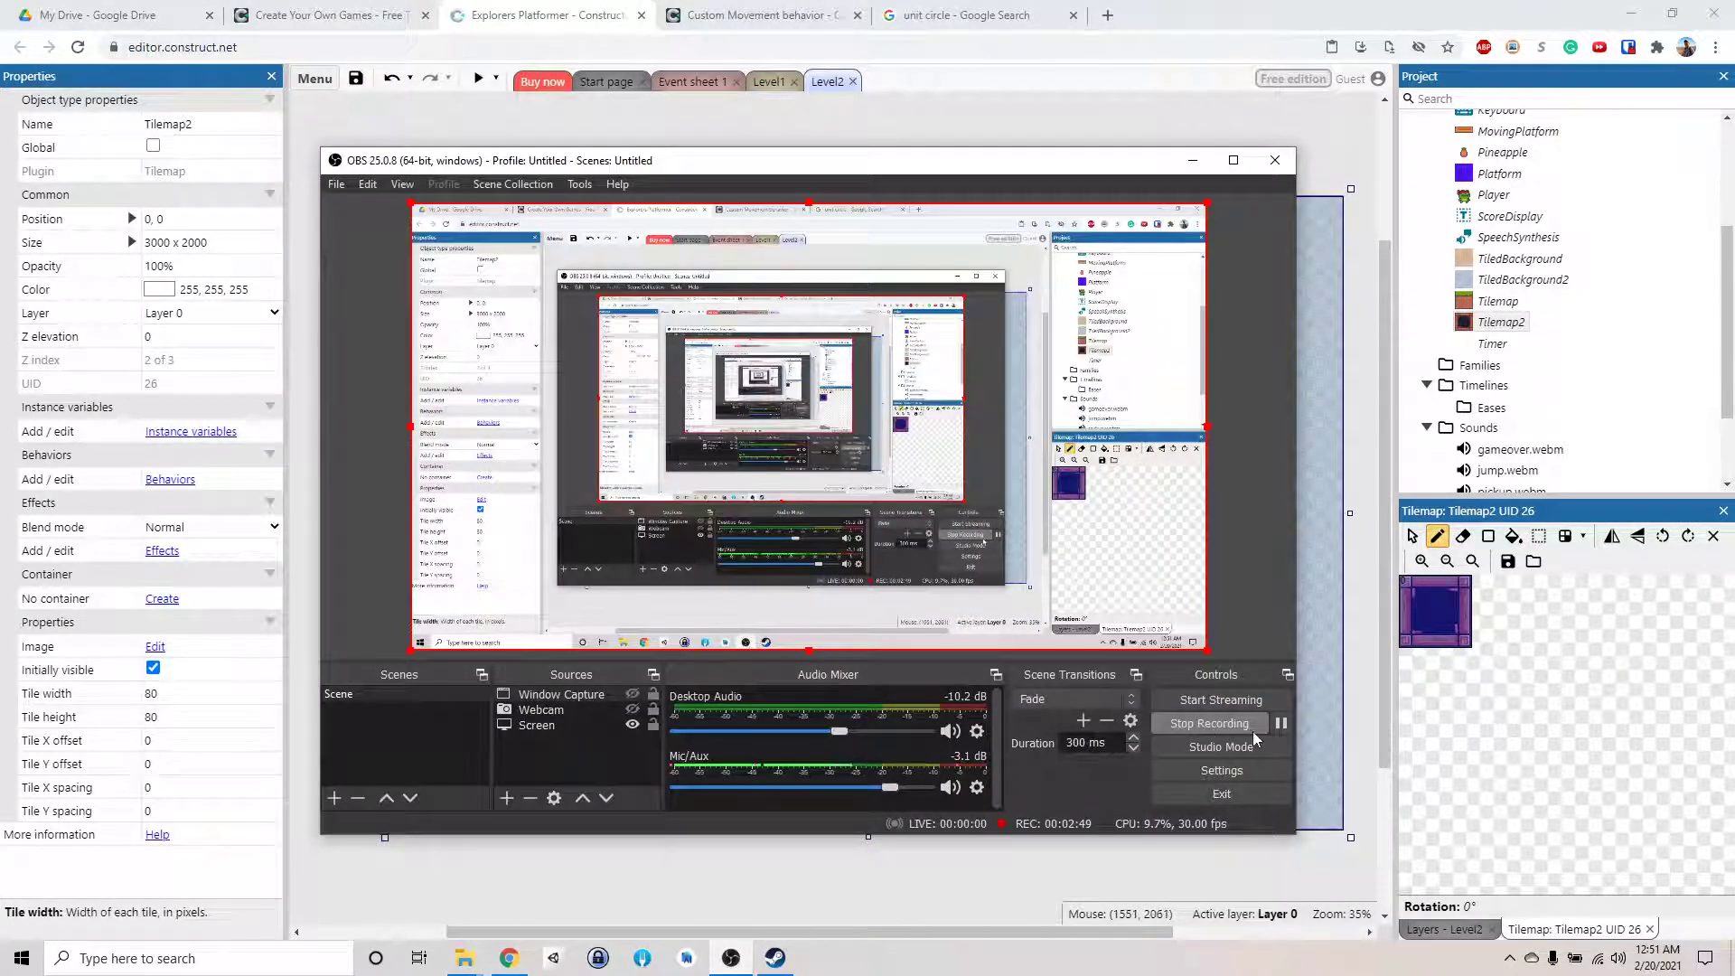
pyautogui.click(1313, 829)
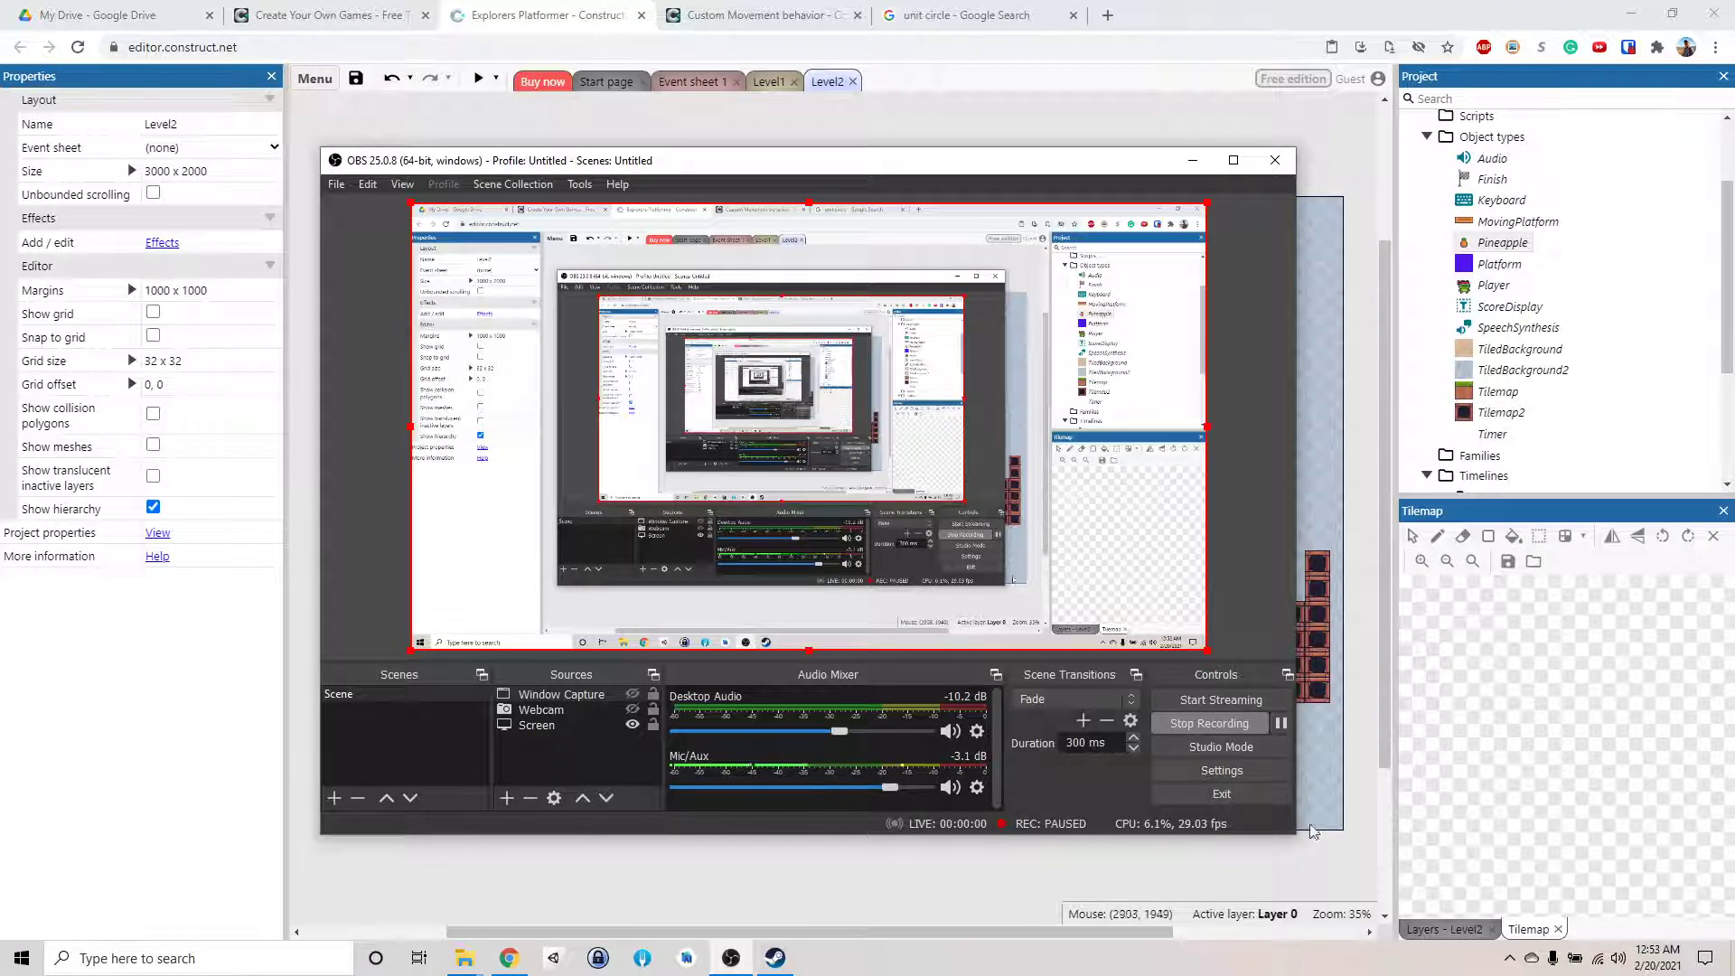
pyautogui.click(1288, 892)
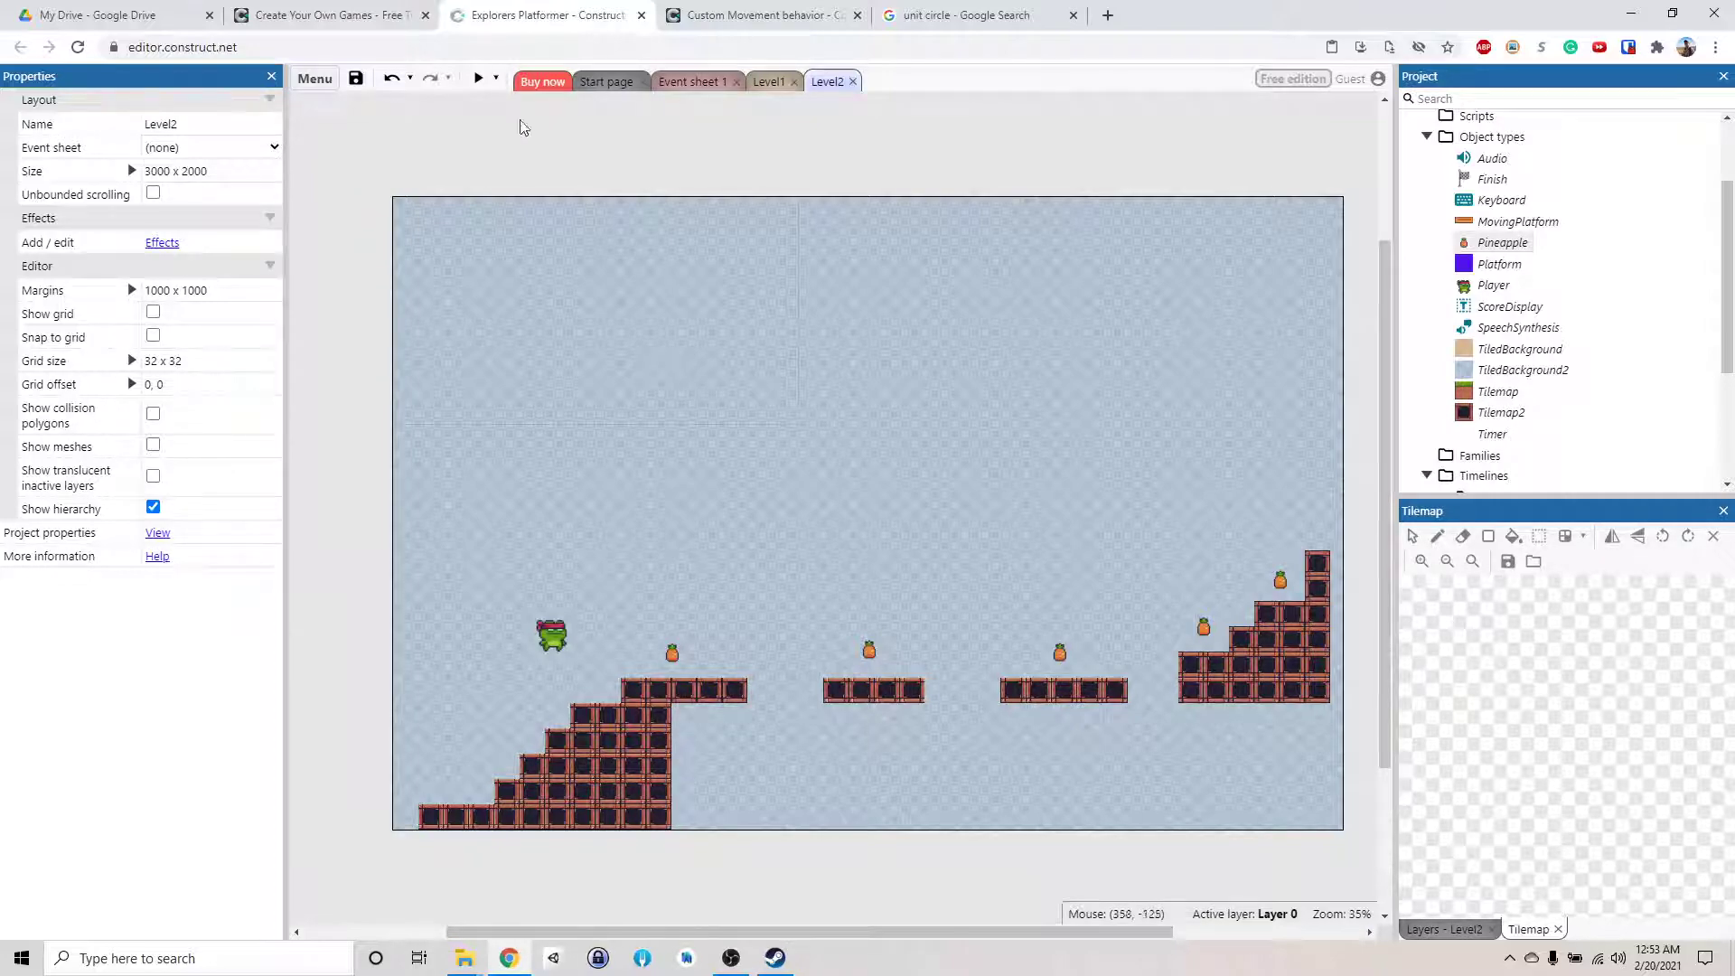
pyautogui.click(478, 79)
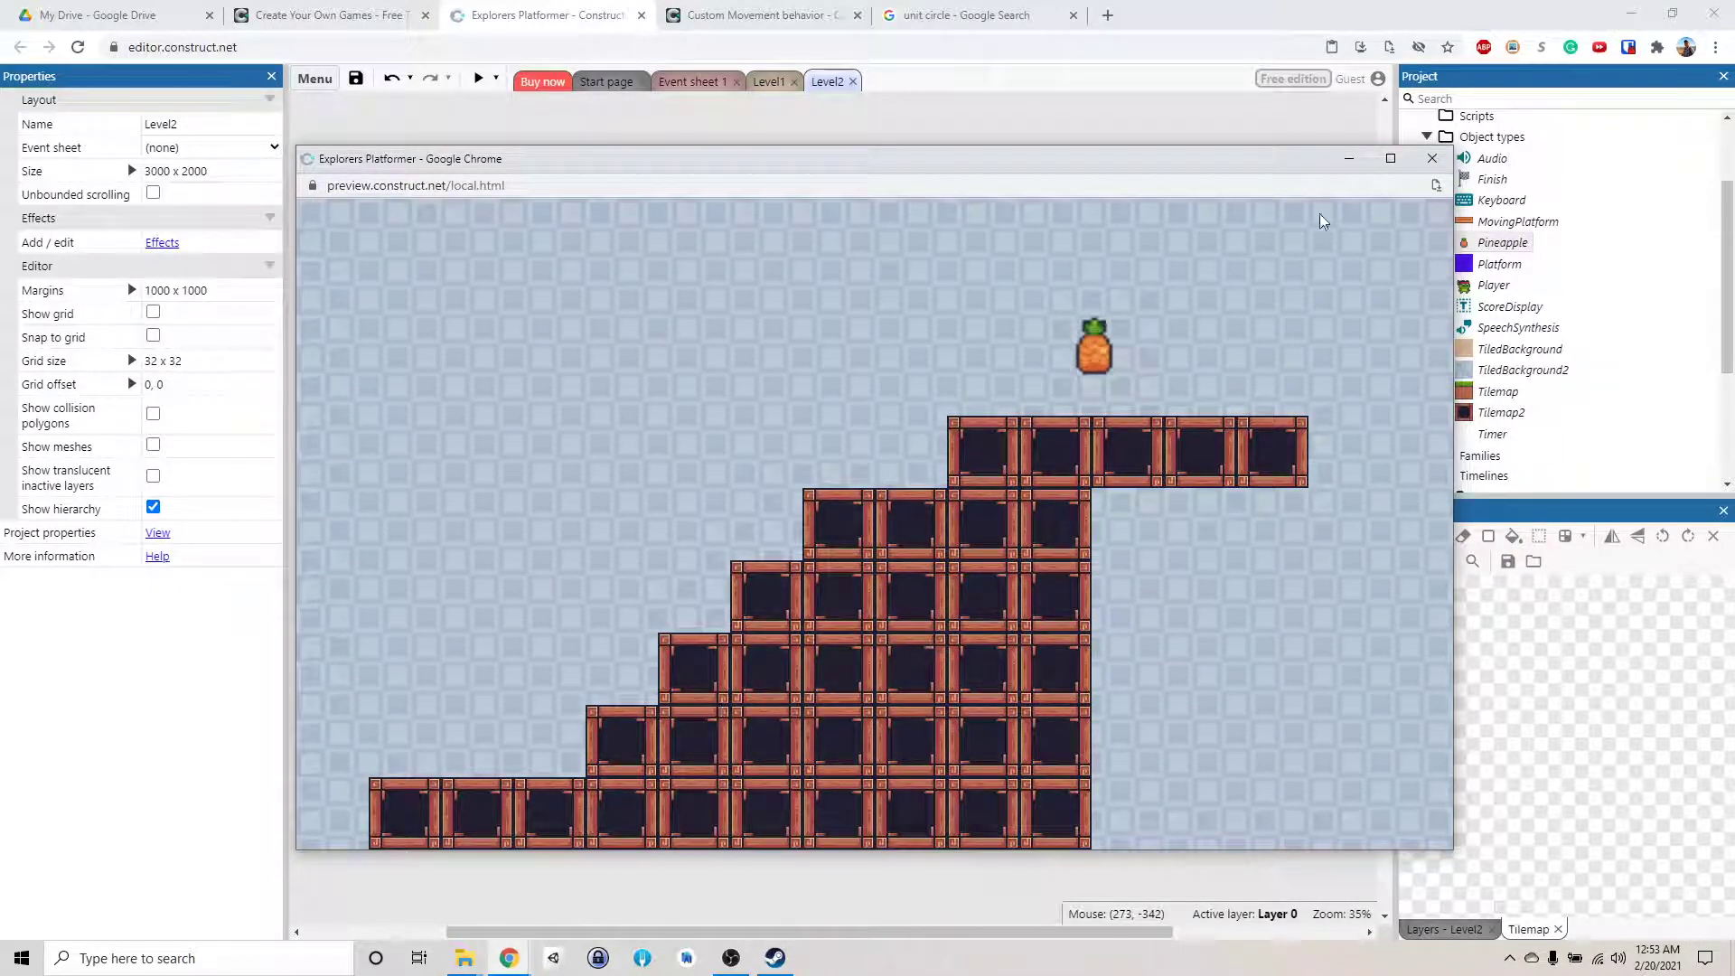
pyautogui.click(1432, 158)
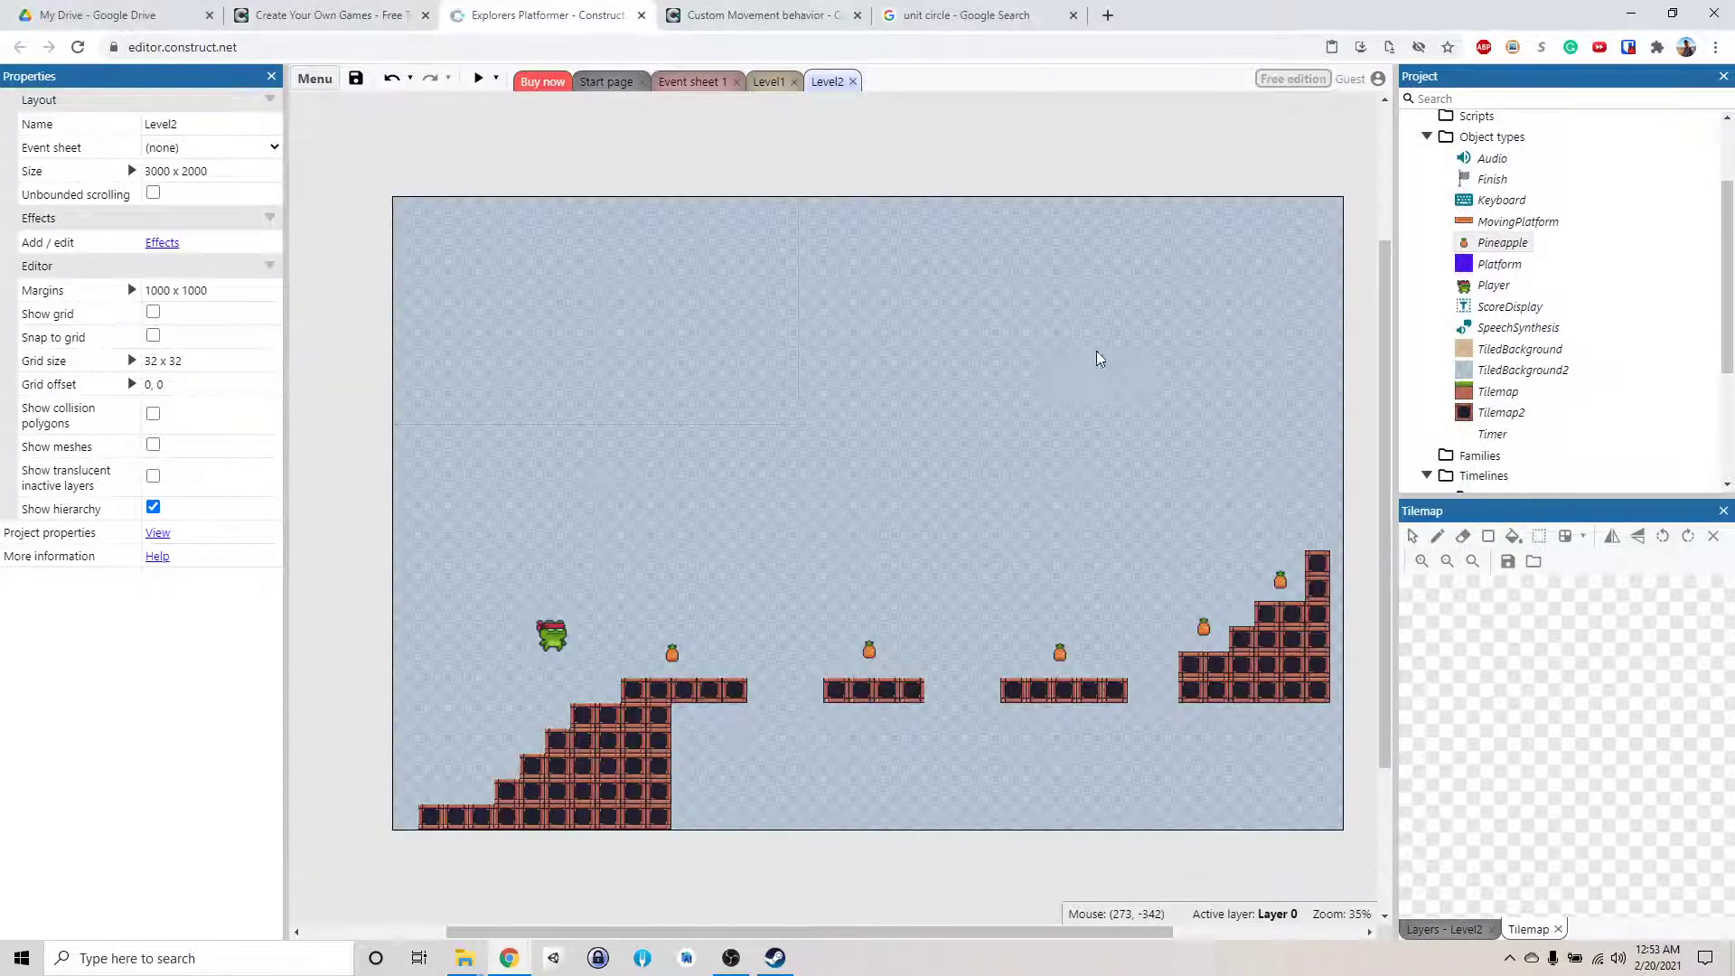
# Give Tilemap2 the Solid behavior and run a preview of Level2
pyautogui.click(625, 778)
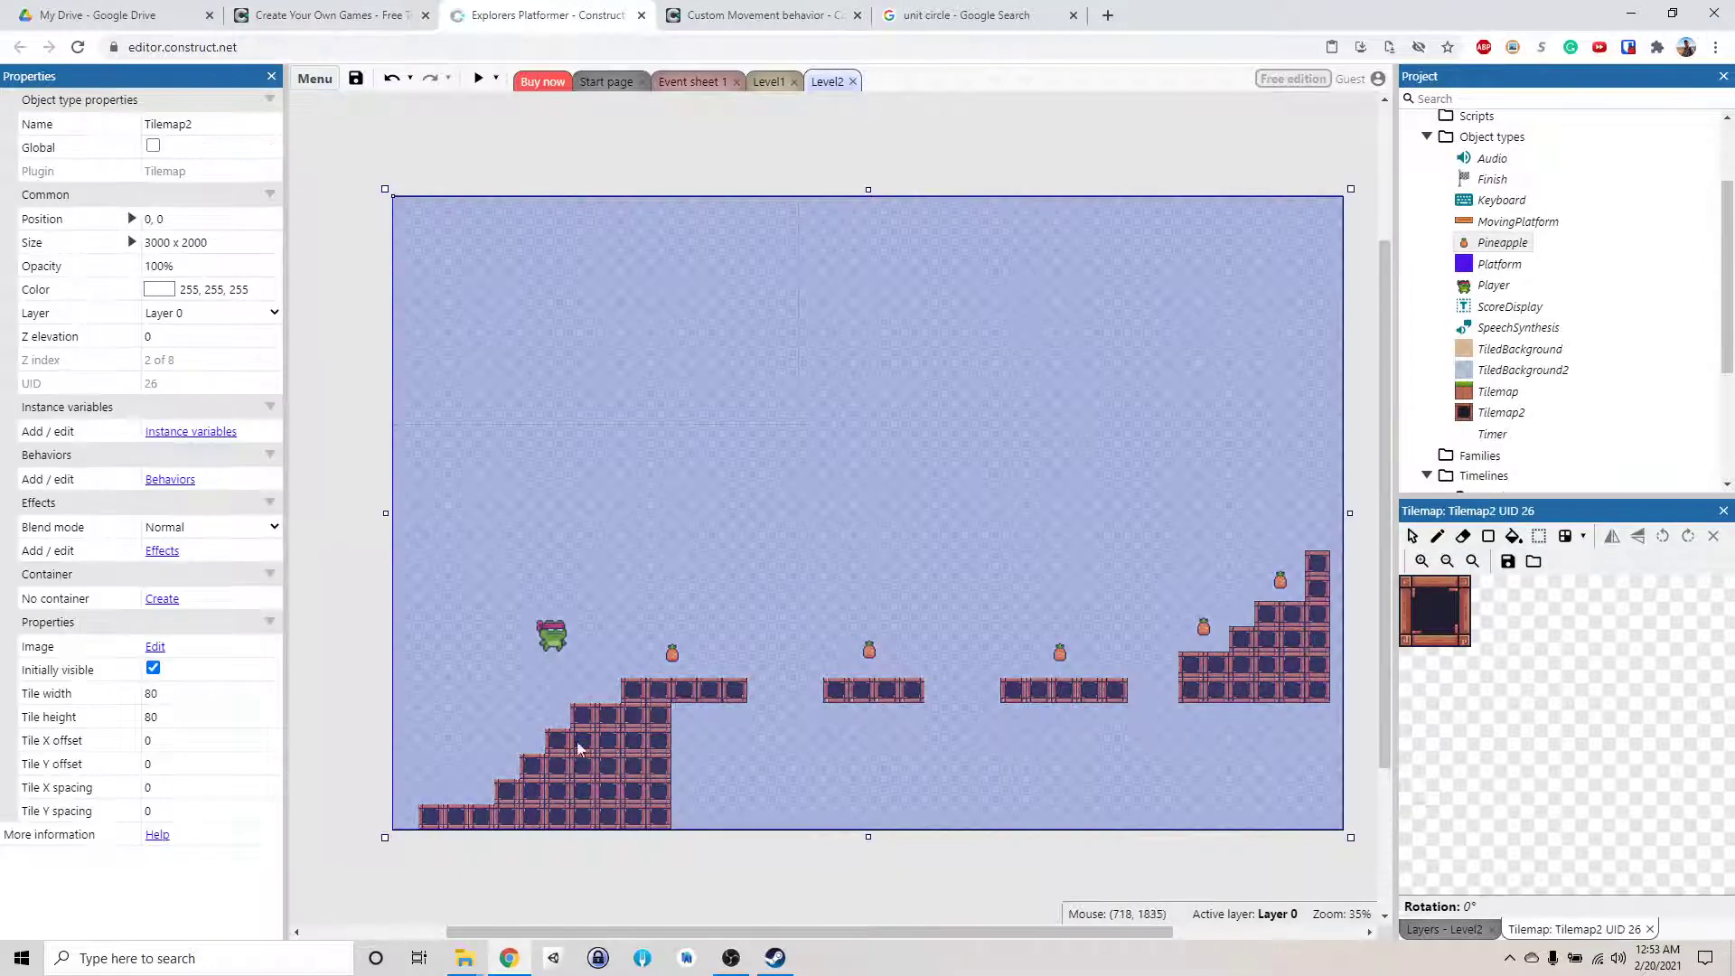
pyautogui.click(171, 486)
pyautogui.click(875, 418)
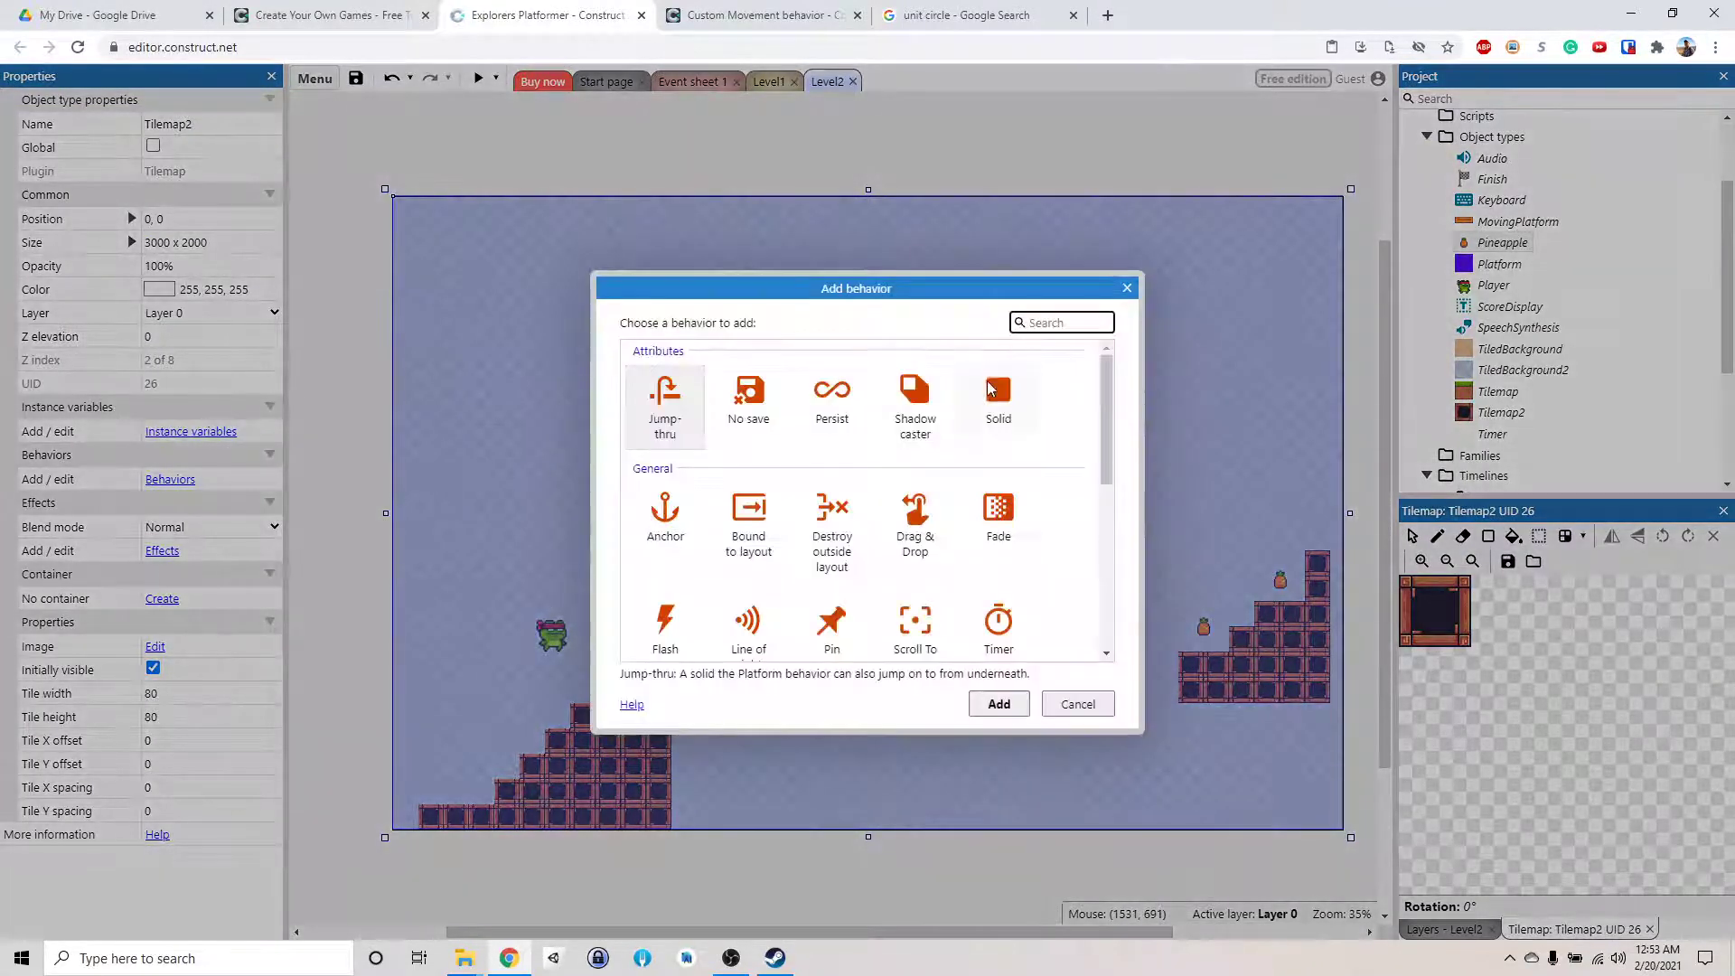
pyautogui.click(989, 391)
pyautogui.click(999, 704)
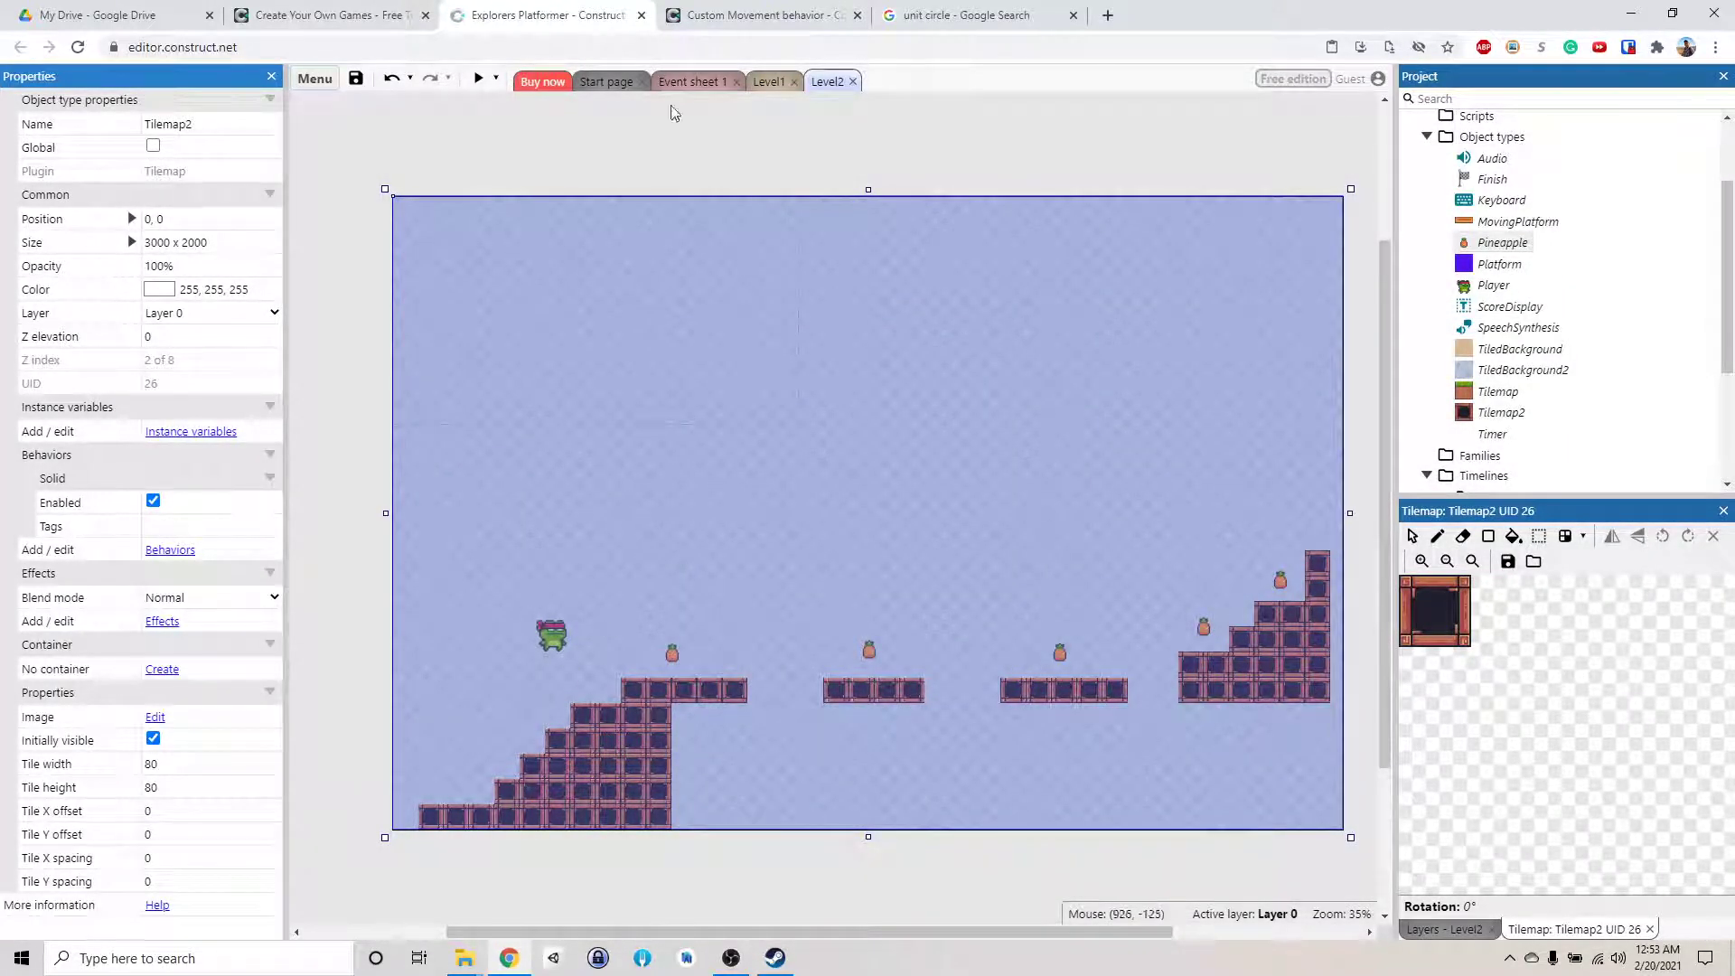
pyautogui.click(480, 80)
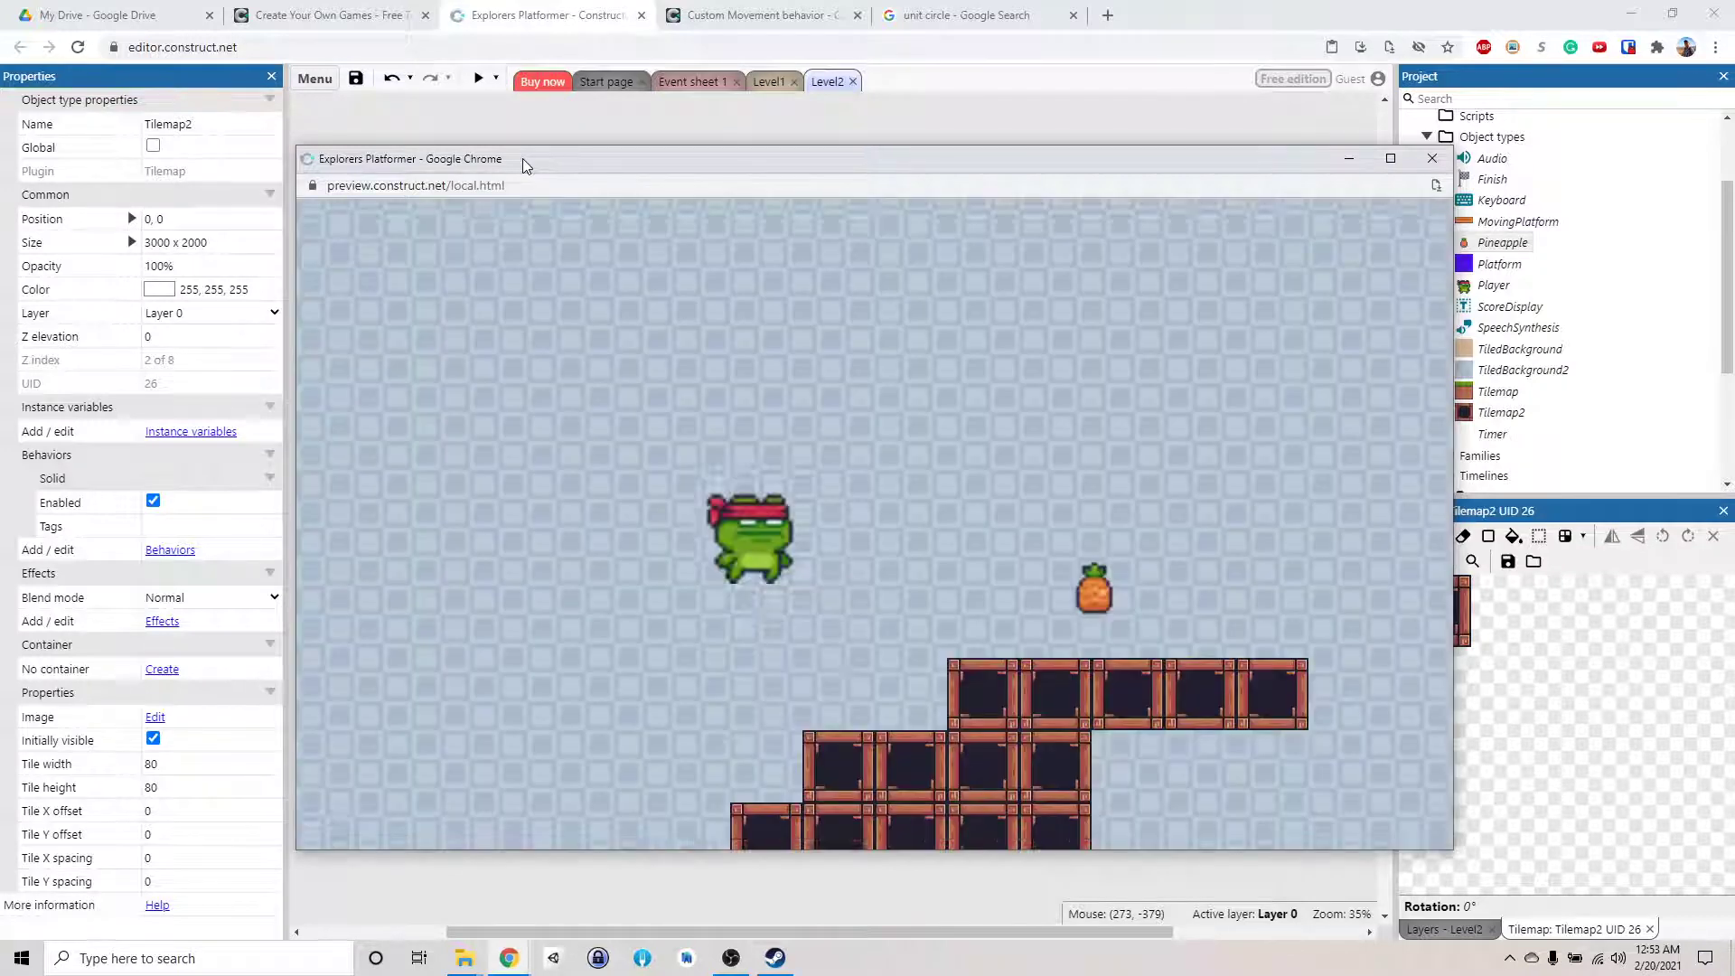
# Run and jump the frog up the staircase and across the top wooden platform
pyautogui.press('Right')
pyautogui.press('Up')
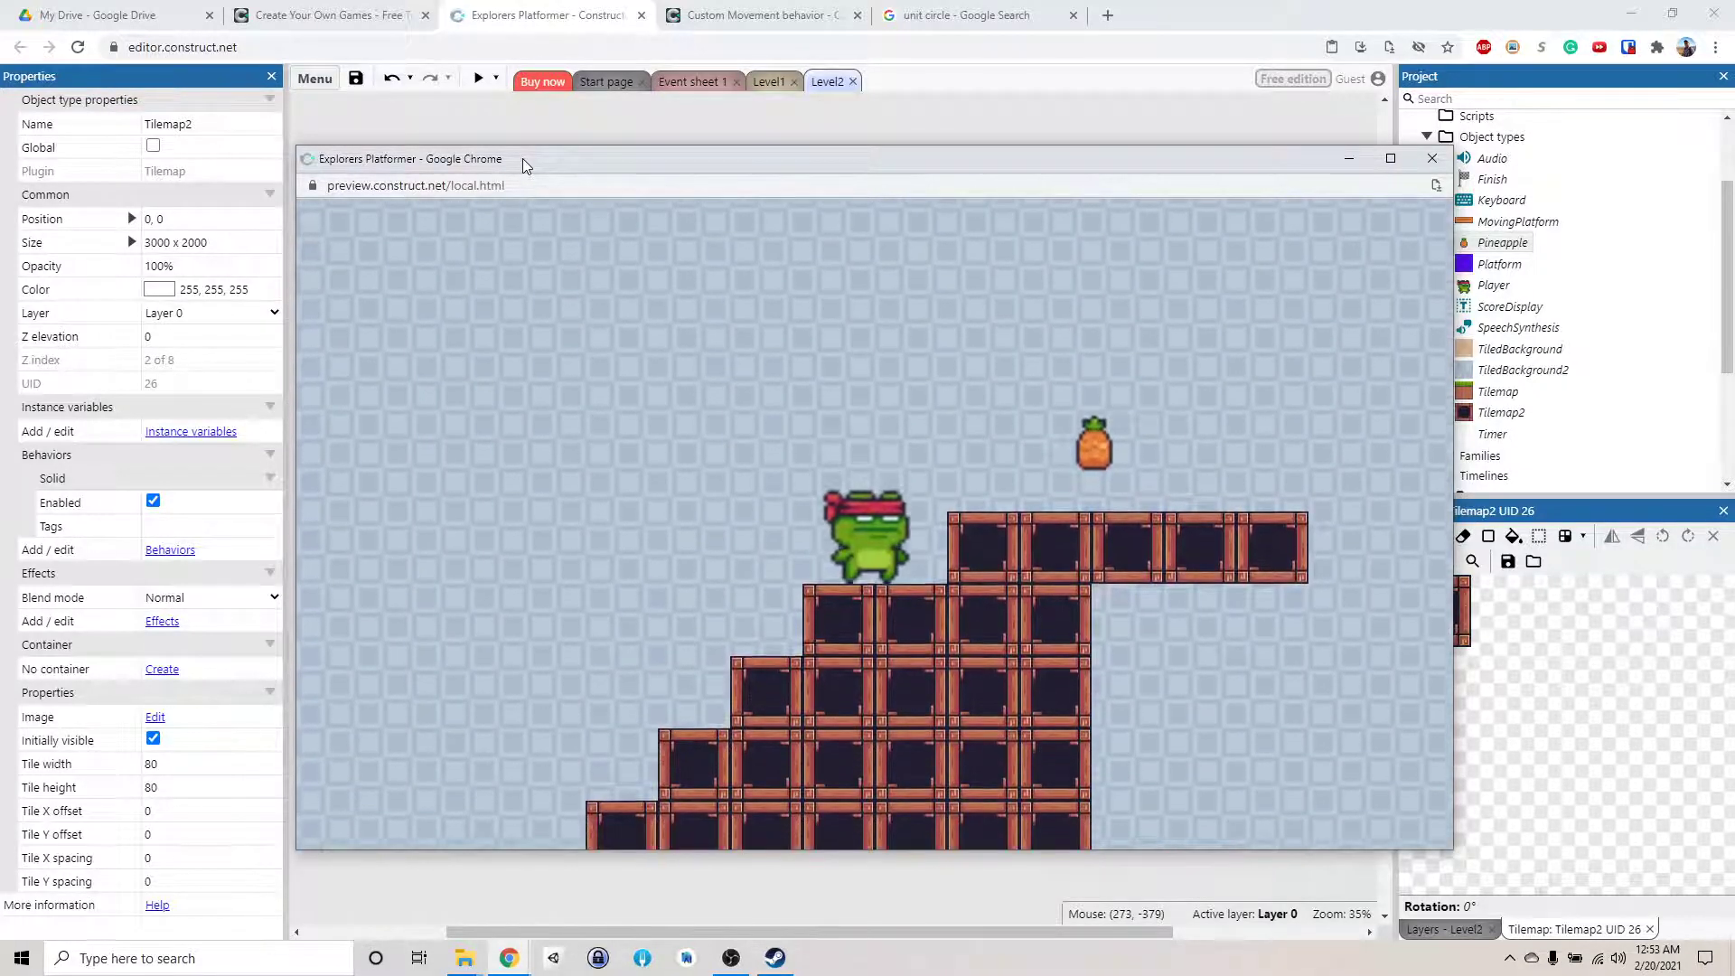
pyautogui.press('Right')
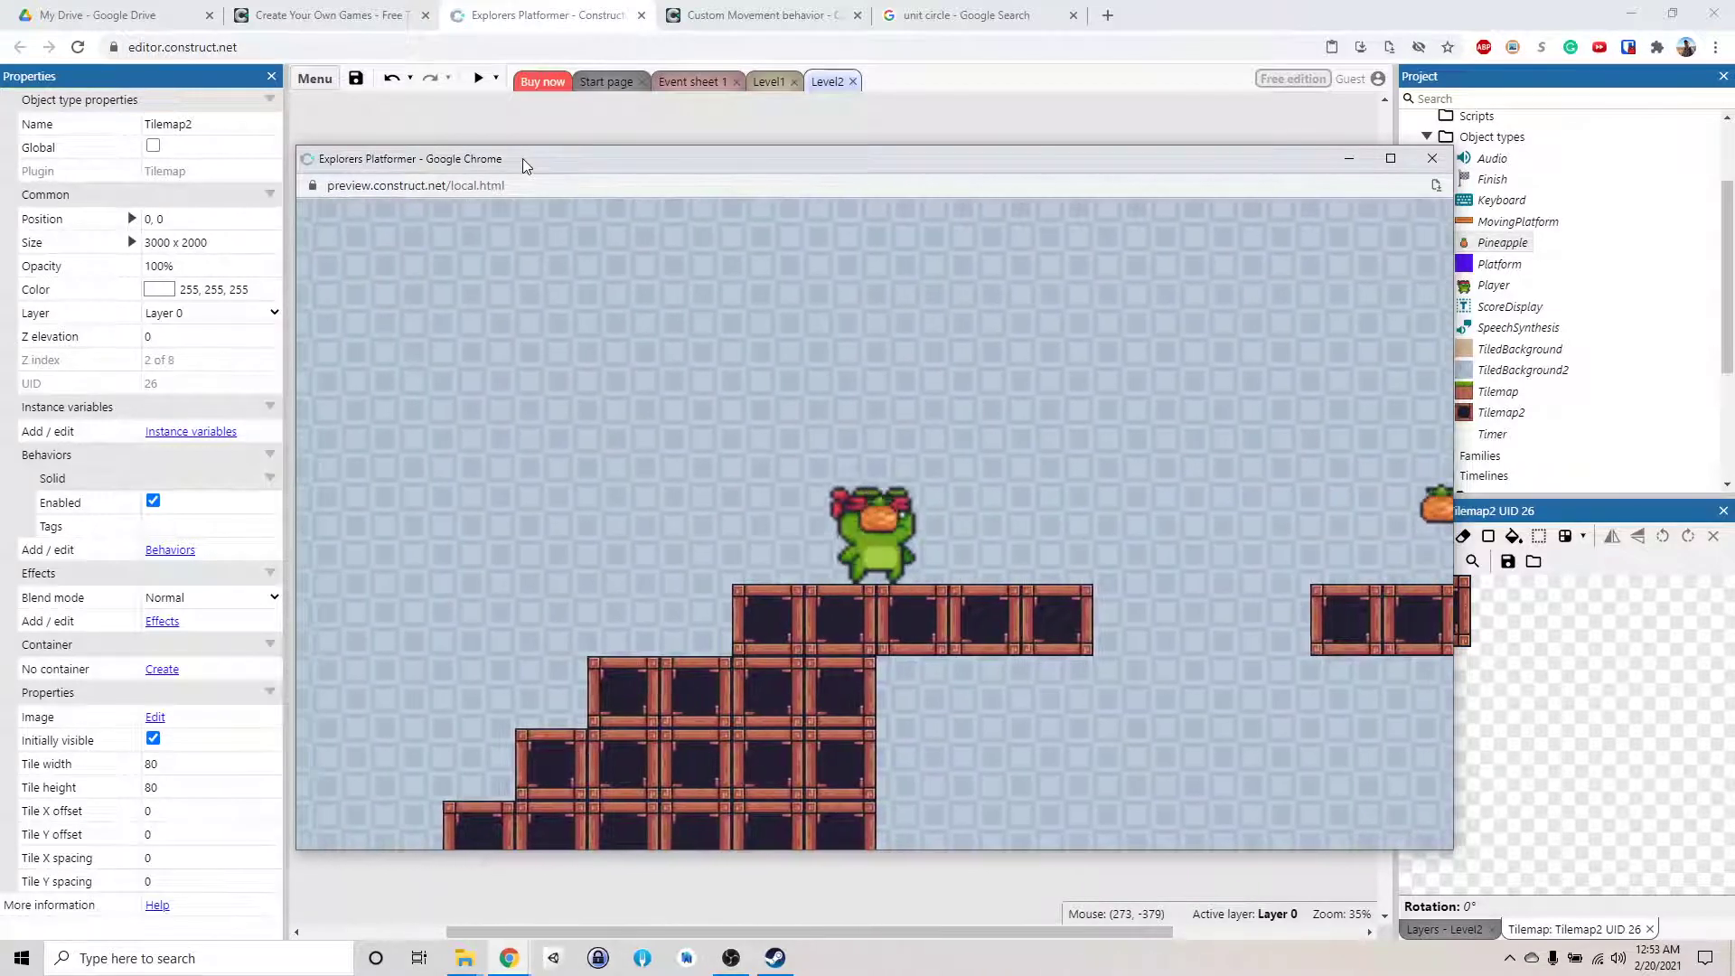
pyautogui.press('Up')
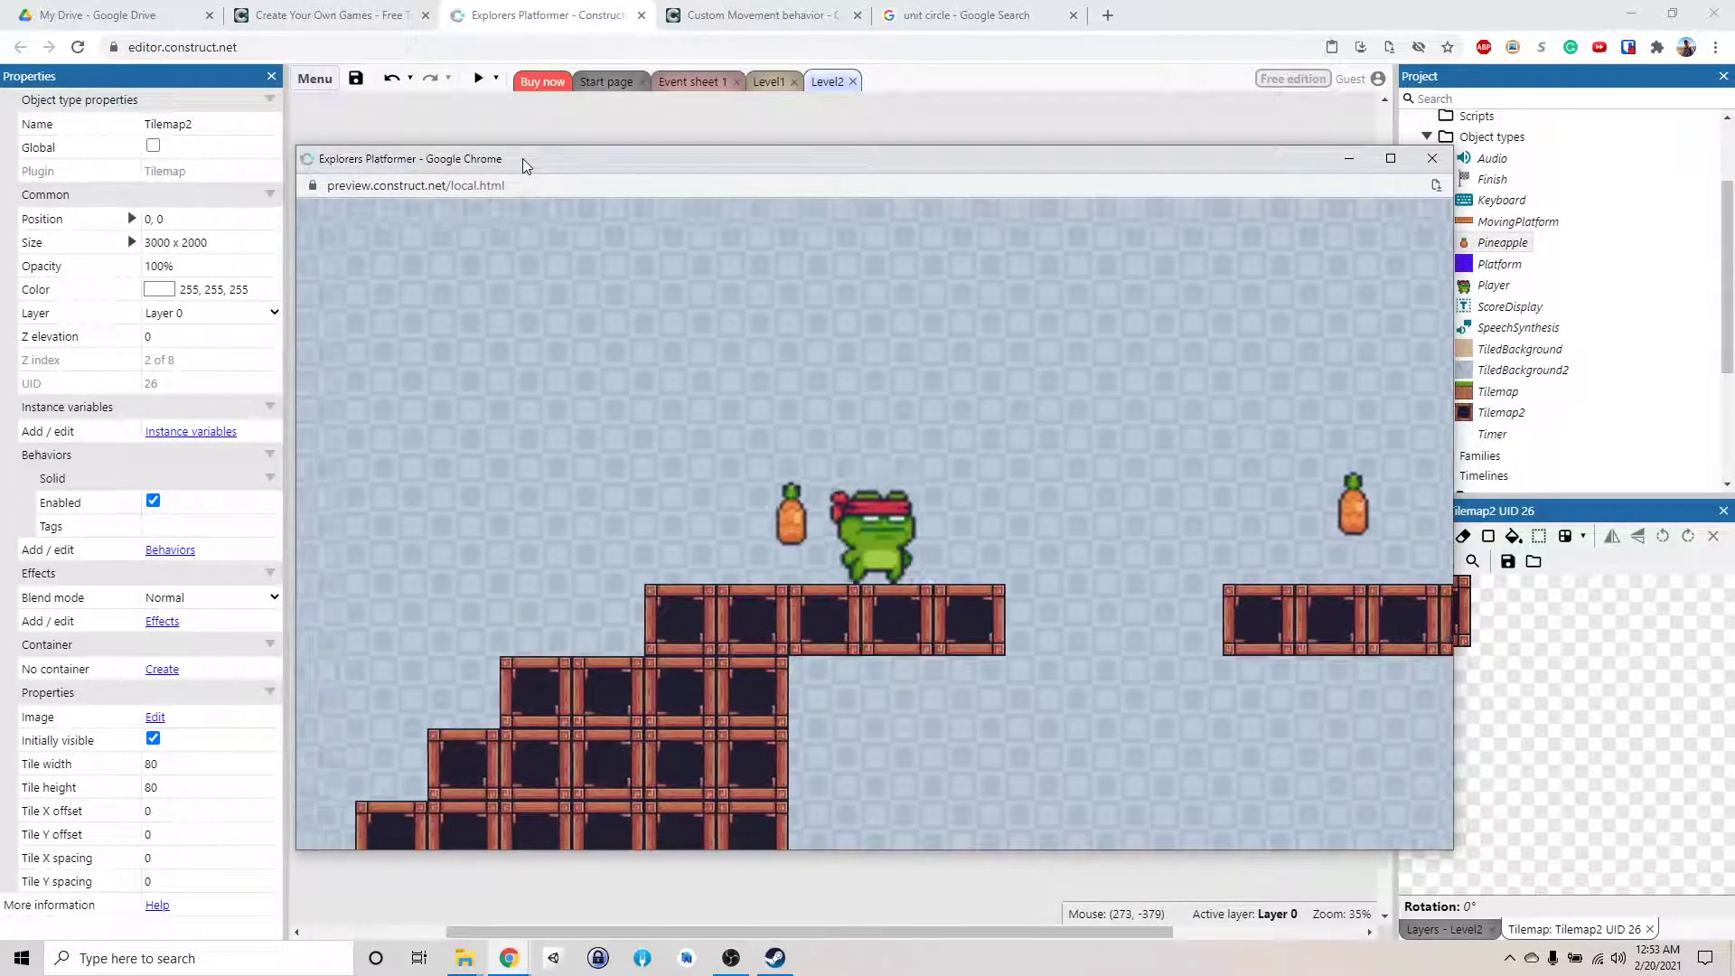
pyautogui.press('Left')
pyautogui.press('Right')
pyautogui.press('Right')
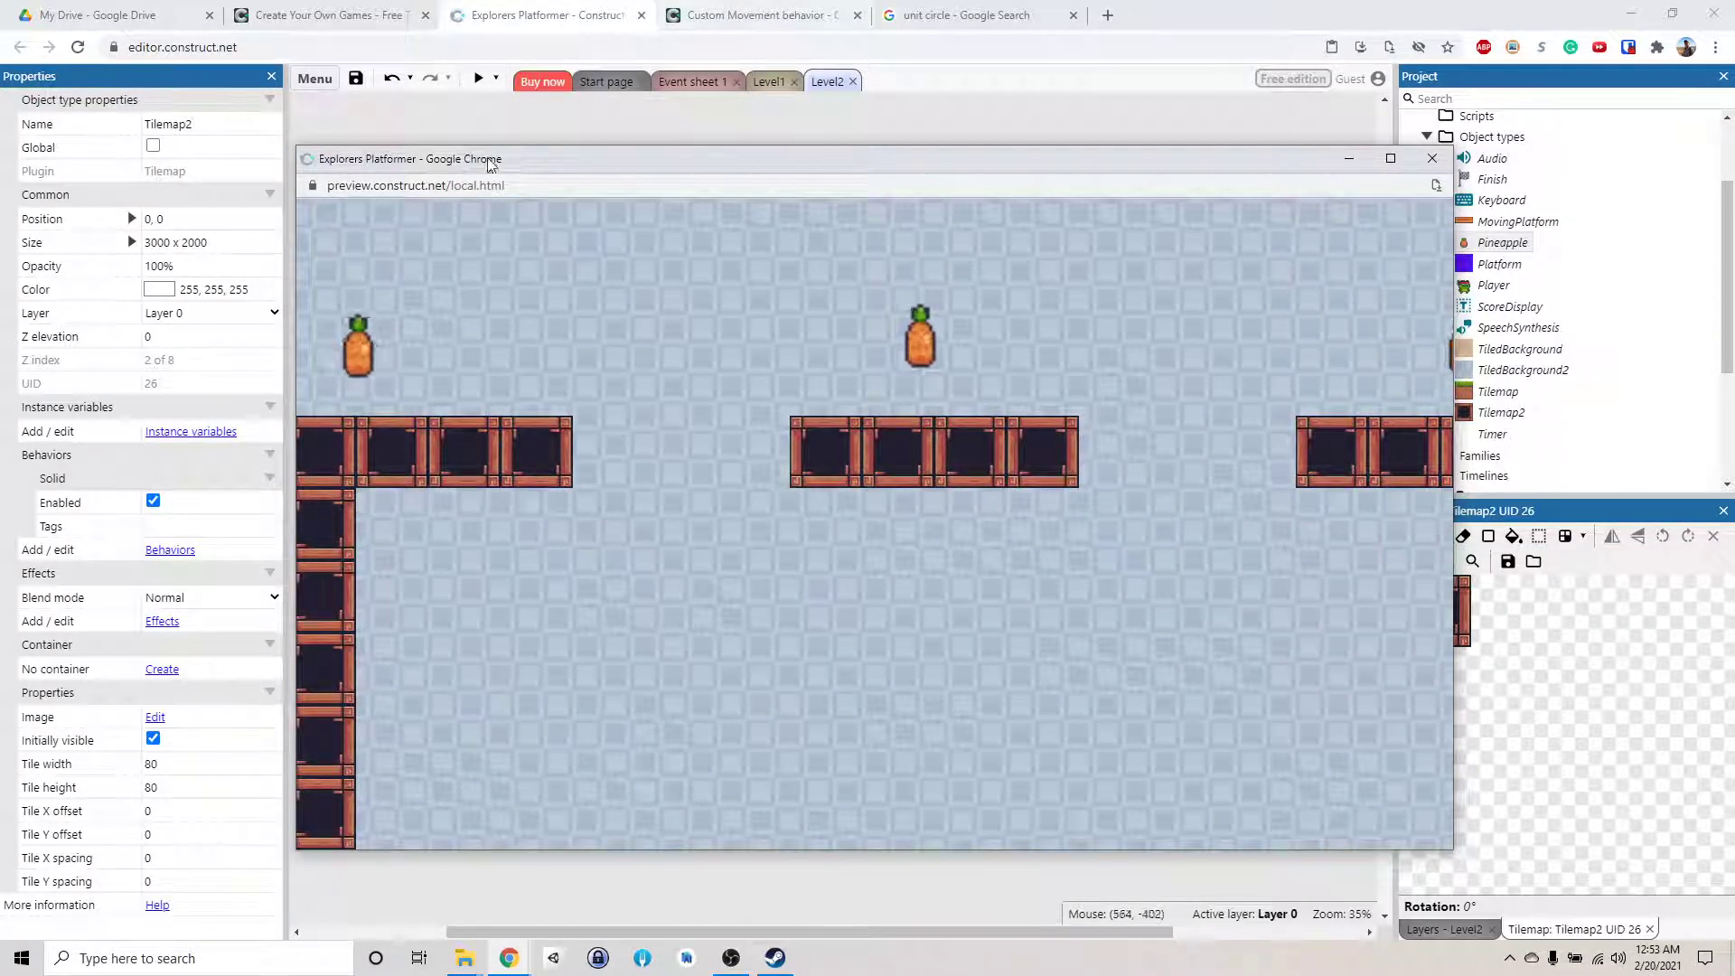
# Close the preview, review Event sheet 1, then return to the Level2 layout
pyautogui.click(1421, 166)
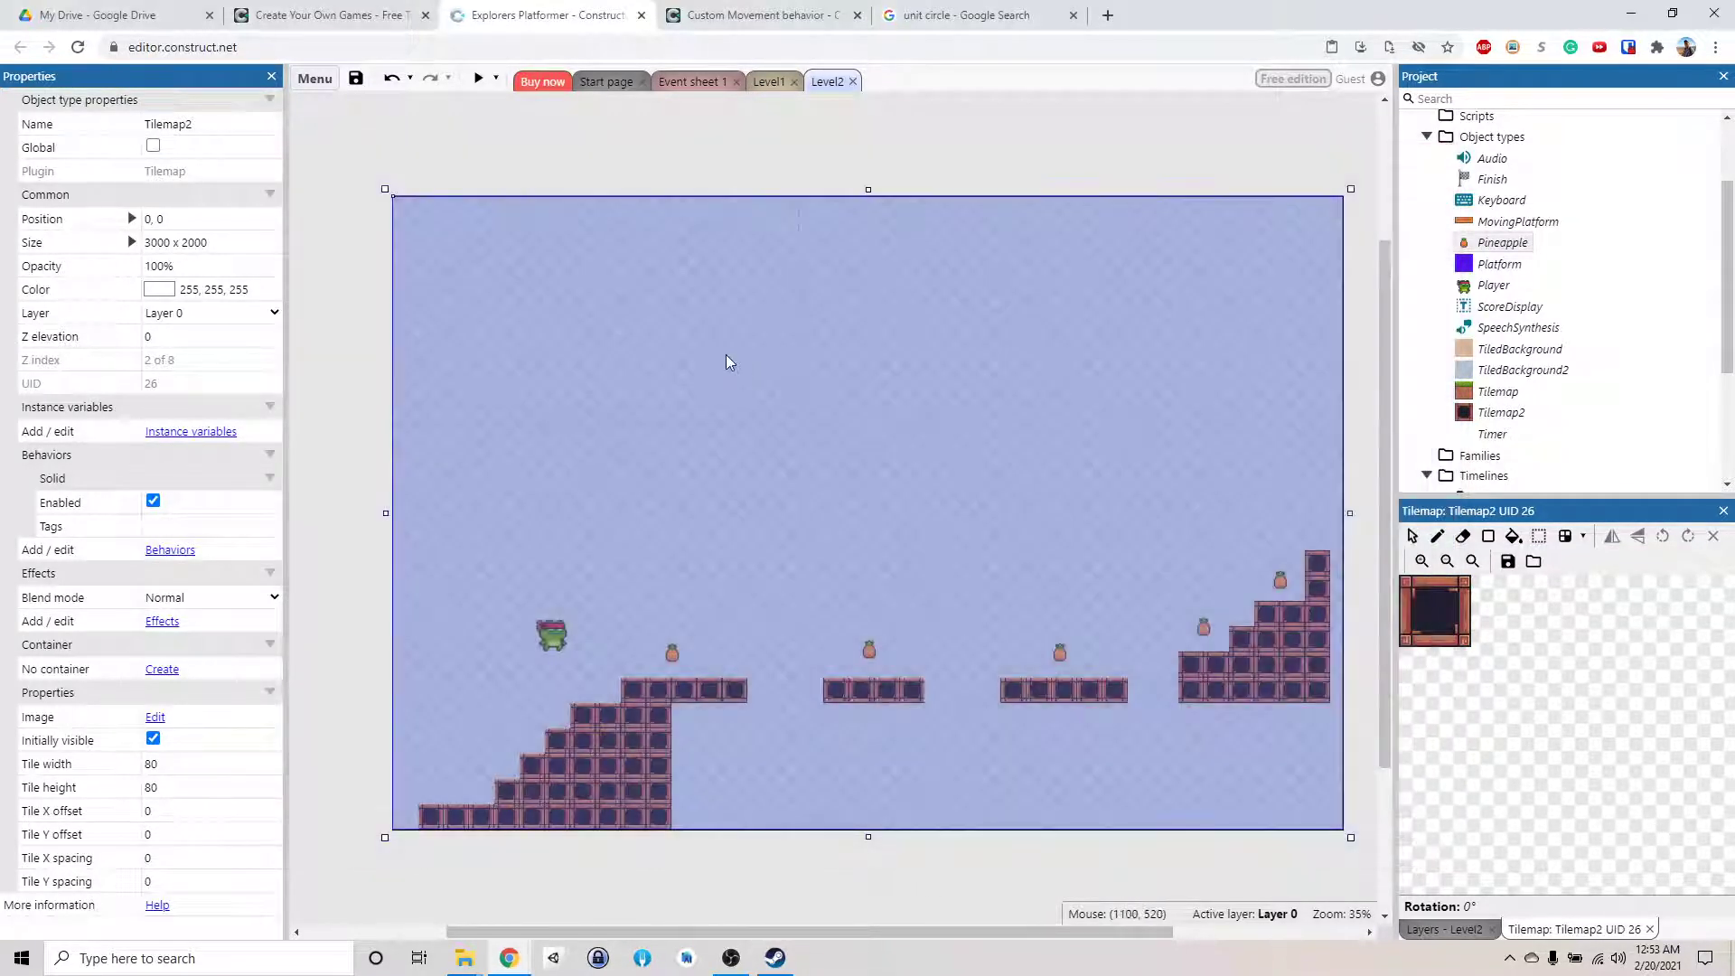
pyautogui.click(695, 84)
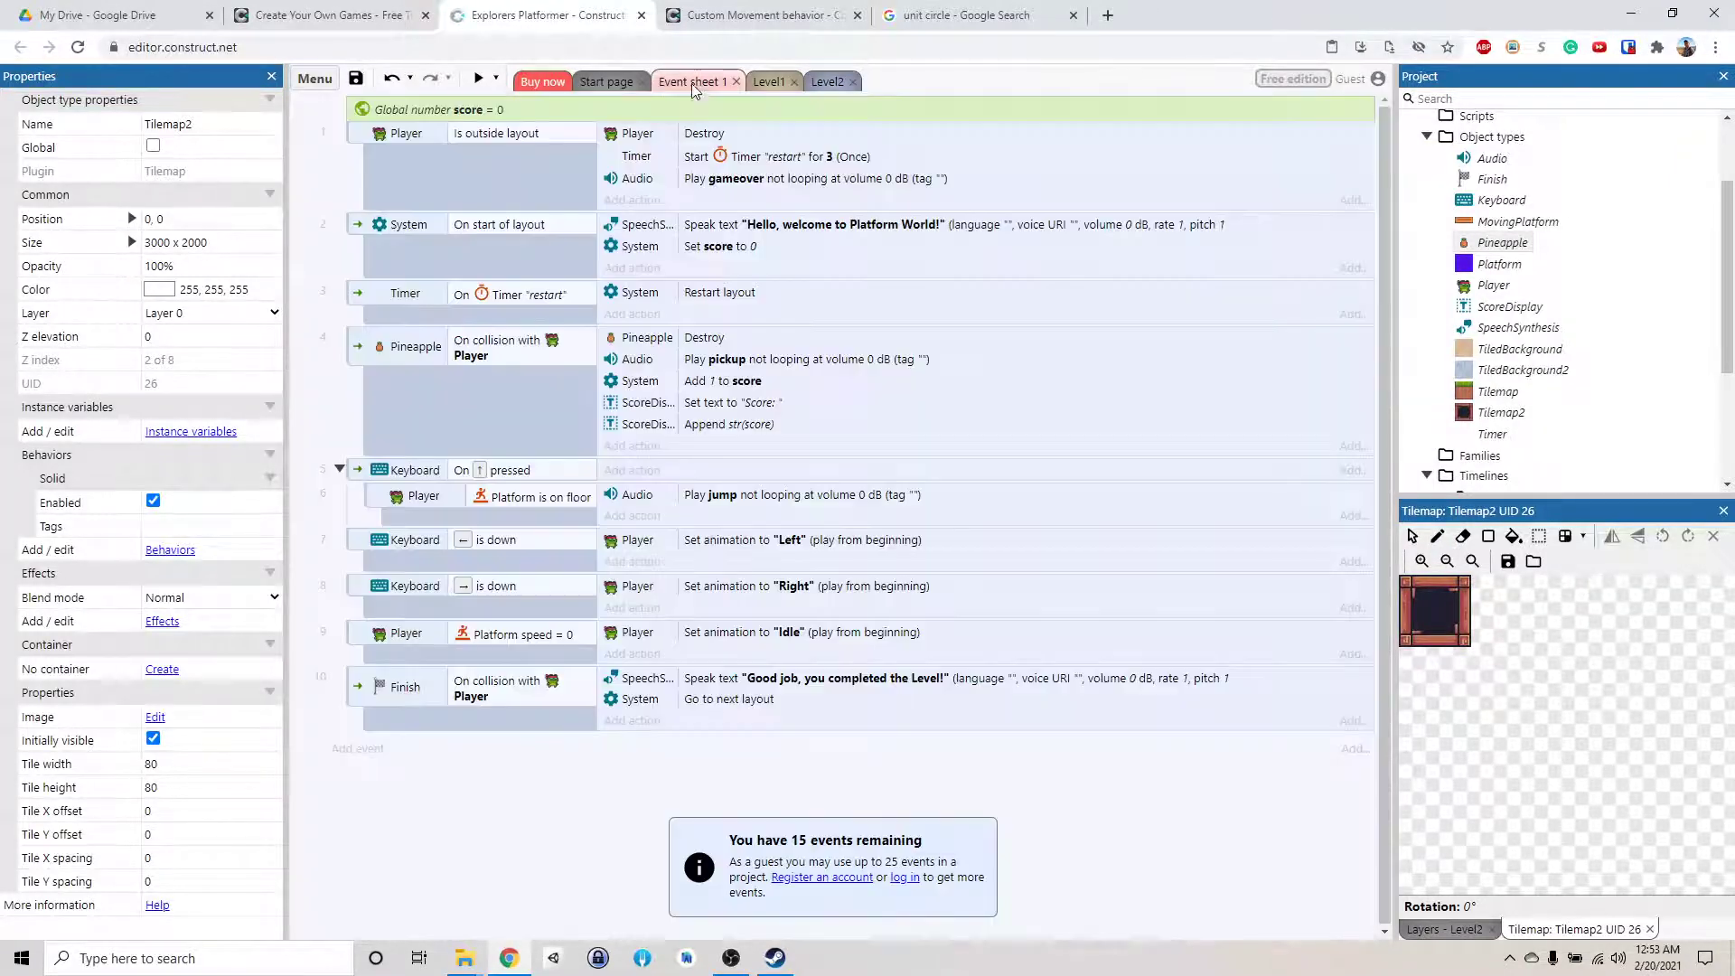
pyautogui.click(827, 82)
pyautogui.scroll(3, 1535, 271)
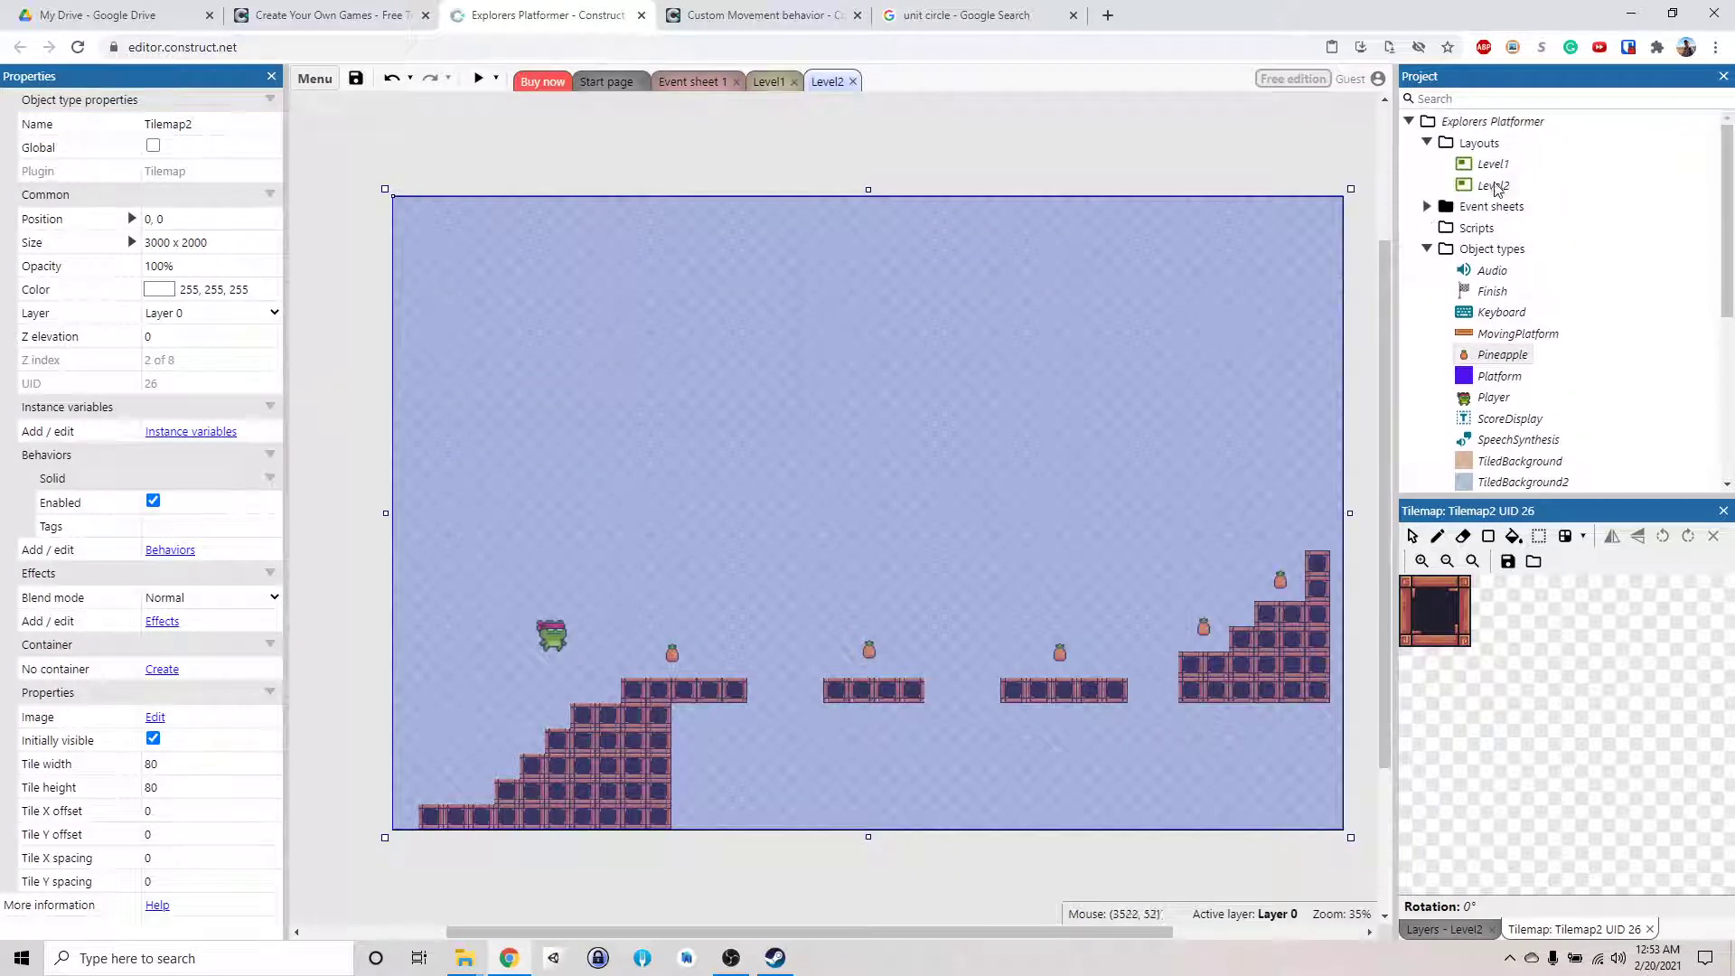
# Set Event sheet 1 as Level2's layout event sheet and save the project
pyautogui.click(1493, 185)
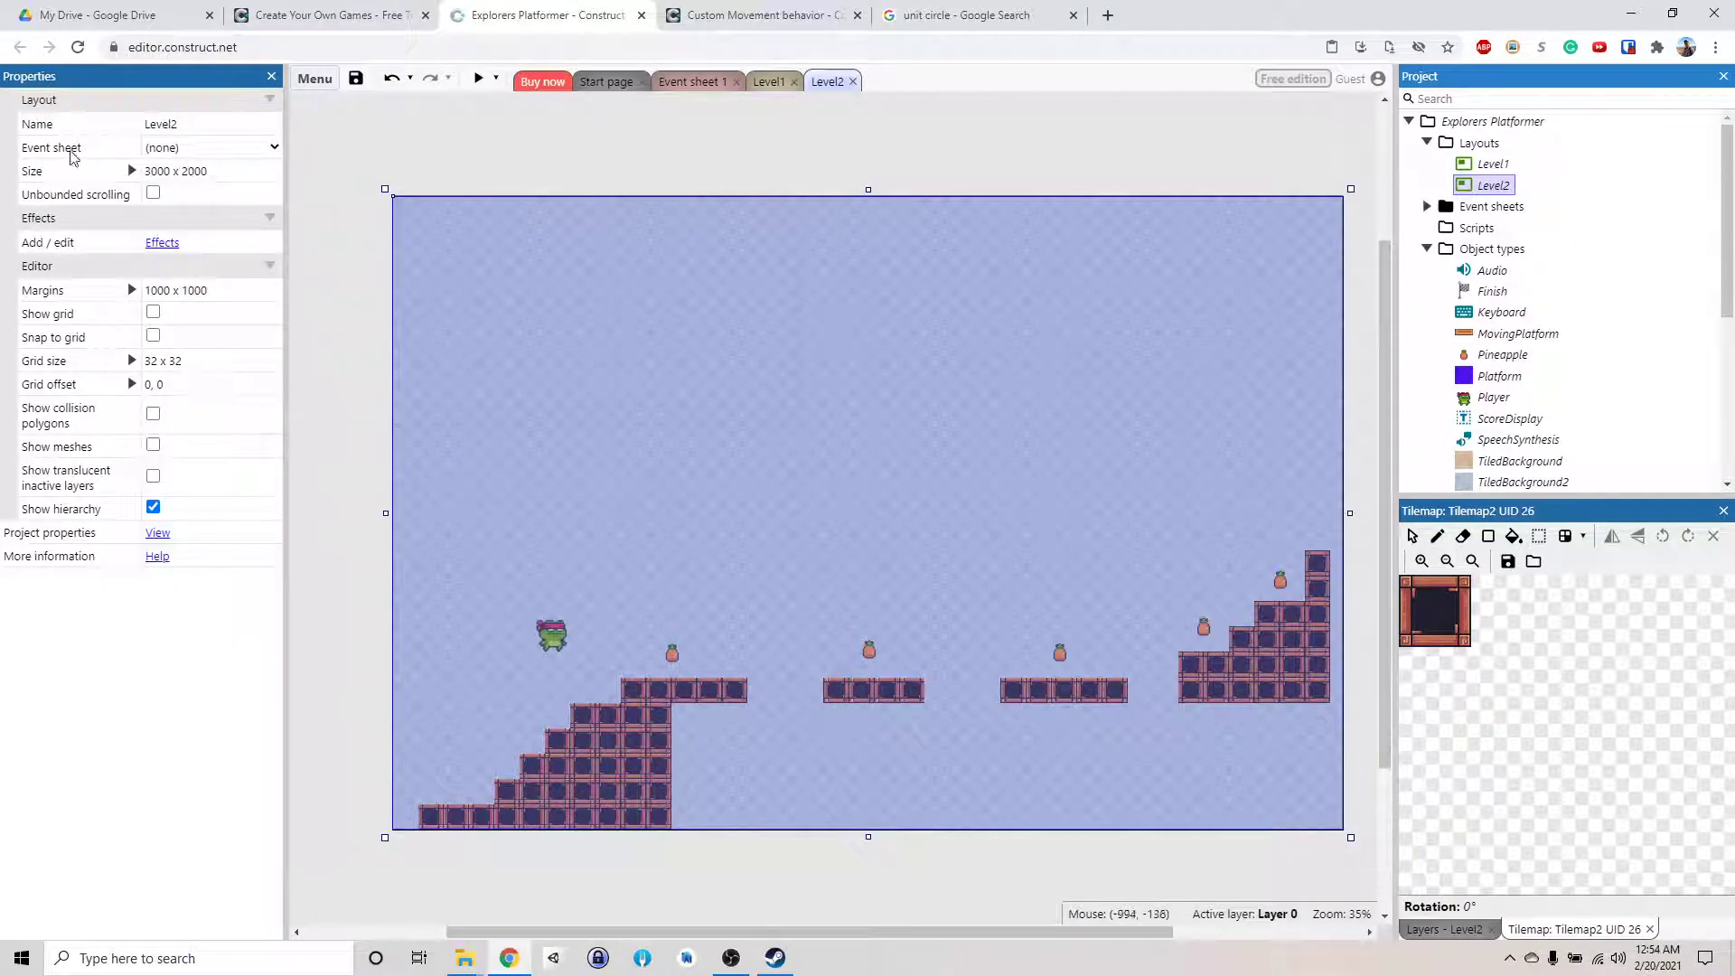
pyautogui.click(269, 148)
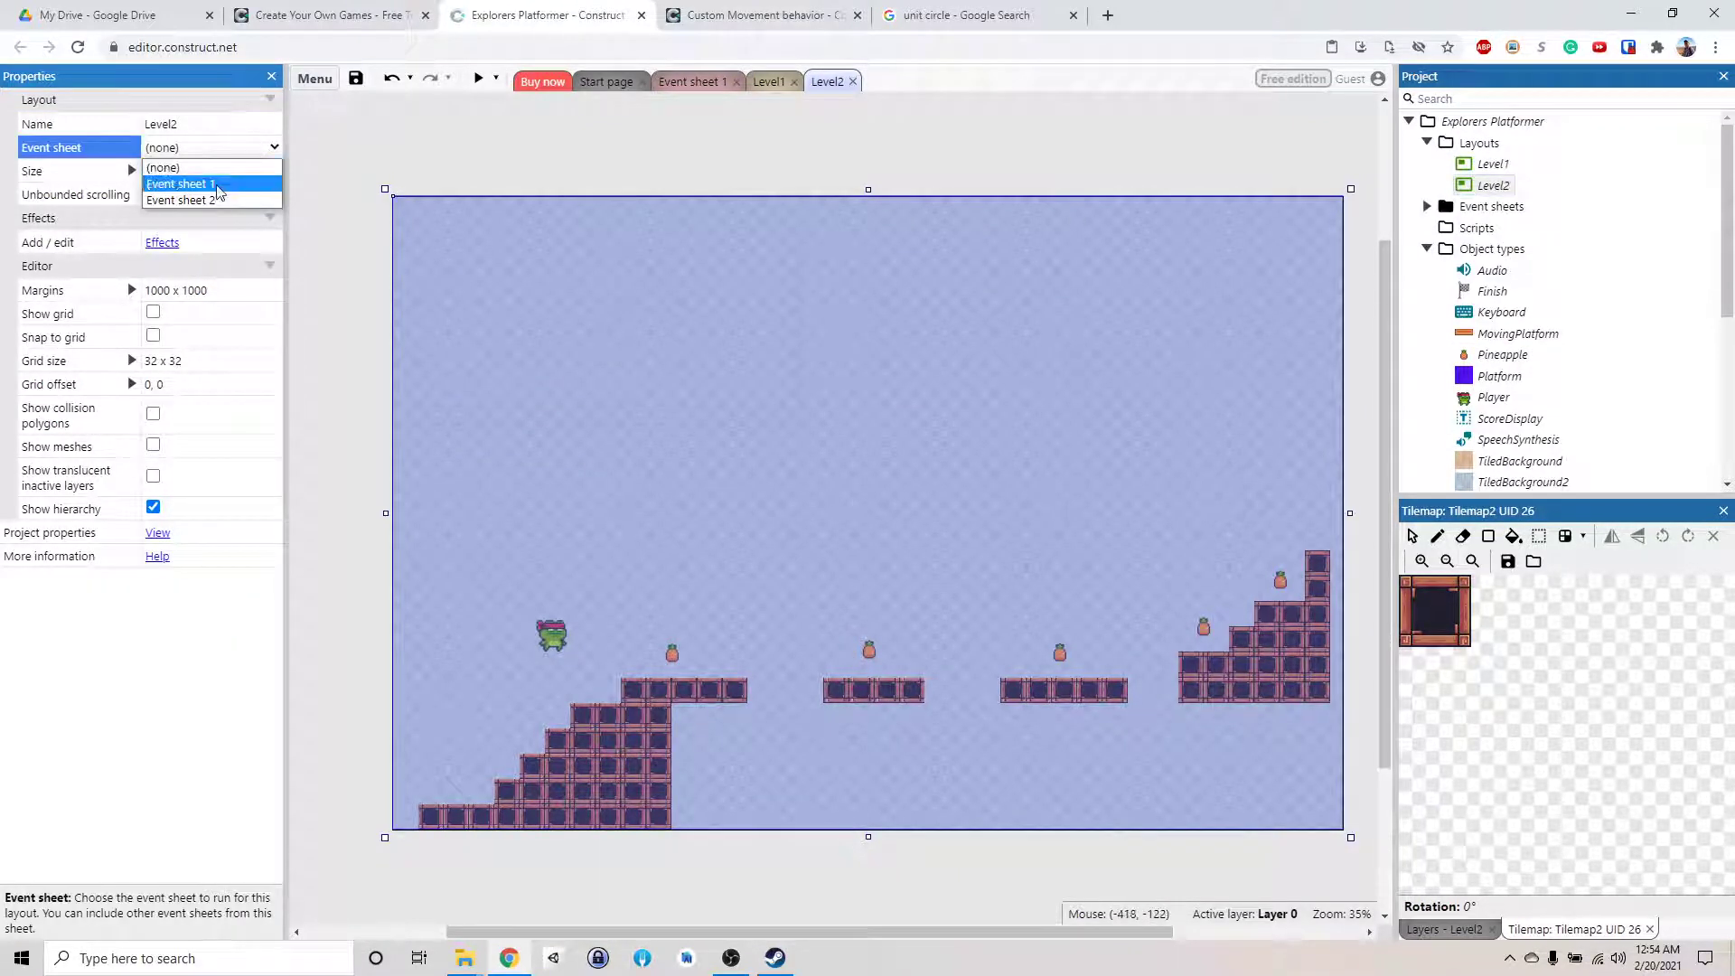
pyautogui.click(237, 184)
pyautogui.click(356, 79)
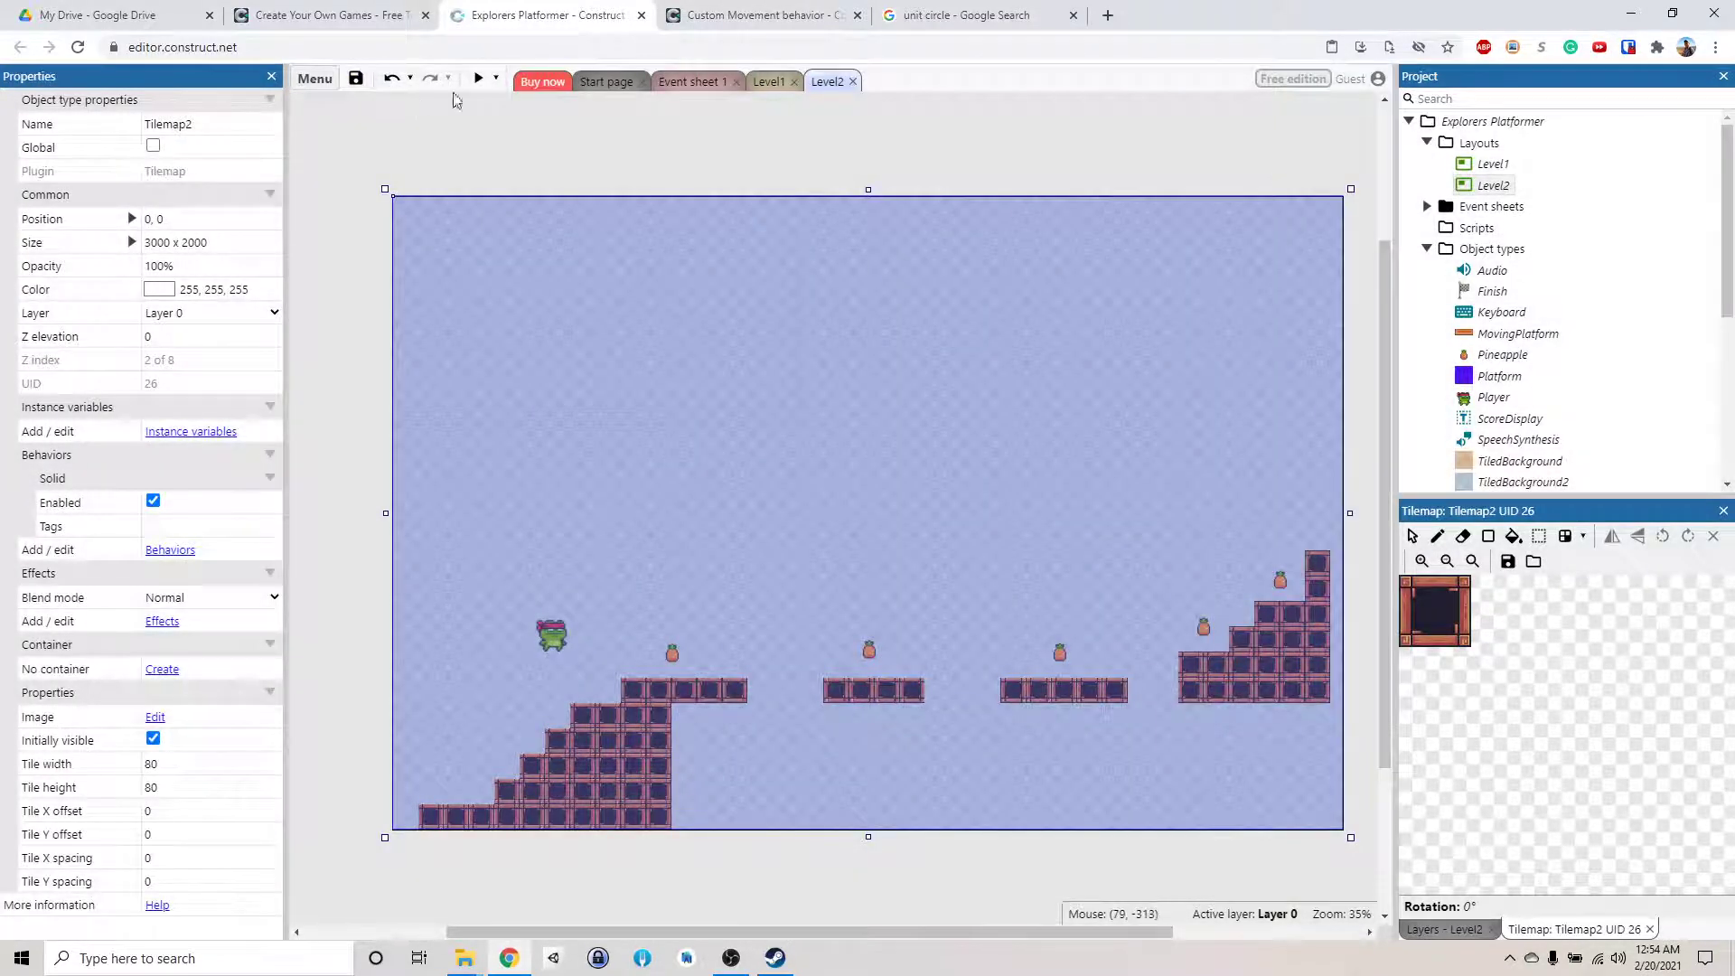
# Preview Level2 and run the frog across the platforms, grabbing a pineapple, onto the right staircase
pyautogui.click(478, 77)
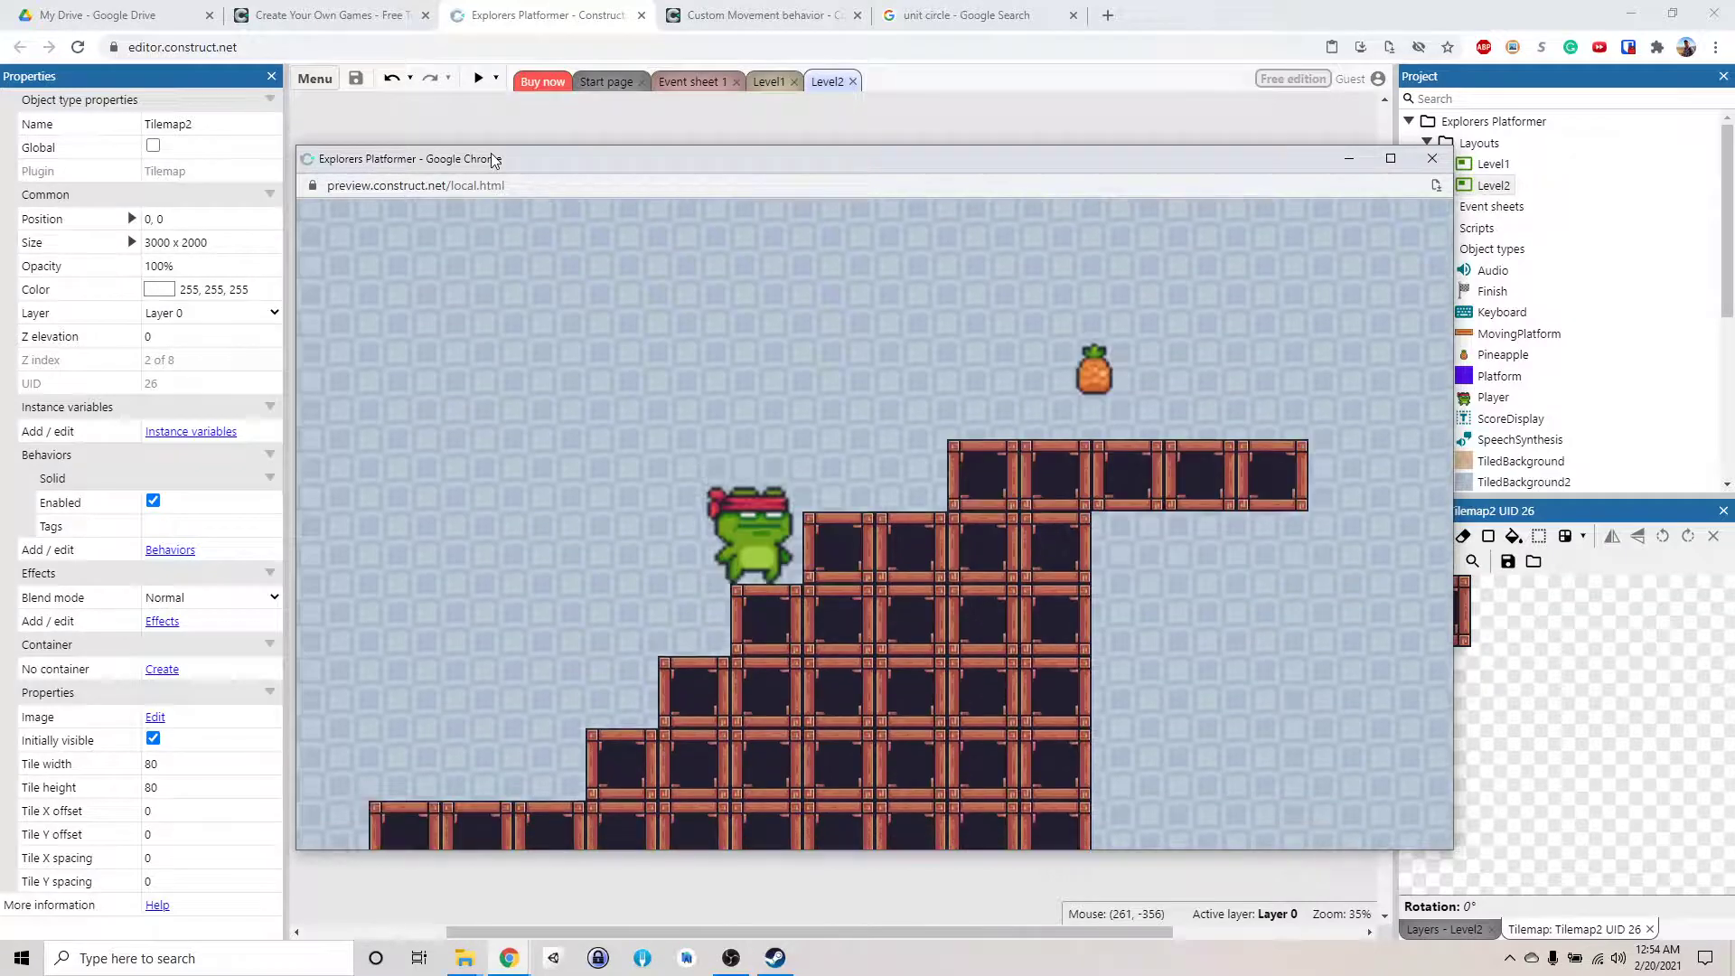
pyautogui.press('Right')
pyautogui.press('Up')
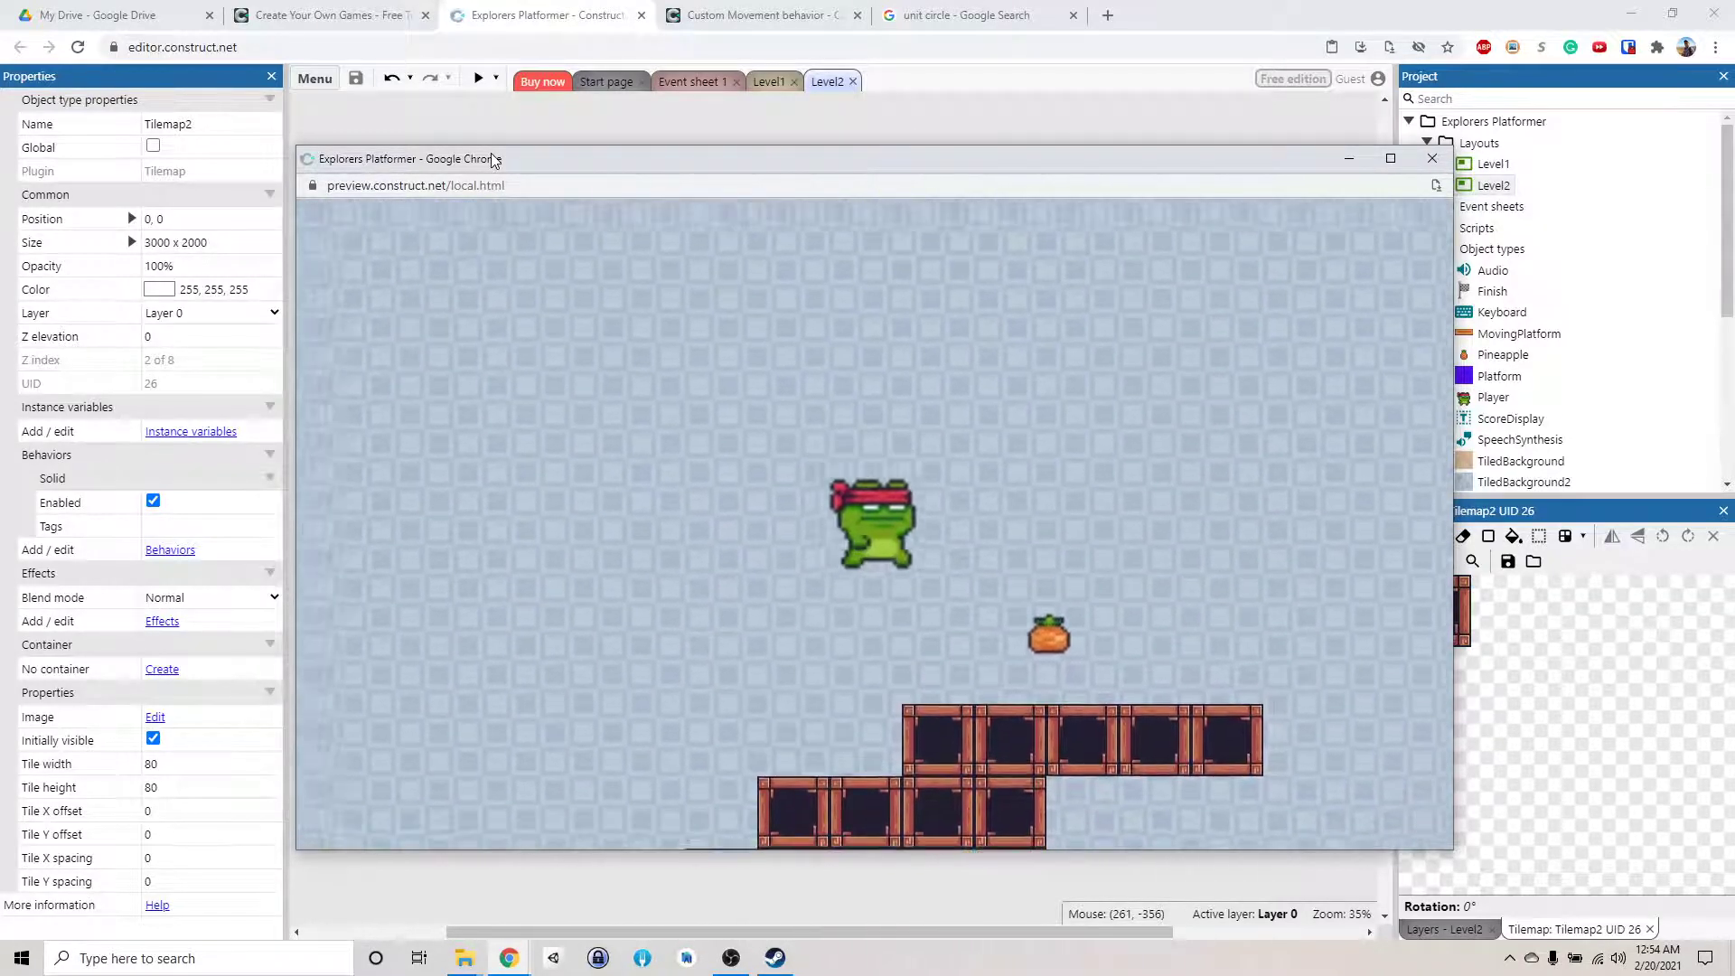
pyautogui.press('Right')
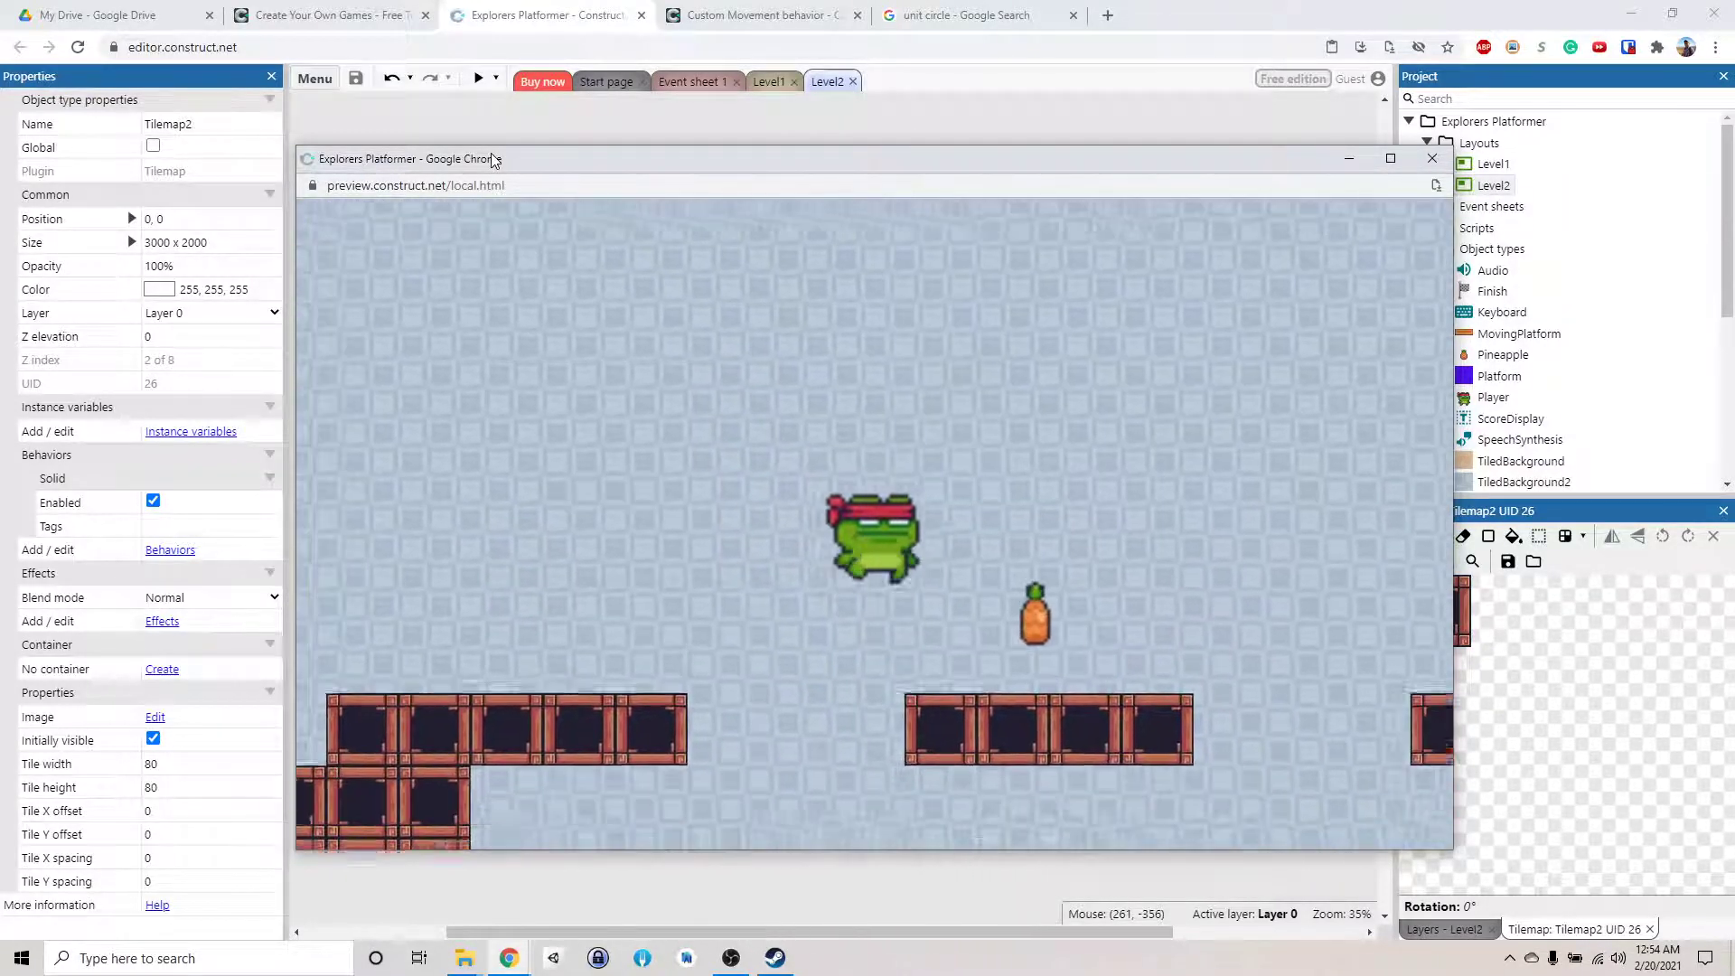
pyautogui.press('Up')
pyautogui.press('Right')
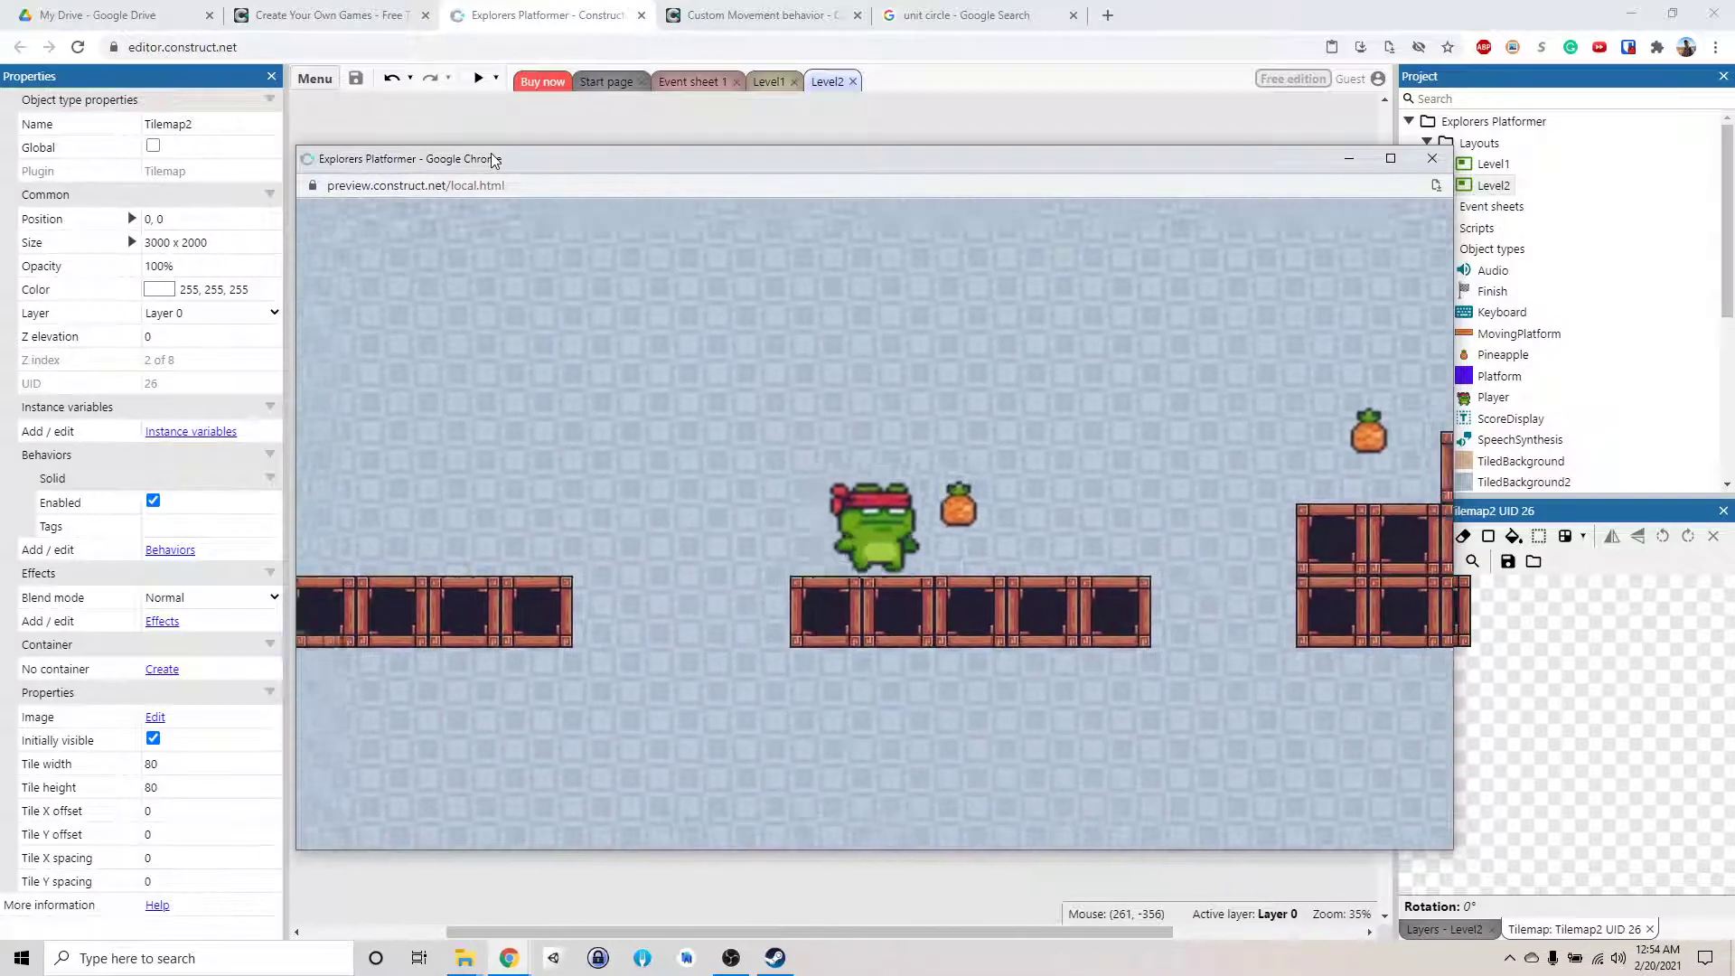
pyautogui.press('Right')
pyautogui.press('Up')
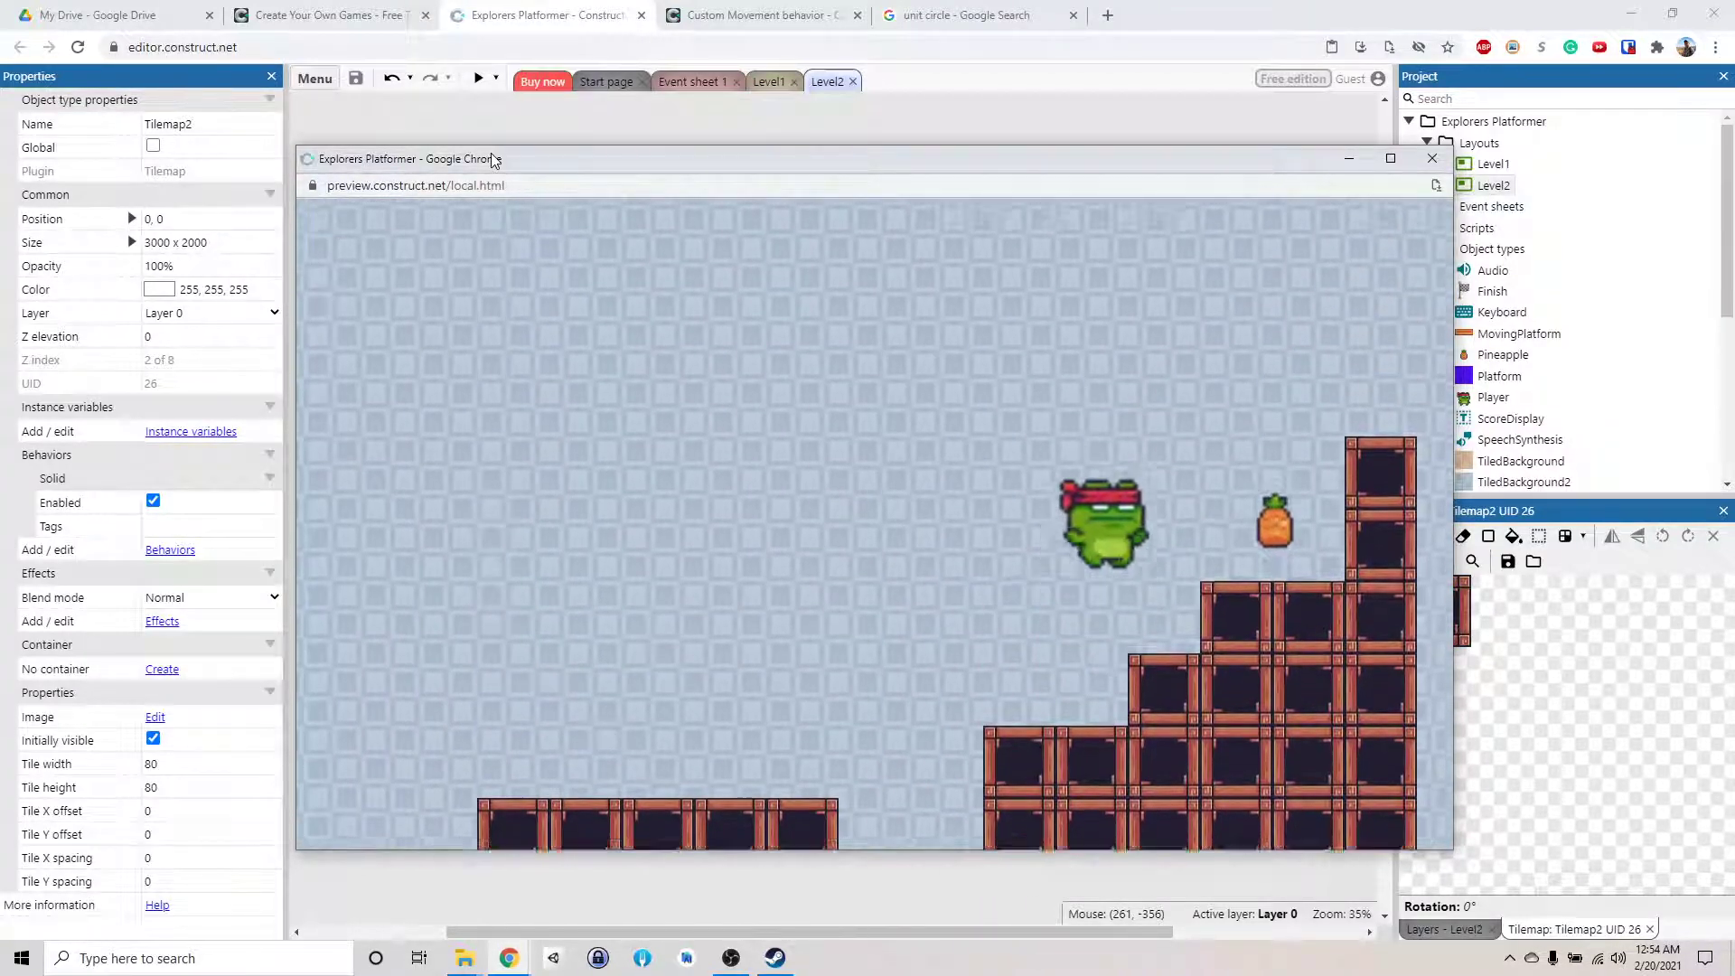
pyautogui.press('Left')
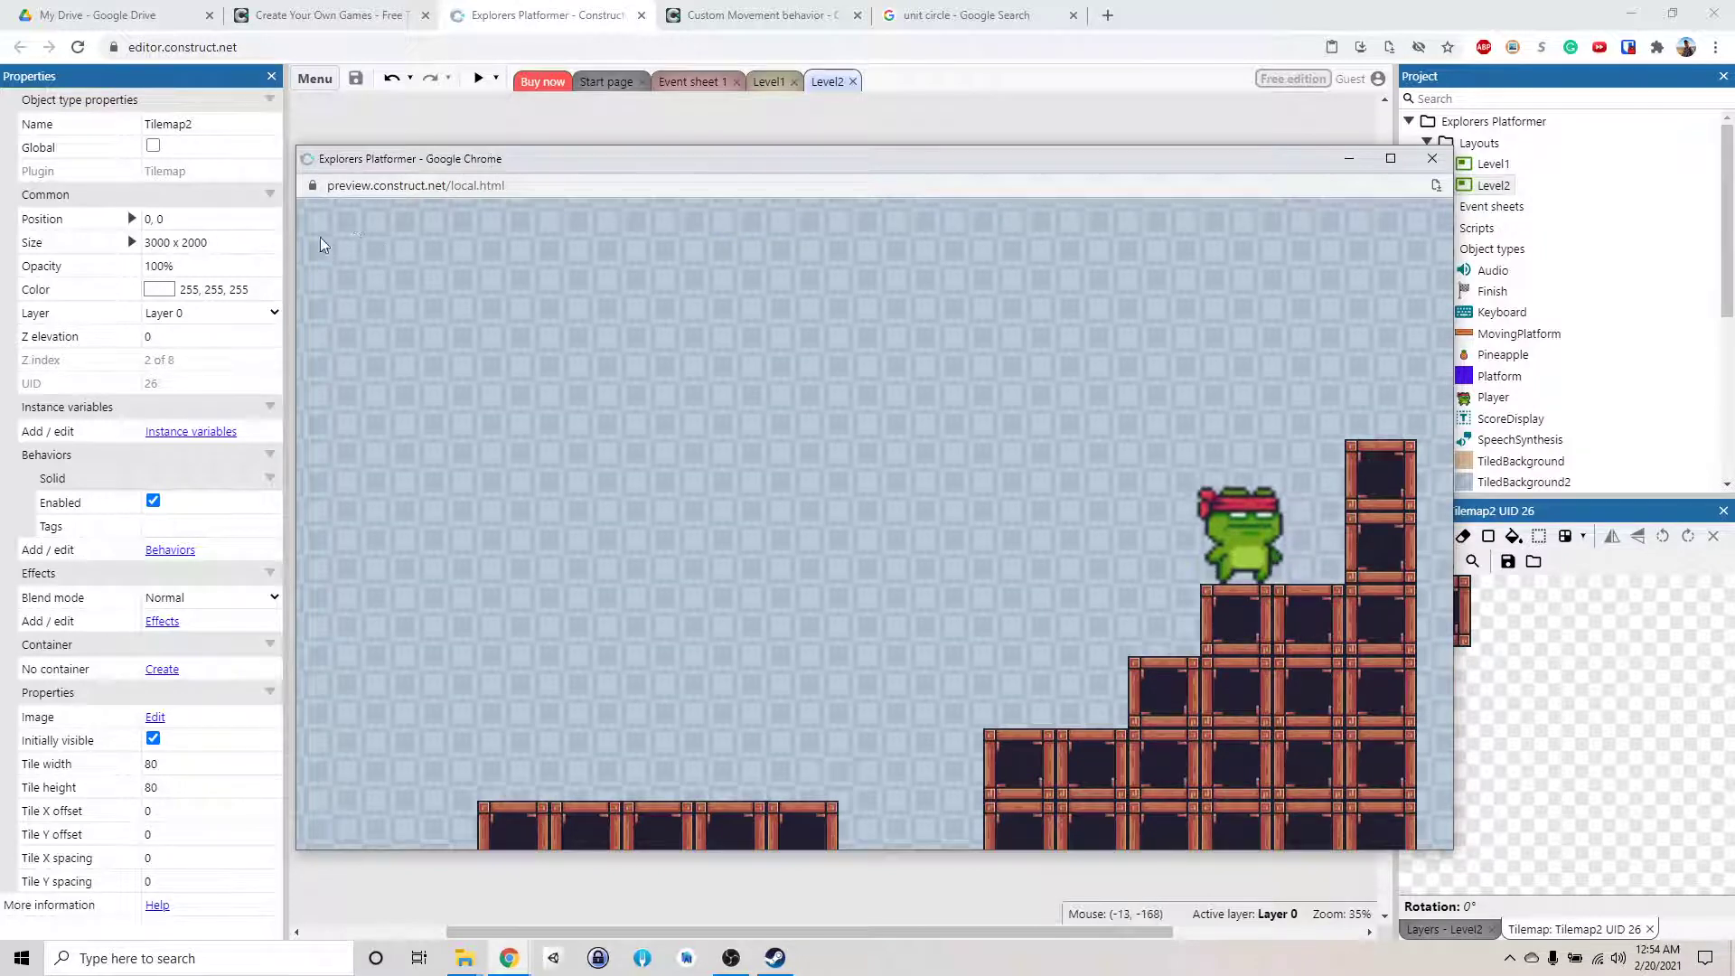
# Close the preview and place the ScoreDisplay 'Score: 0' text at Level2's top-left
pyautogui.click(1431, 158)
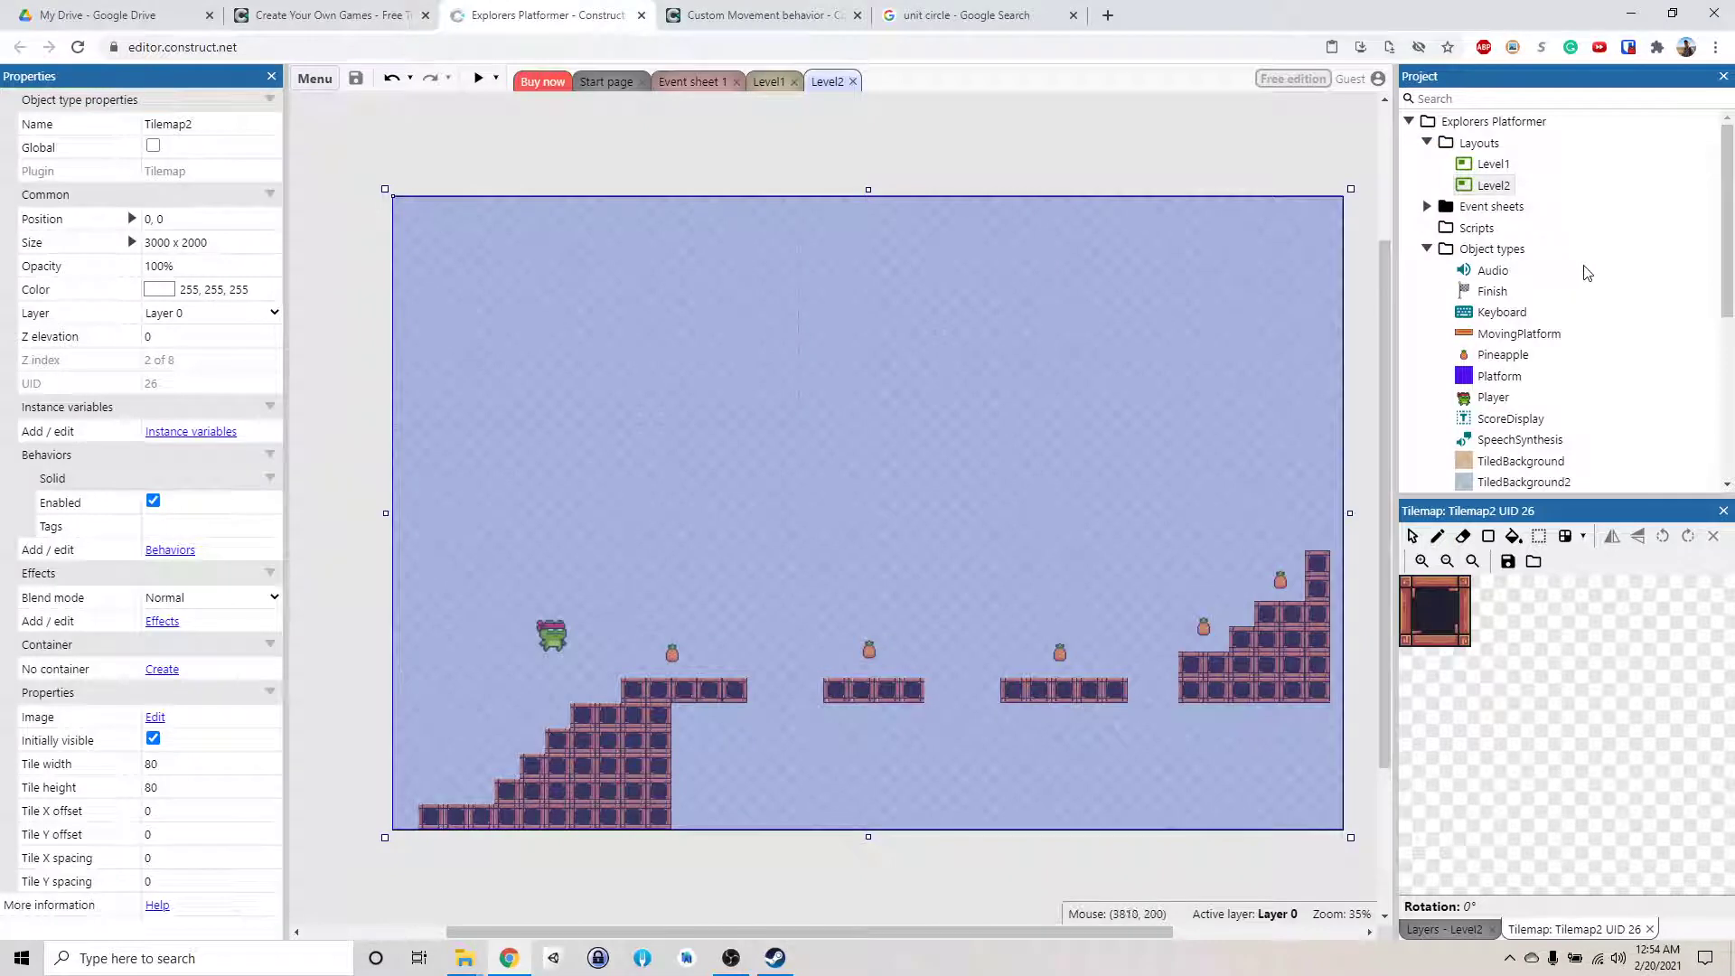
pyautogui.scroll(-1, 1588, 274)
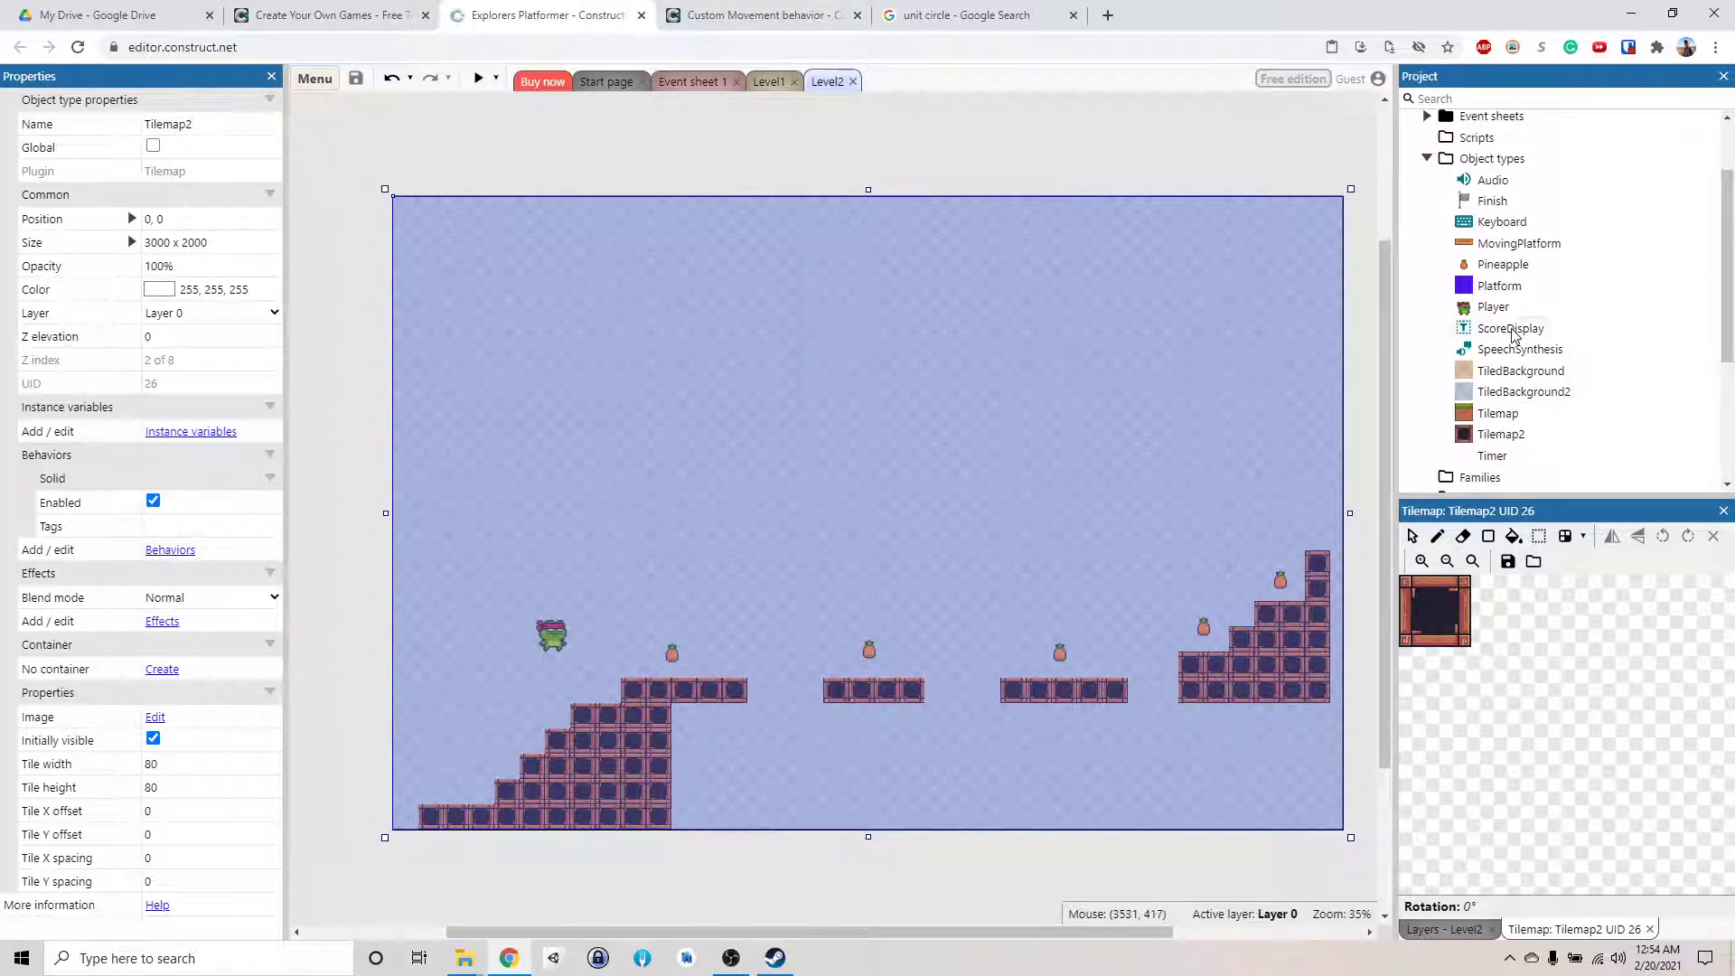
pyautogui.moveTo(1513, 332); pyautogui.dragTo(436, 214)
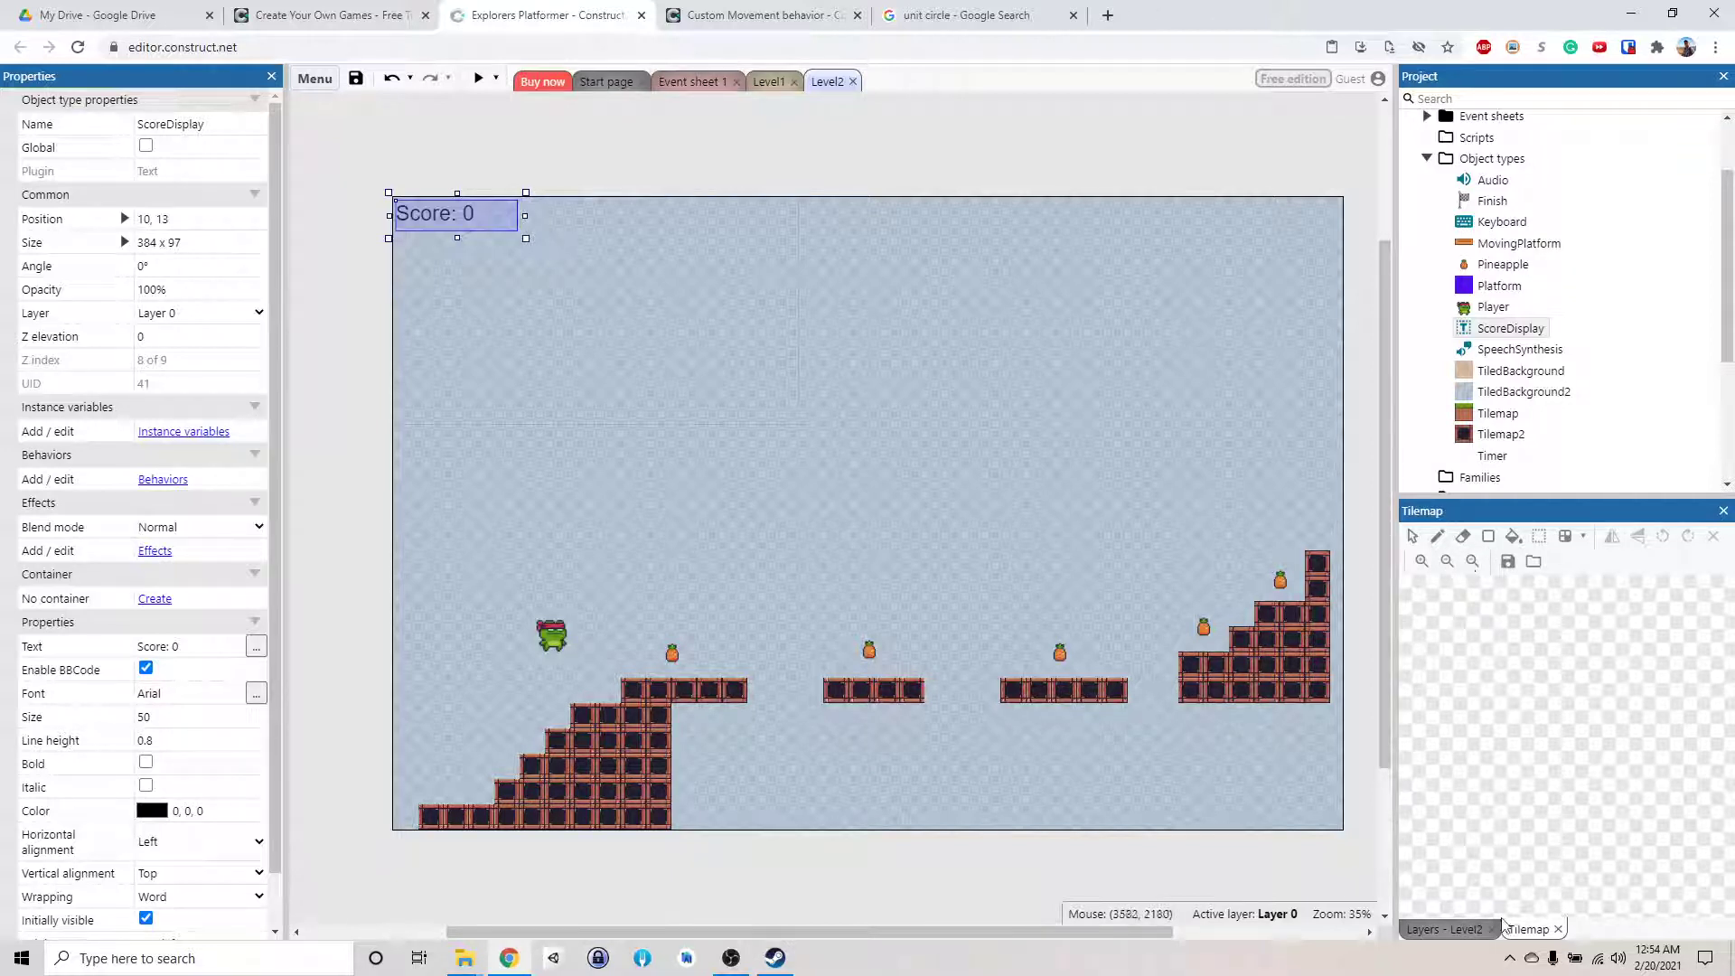
# Add a new layer to Level2 named 'UI'
pyautogui.click(1445, 929)
pyautogui.rightClick(1514, 543)
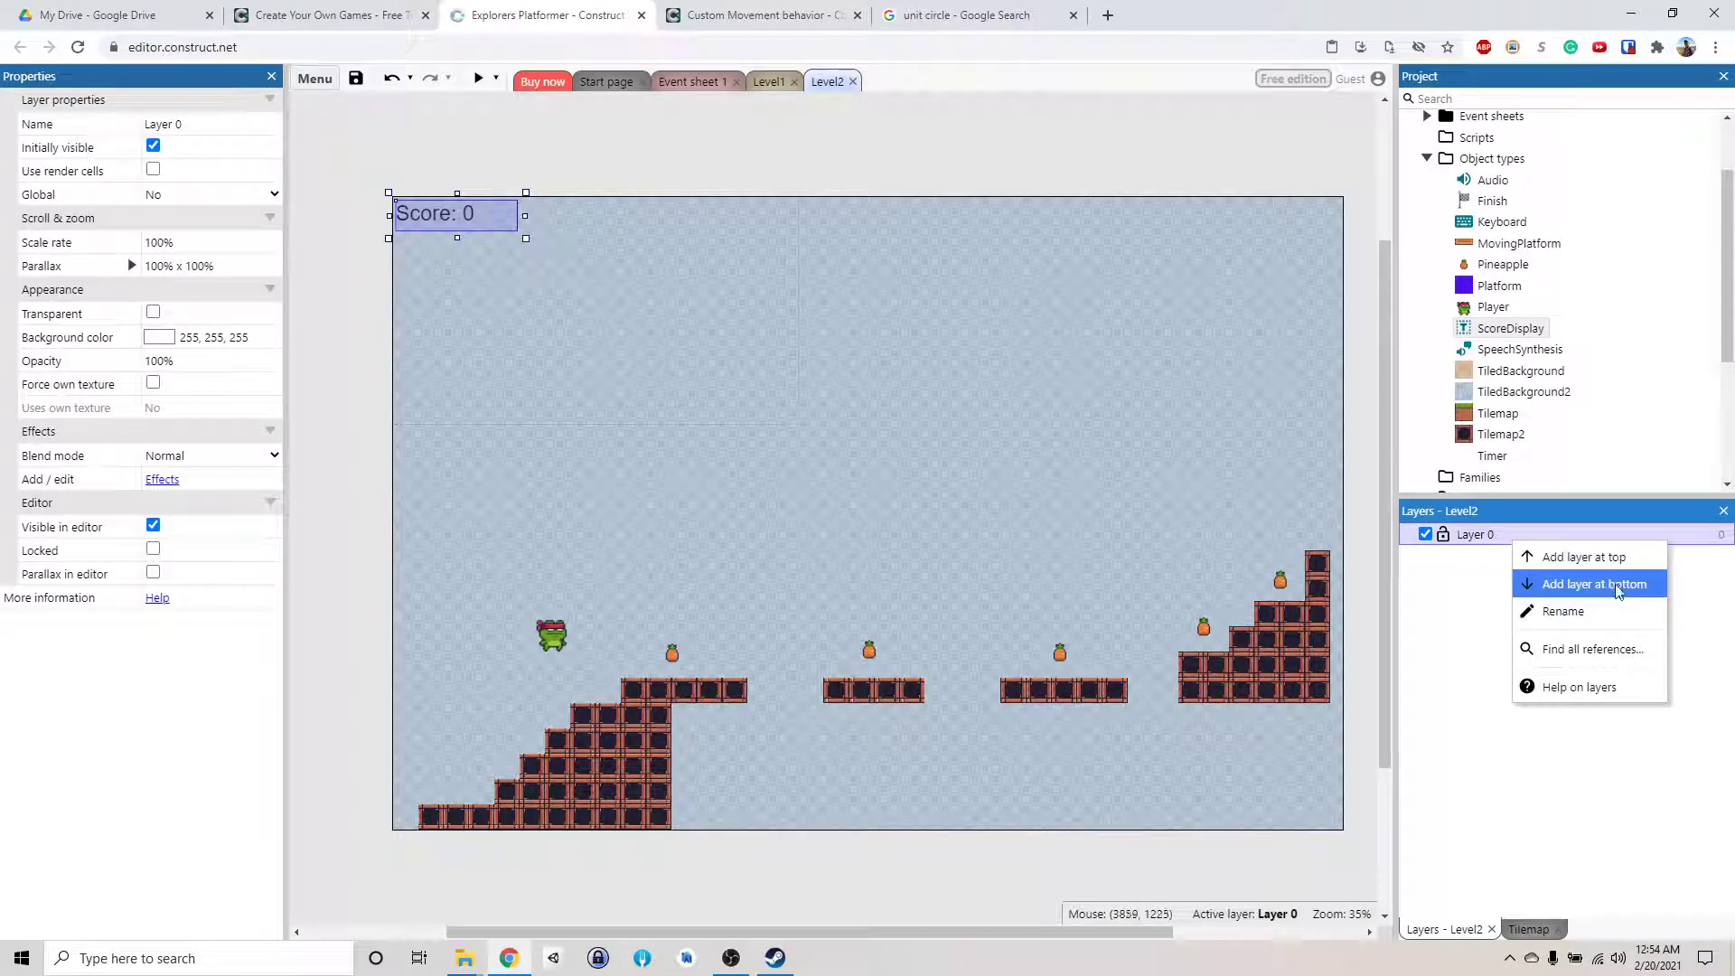
pyautogui.click(1617, 587)
pyautogui.write('UI')
pyautogui.press('Return')
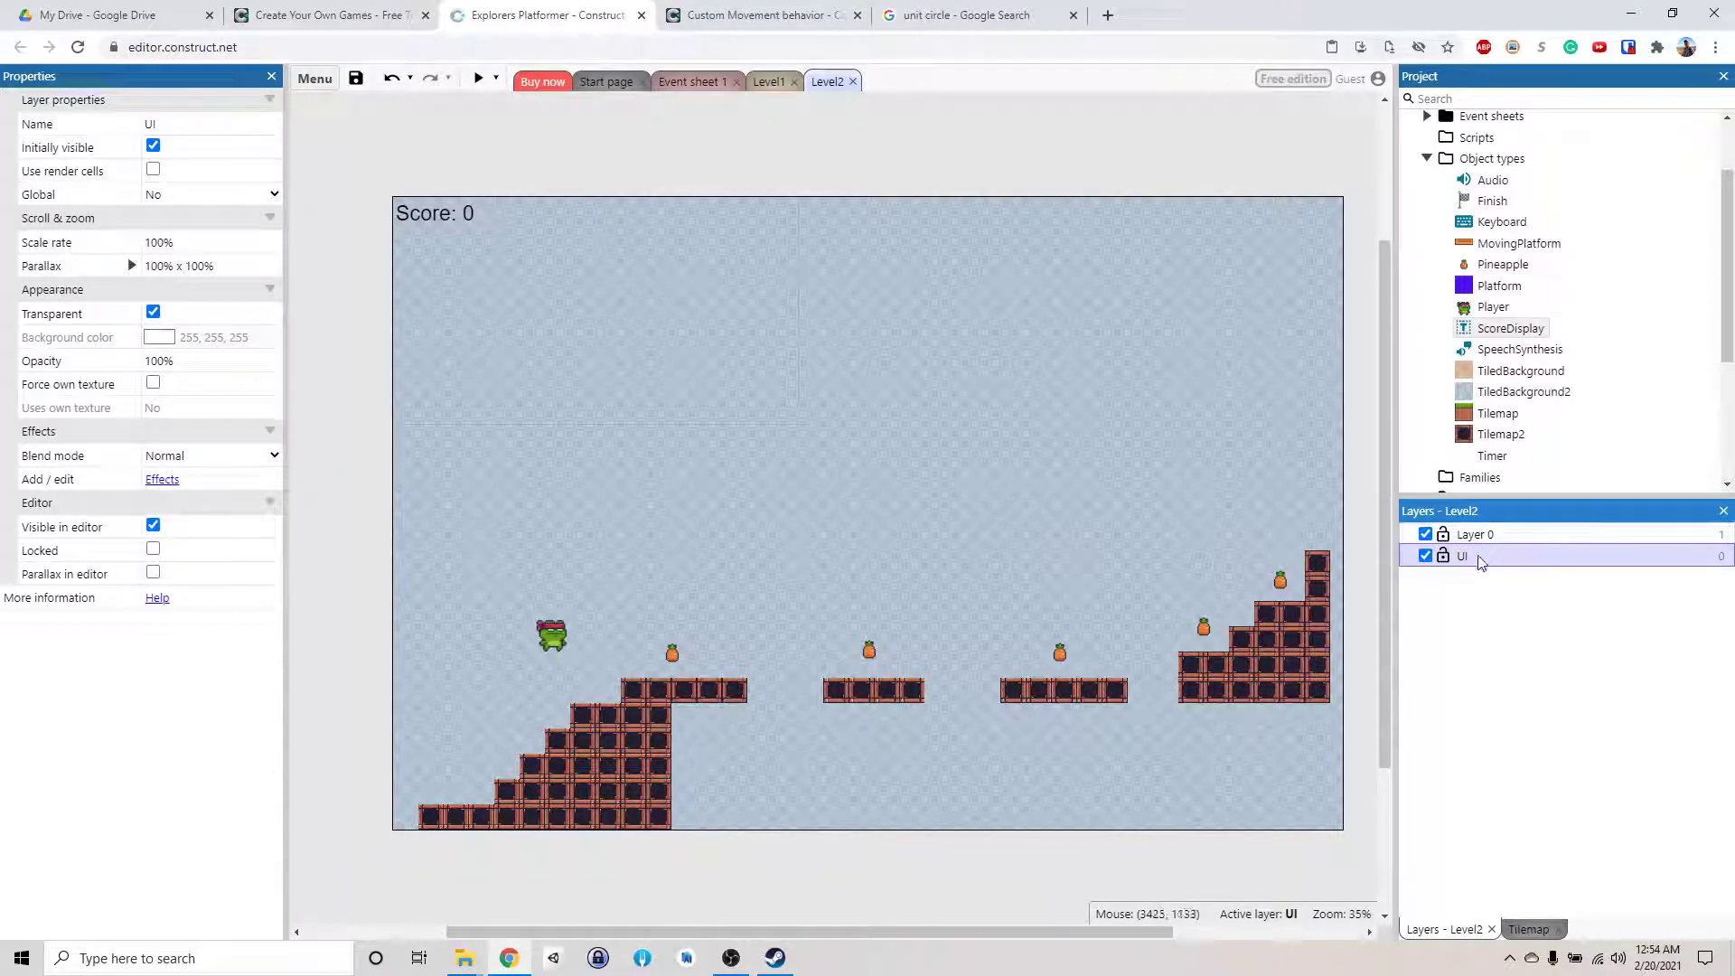
# Set the Score: 0 text's Layer property to UI
pyautogui.click(442, 221)
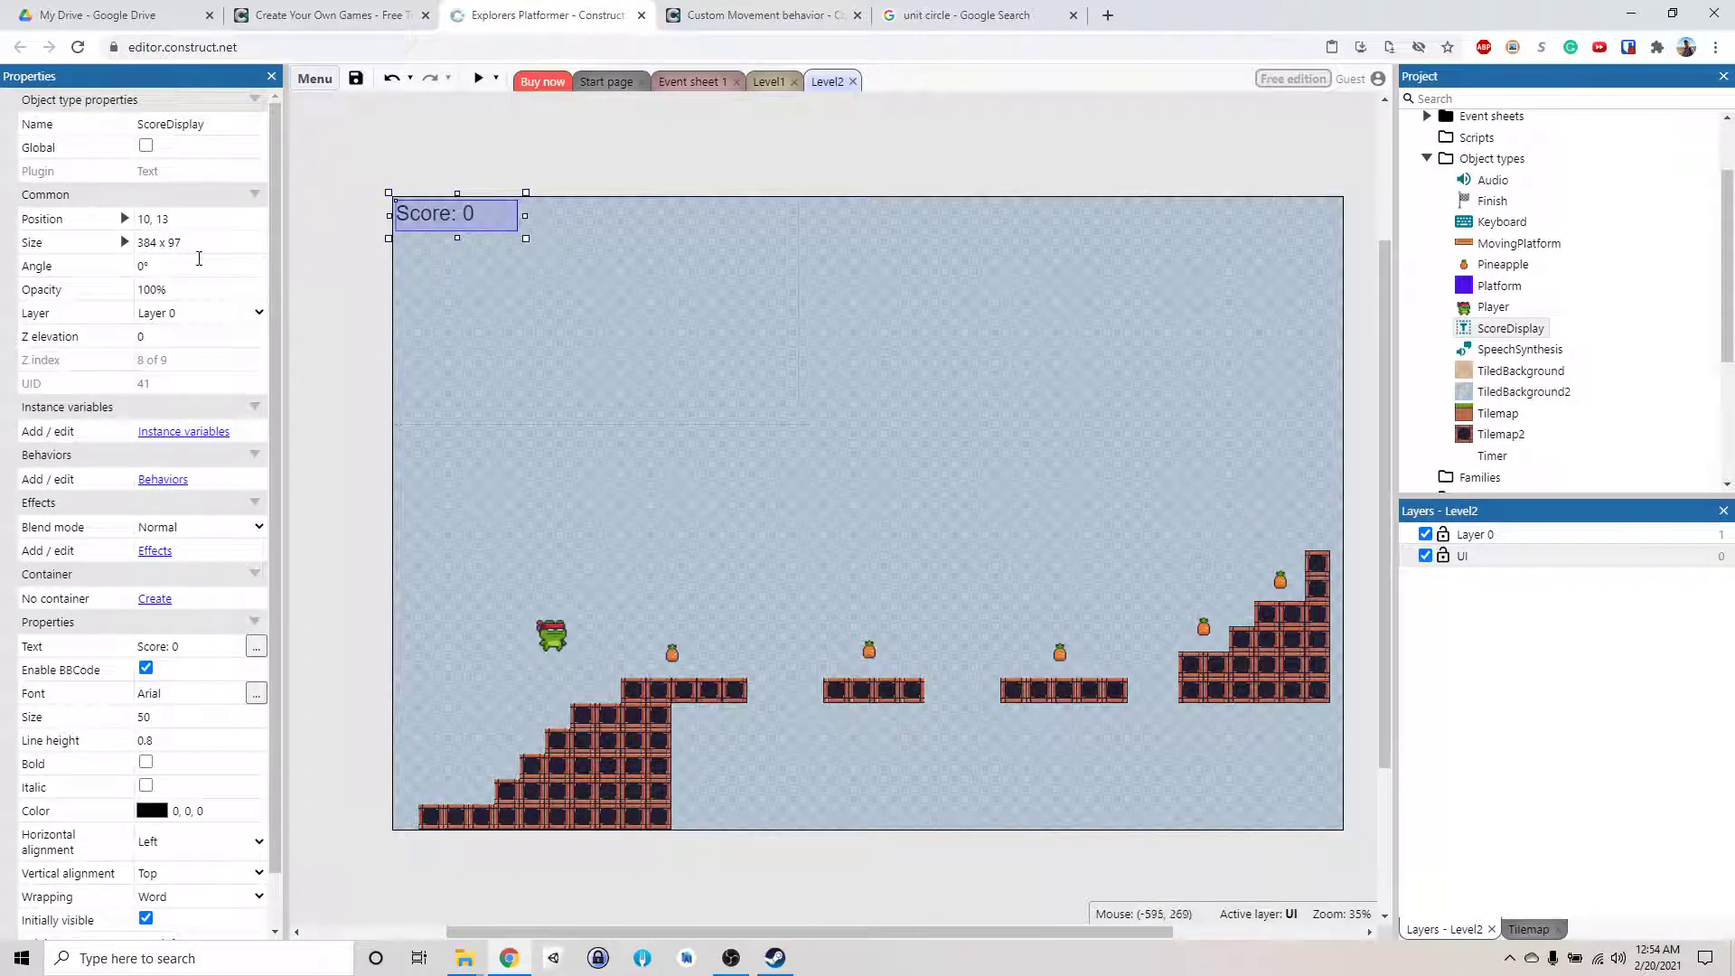
pyautogui.click(258, 314)
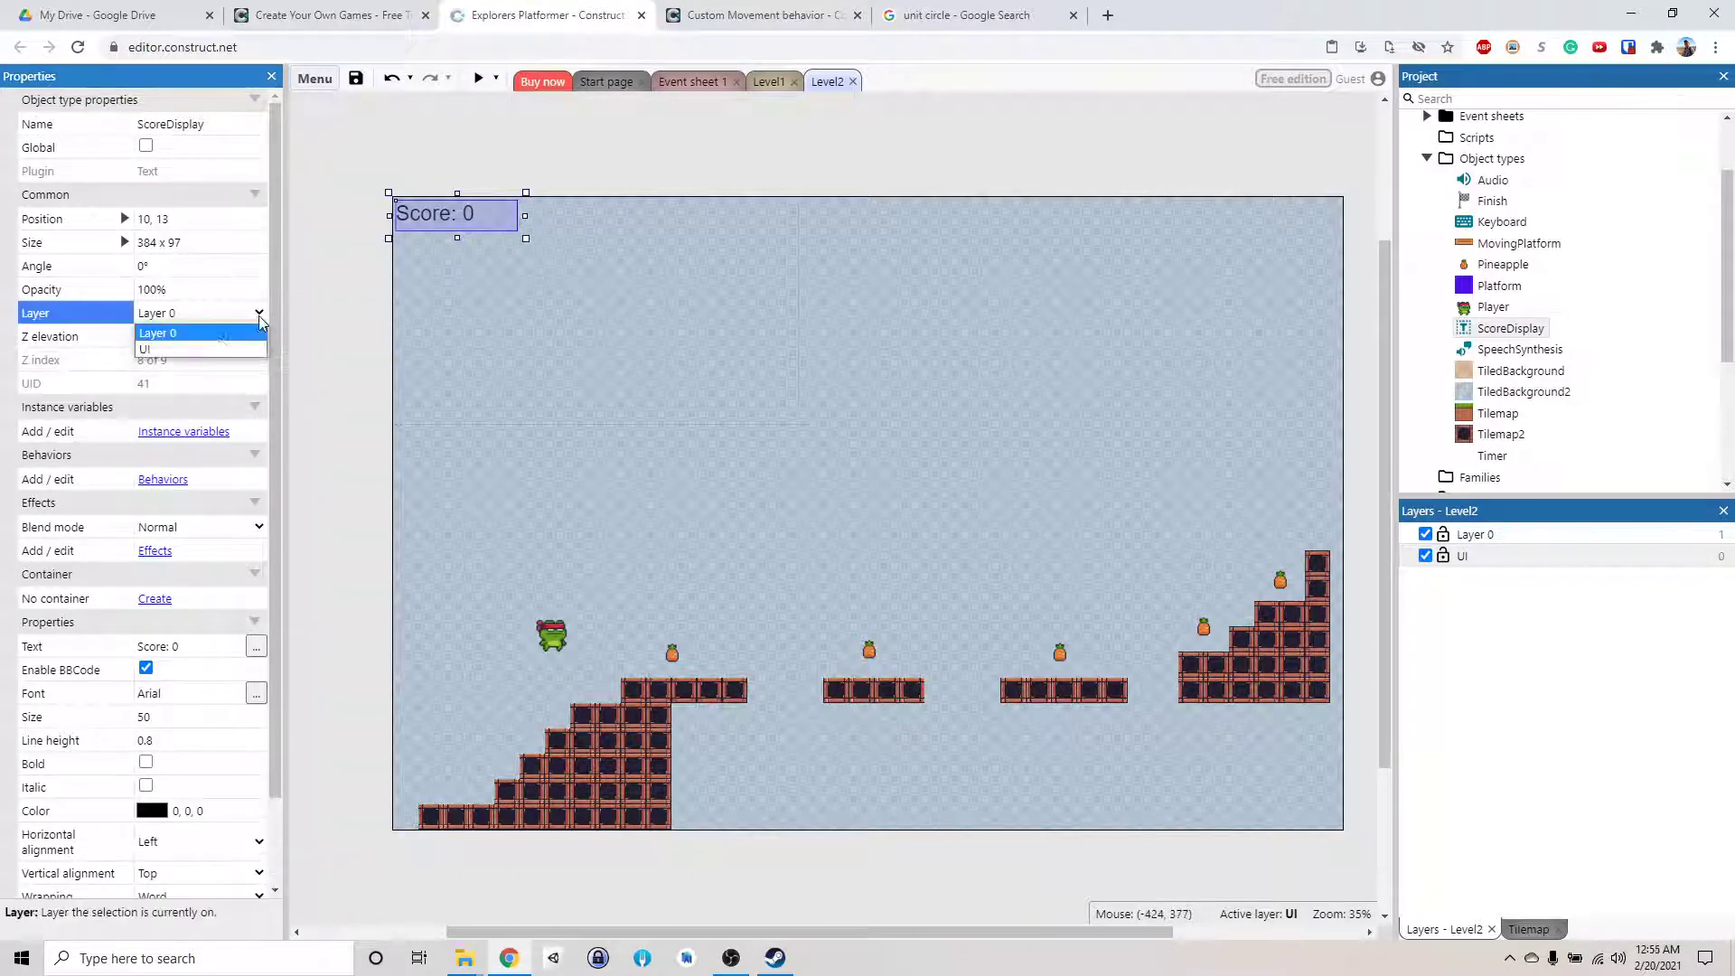
pyautogui.click(206, 343)
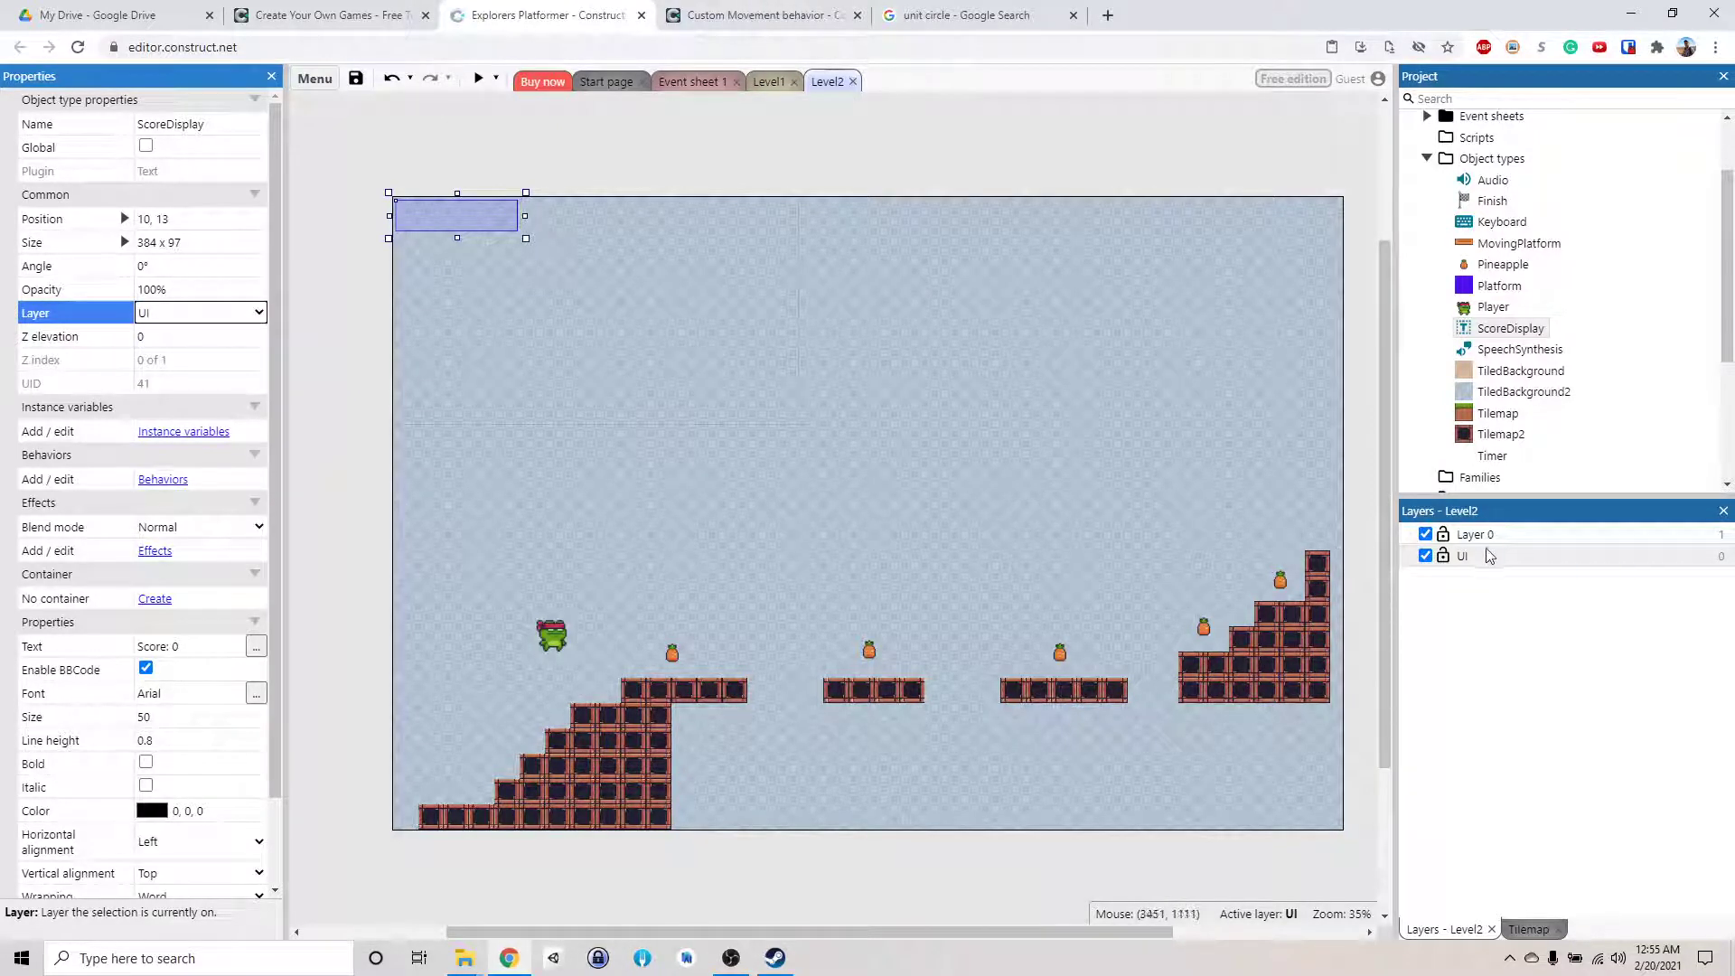
# Move the UI layer above Layer 0 and save the project
pyautogui.moveTo(1465, 564); pyautogui.dragTo(1477, 539)
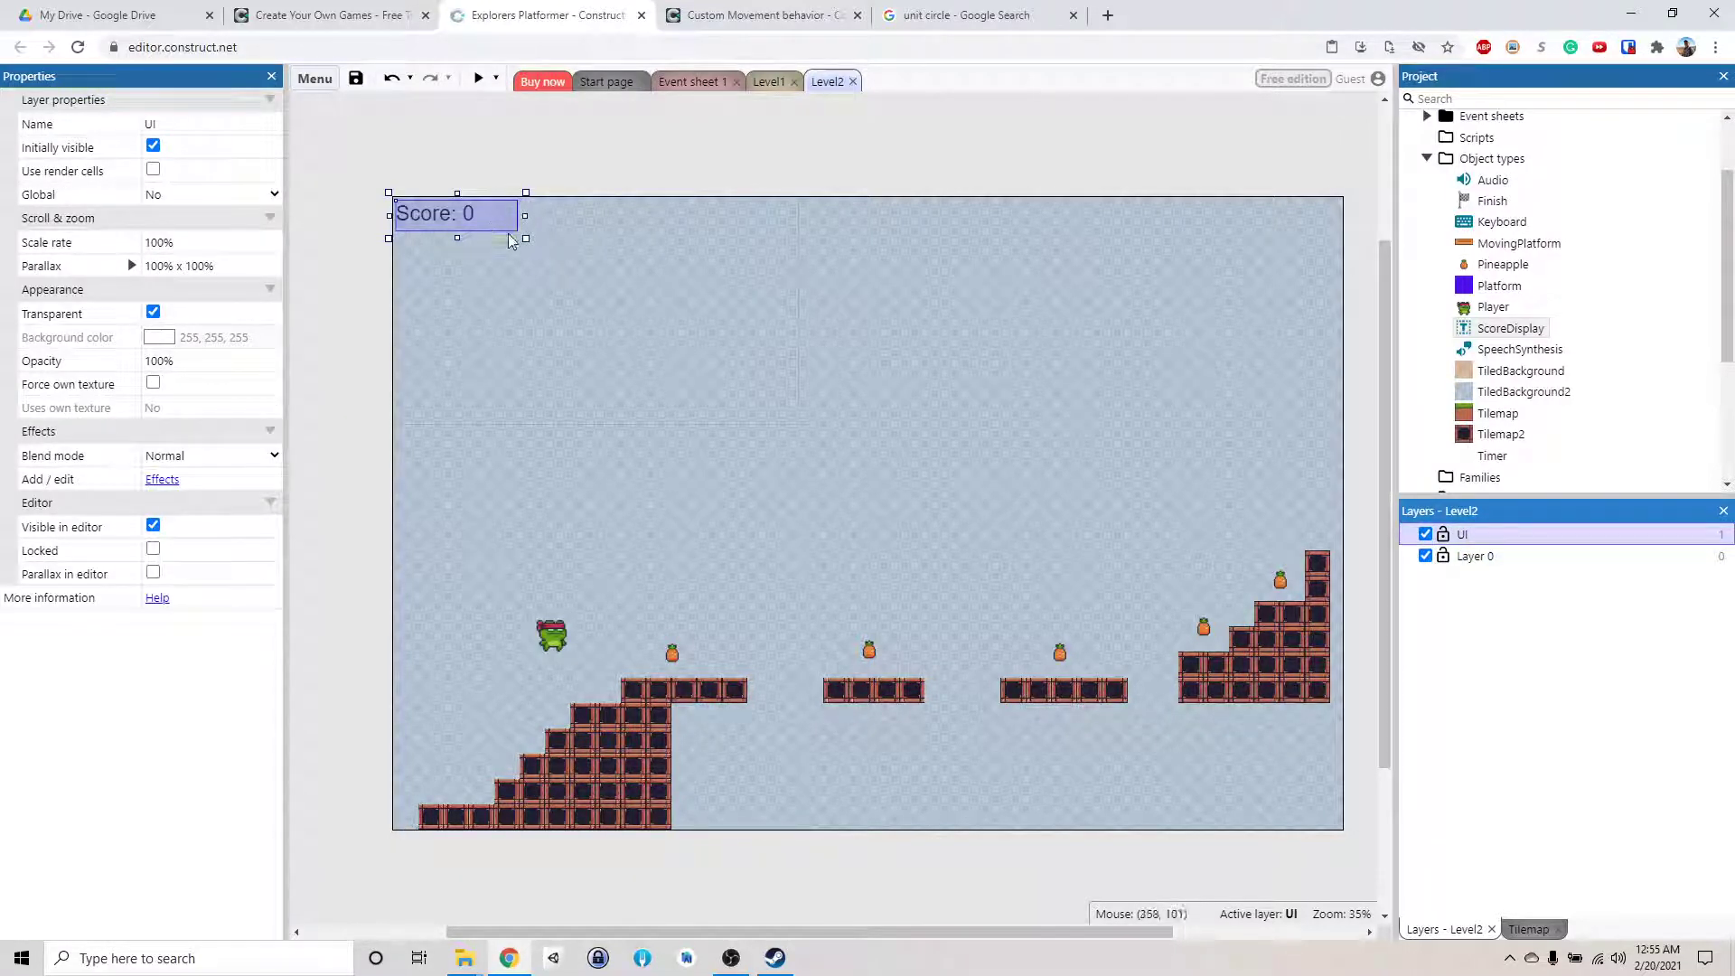
pyautogui.click(1526, 562)
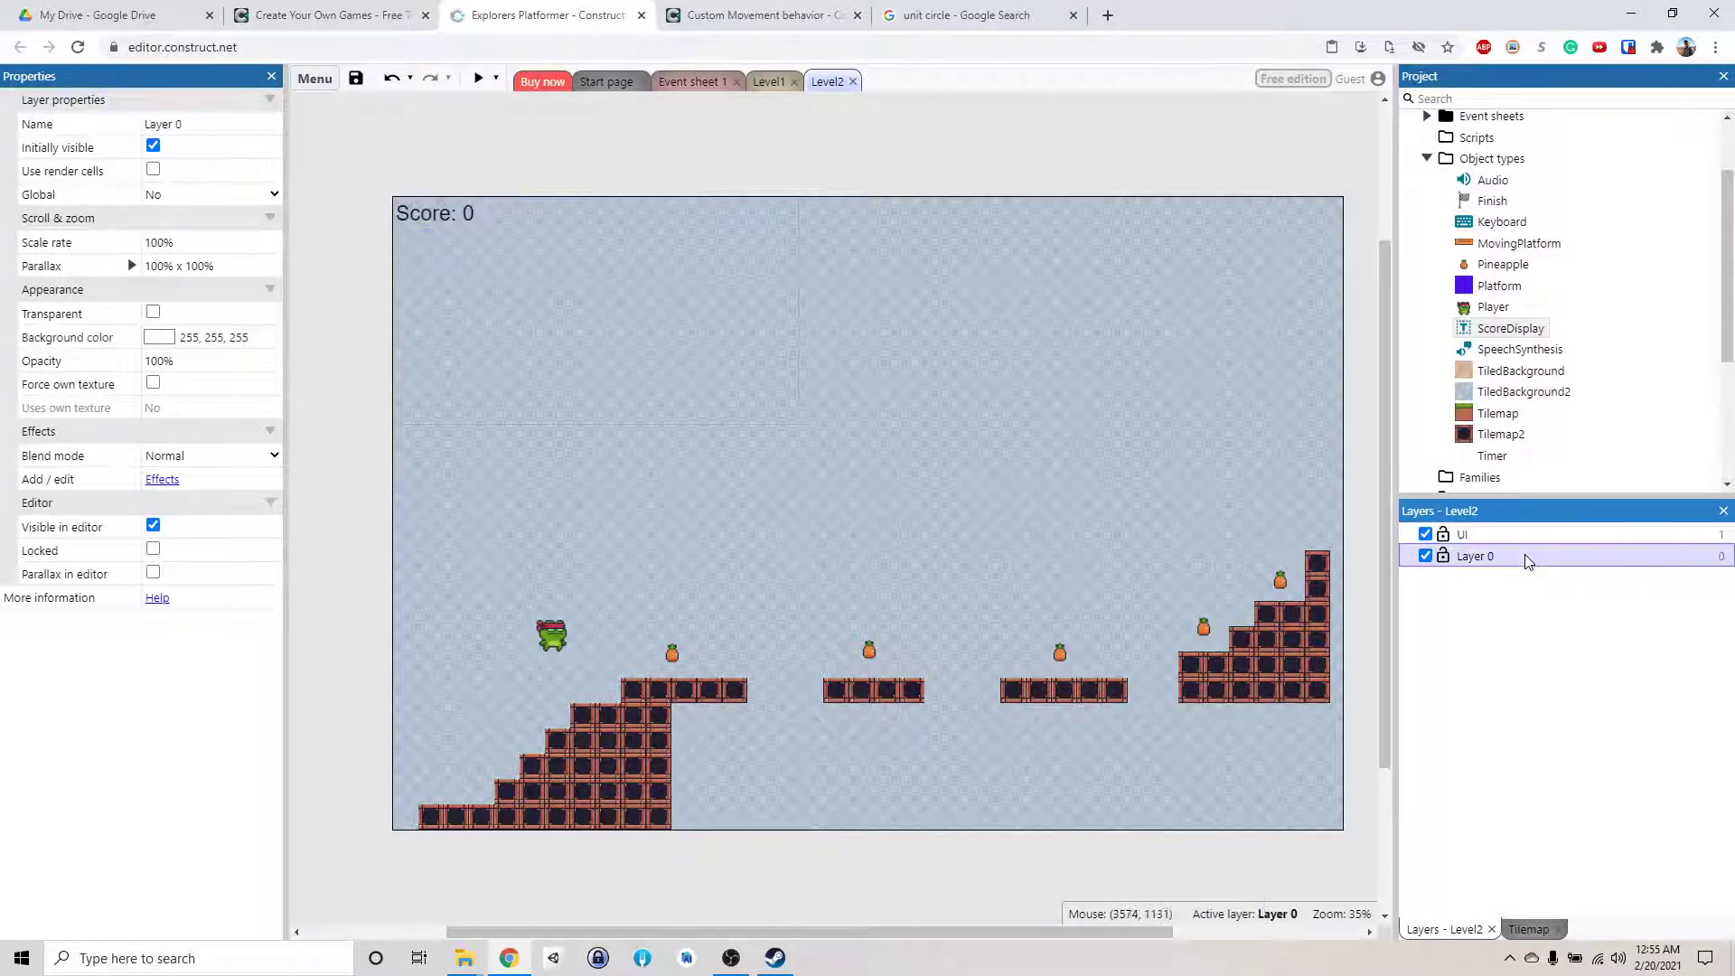
pyautogui.press('F5')
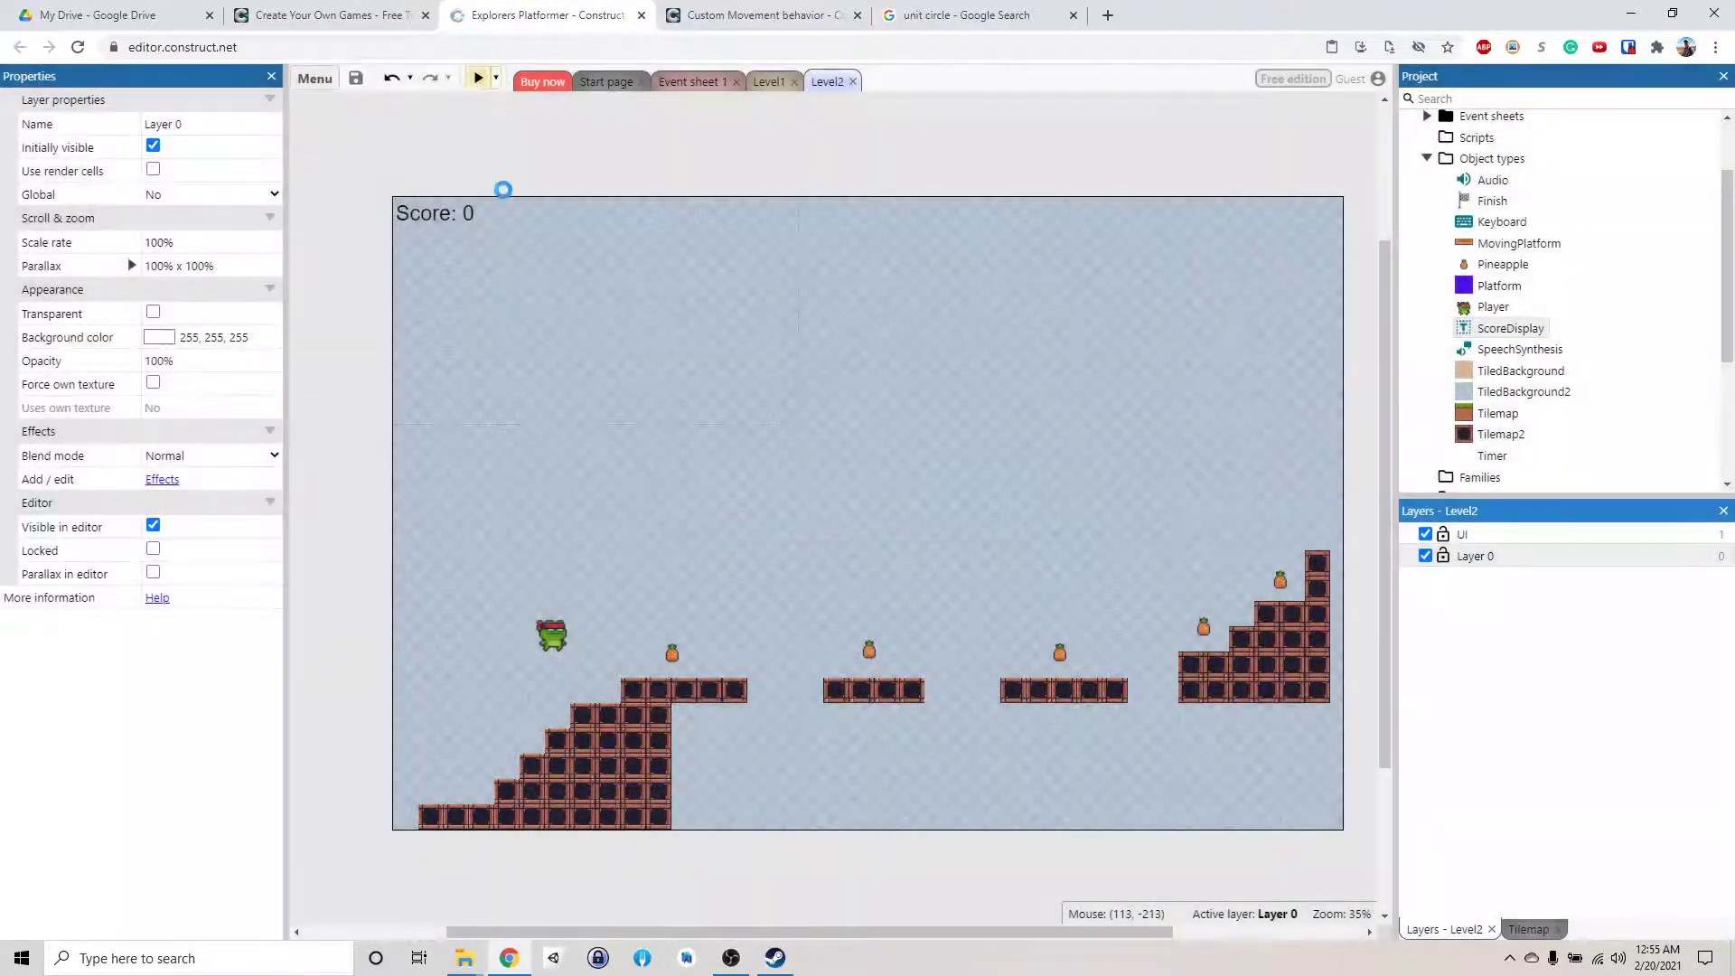
pyautogui.click(540, 199)
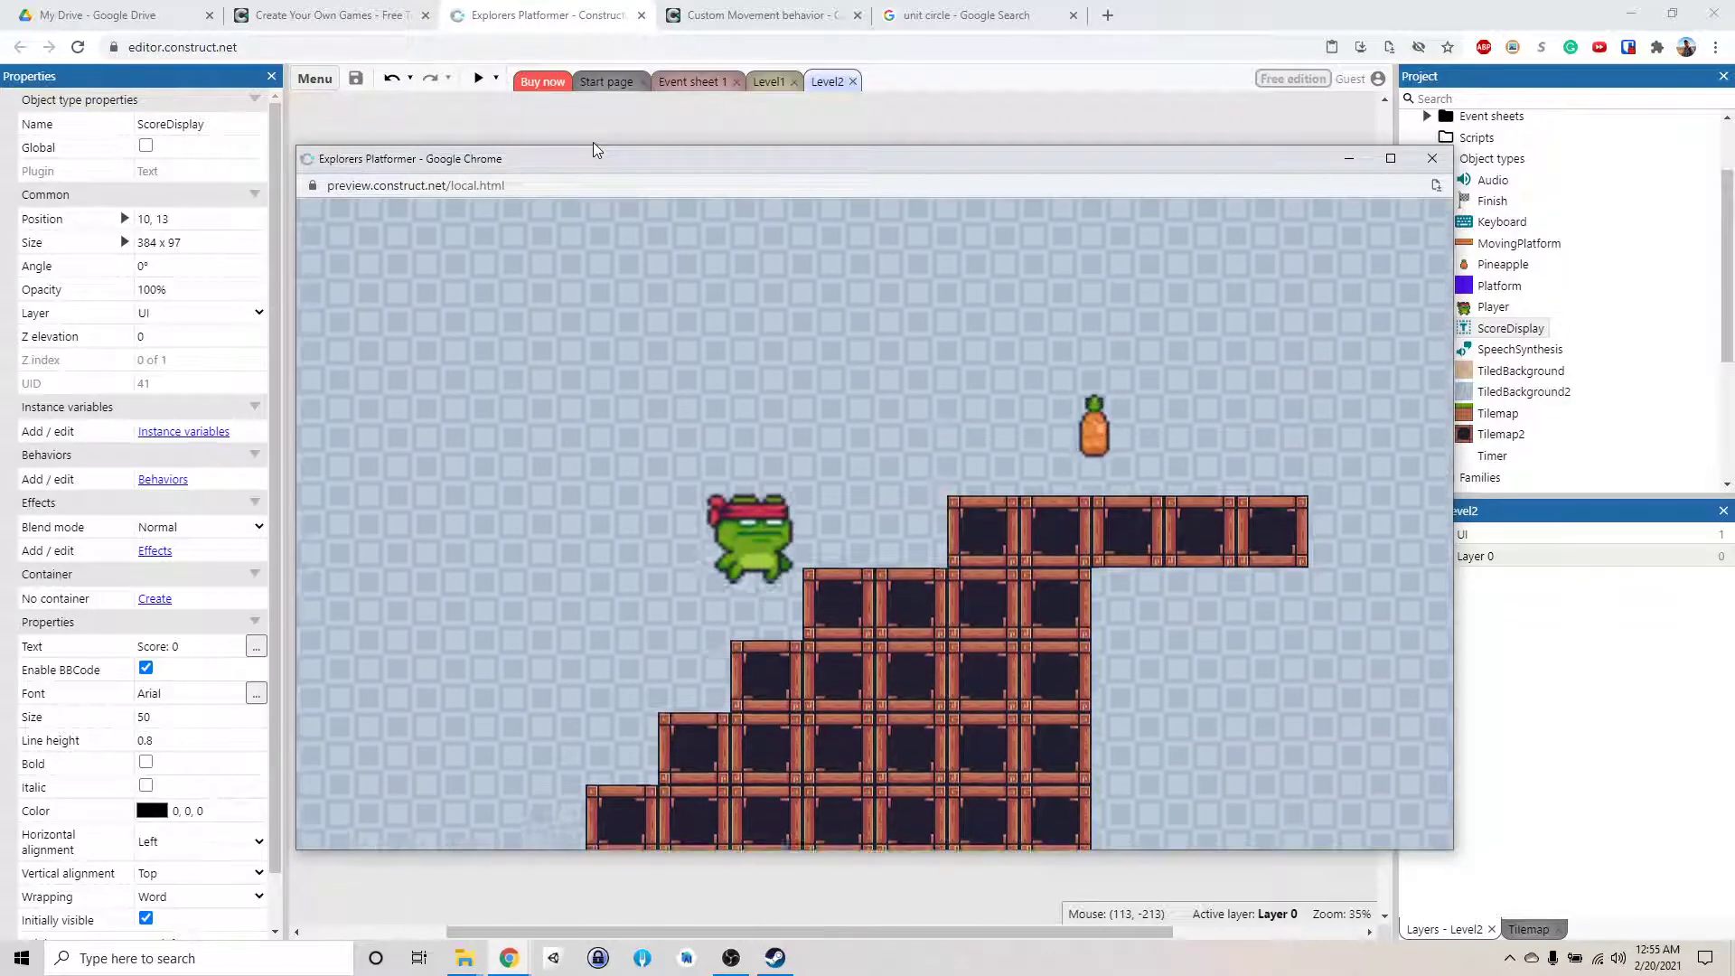
pyautogui.press('Right')
pyautogui.press('Up')
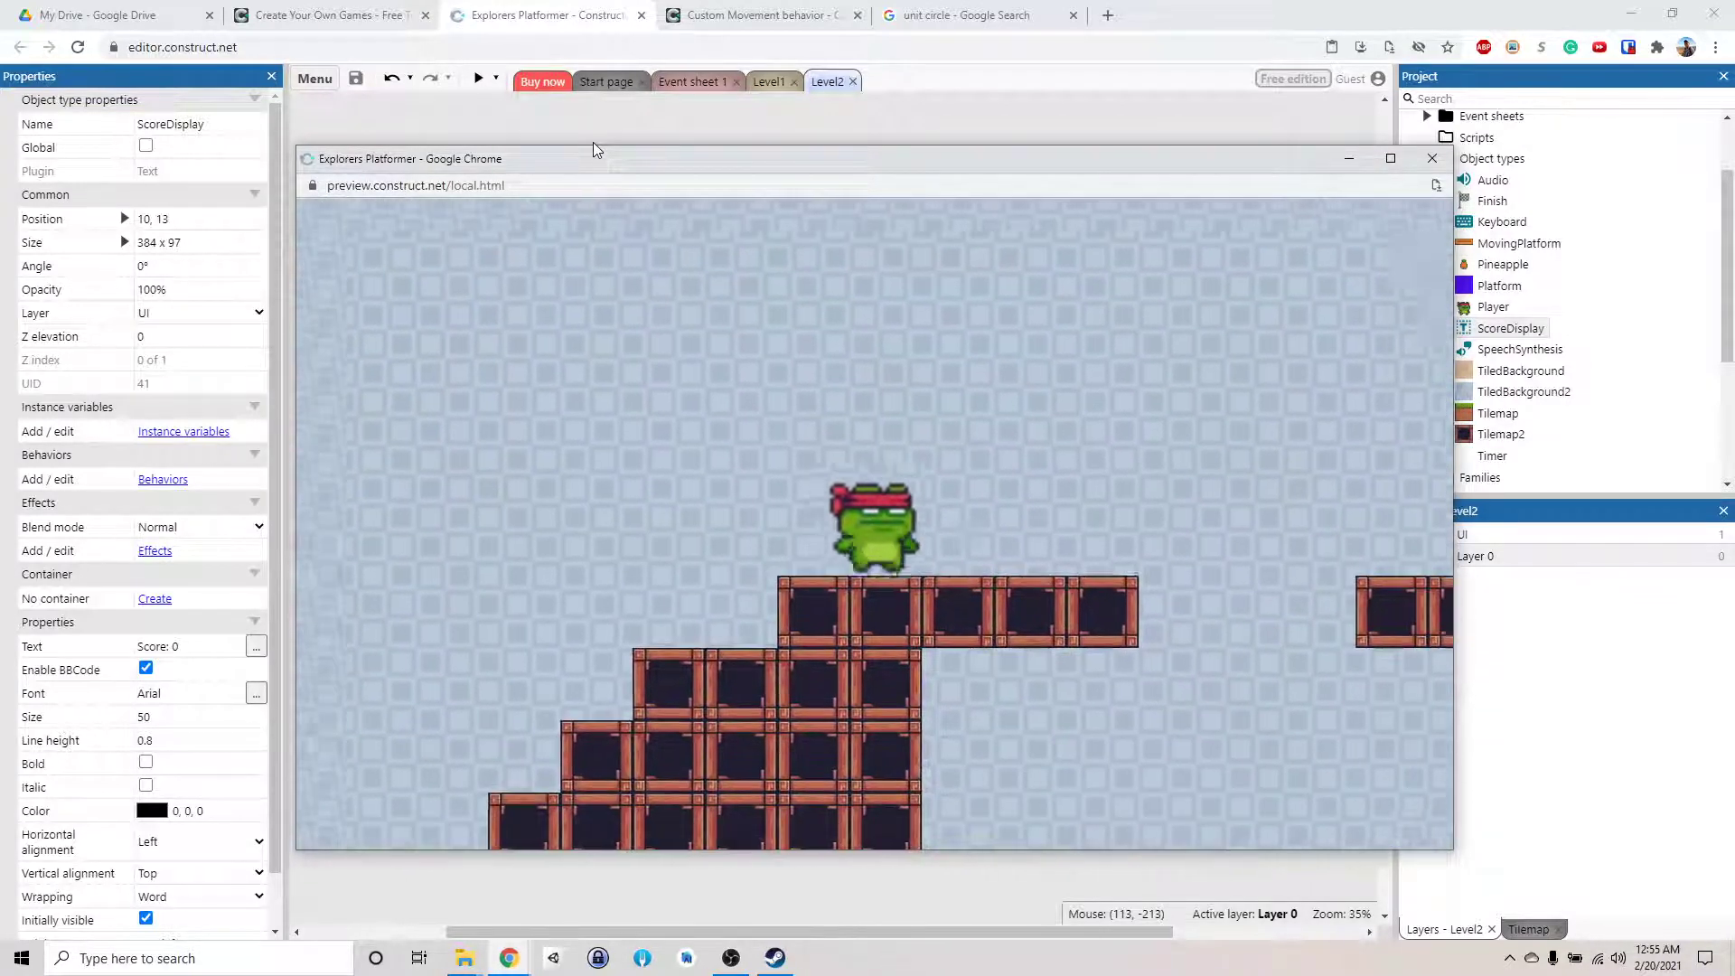
pyautogui.press('Right')
pyautogui.press('Up')
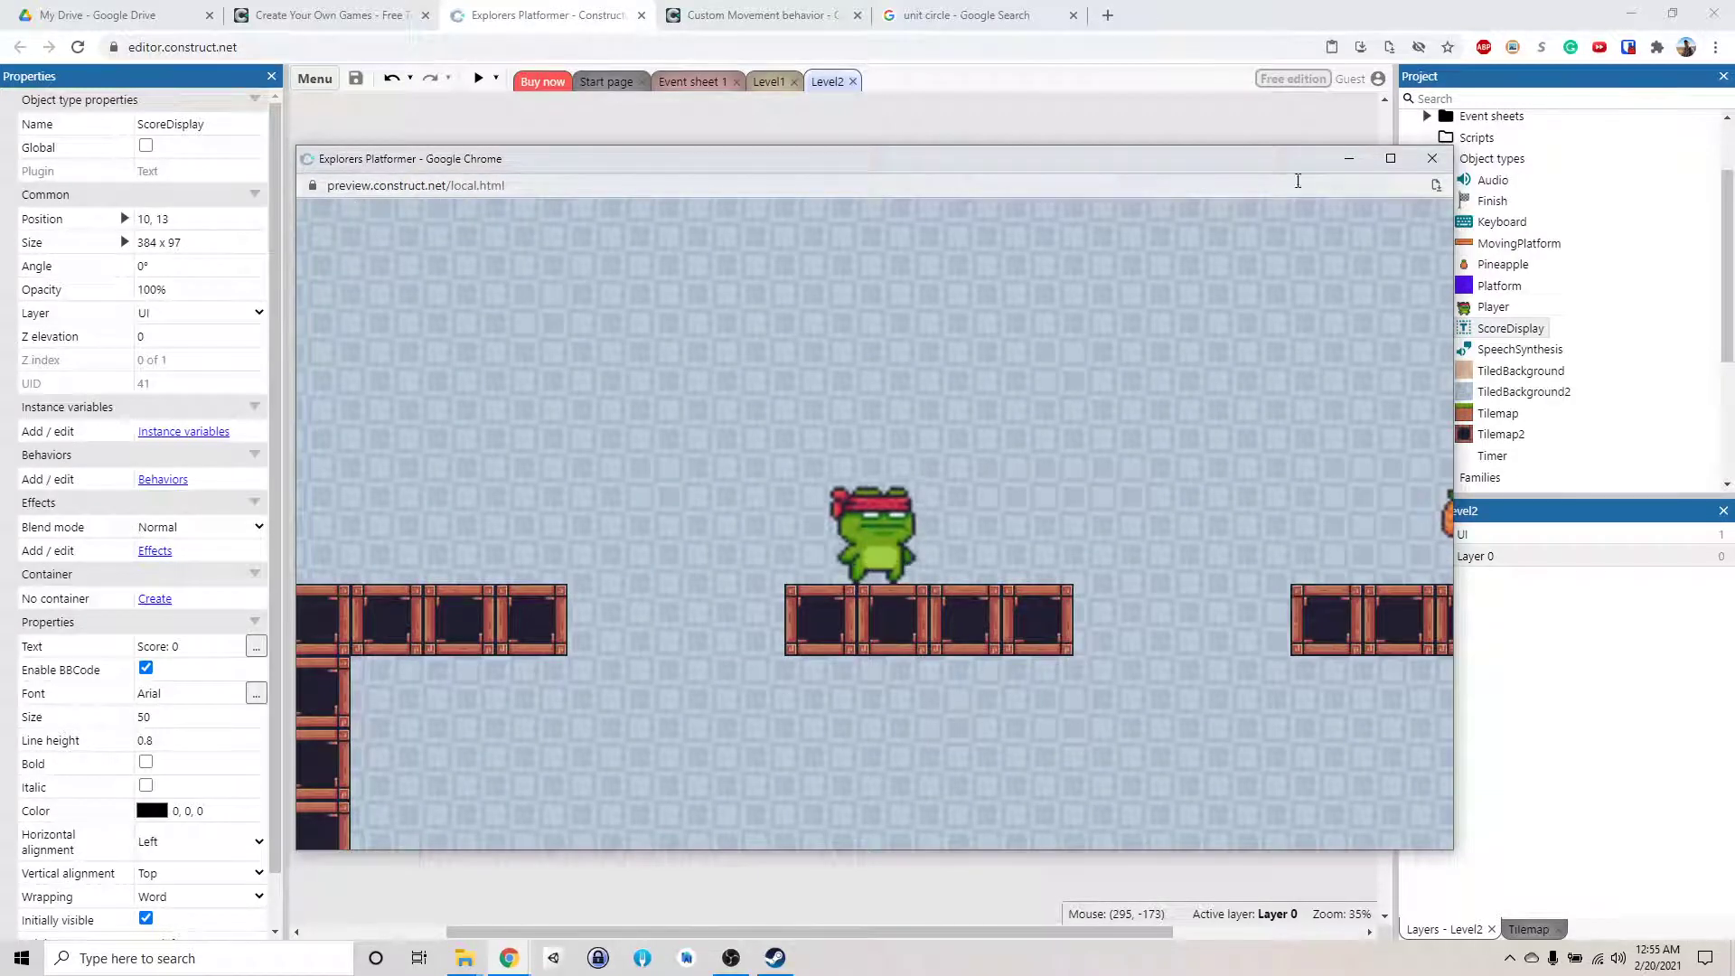
pyautogui.click(1431, 158)
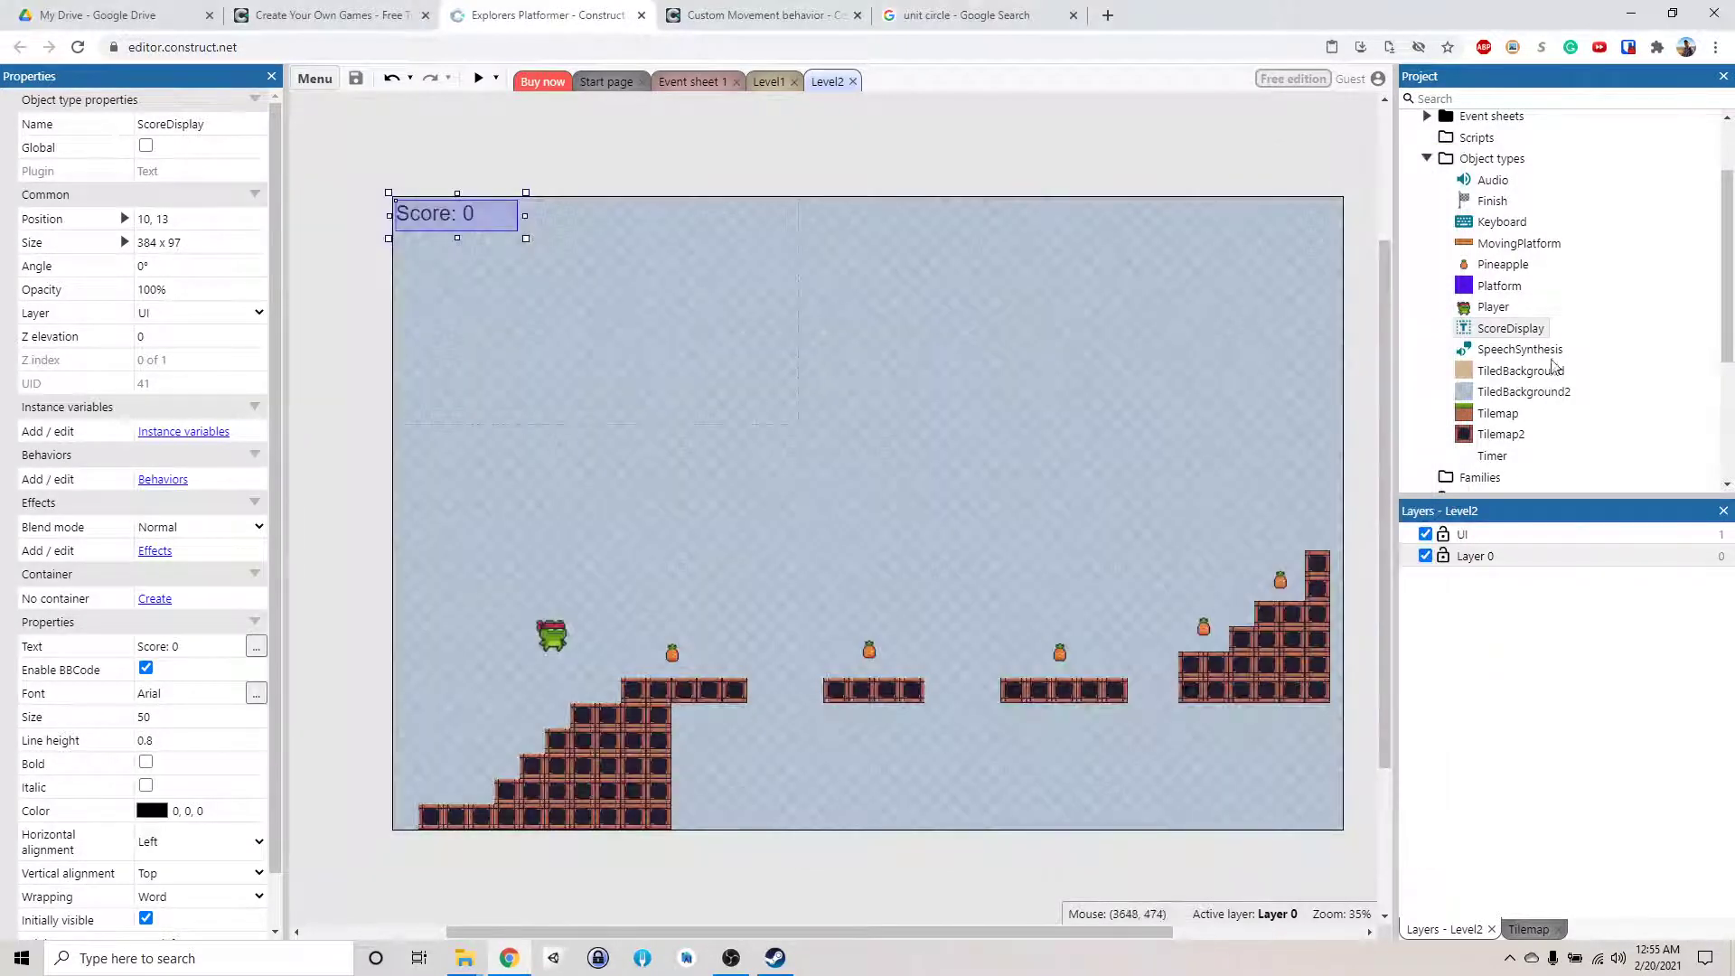
# Enter 0 for the UI layer's parallax (0% x 0%) and launch a Level2 preview
pyautogui.click(1500, 535)
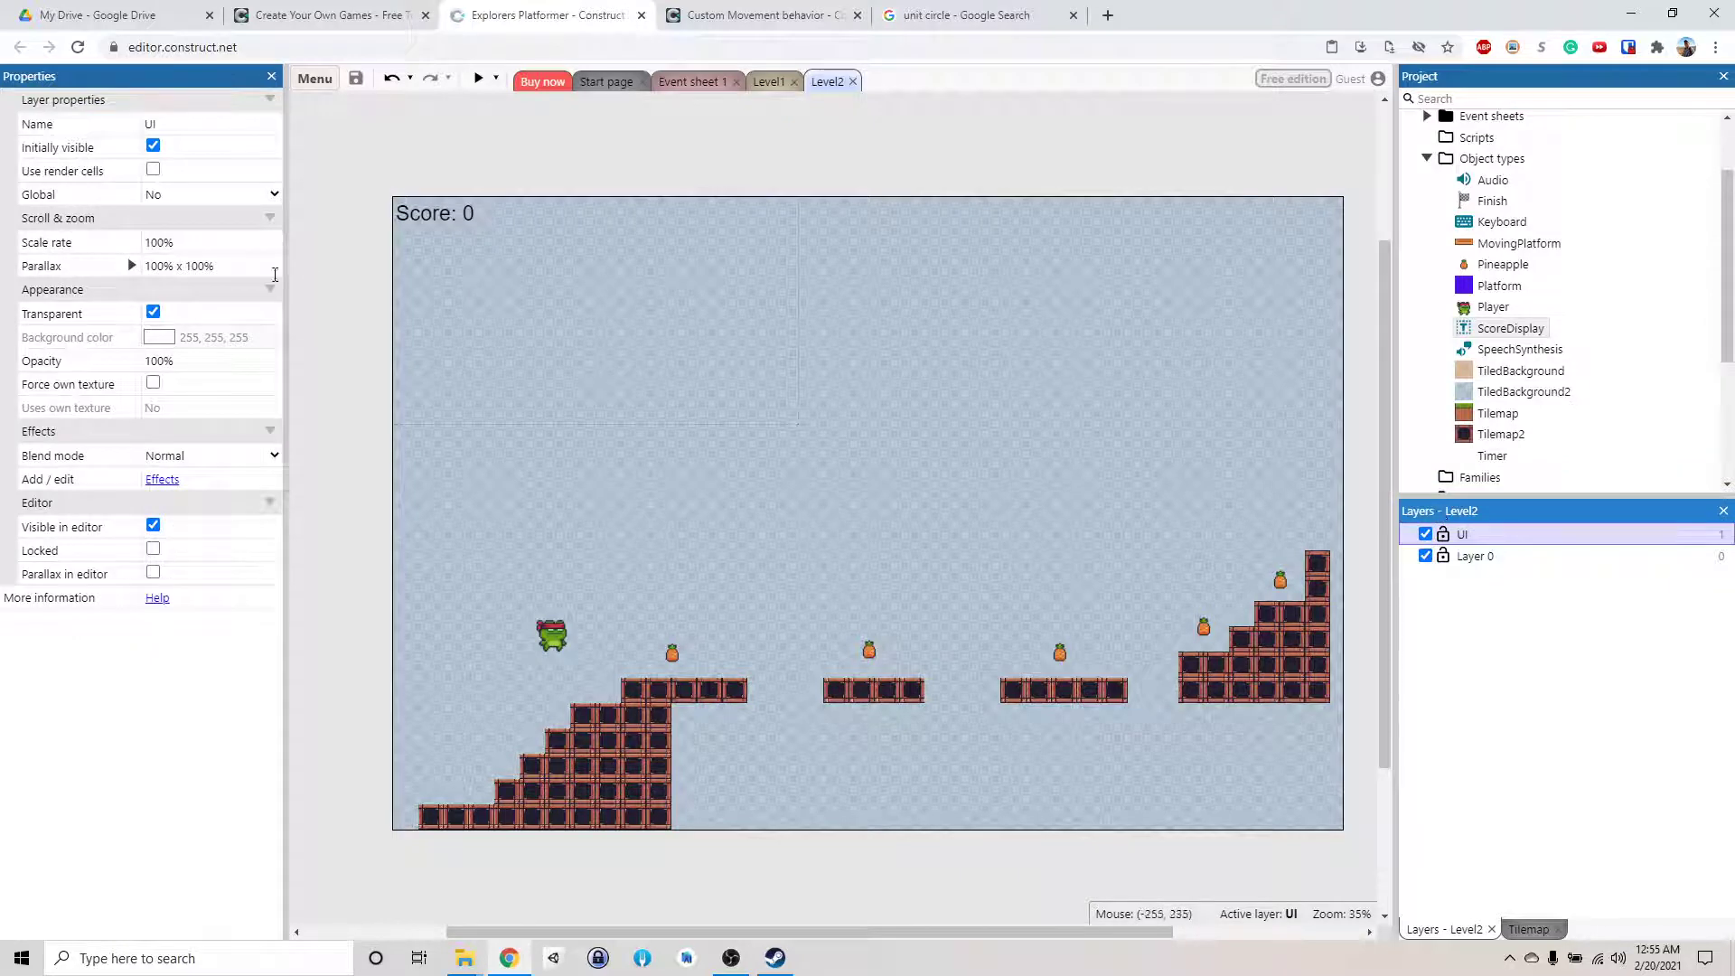
pyautogui.click(221, 269)
pyautogui.write('0')
pyautogui.press('Tab')
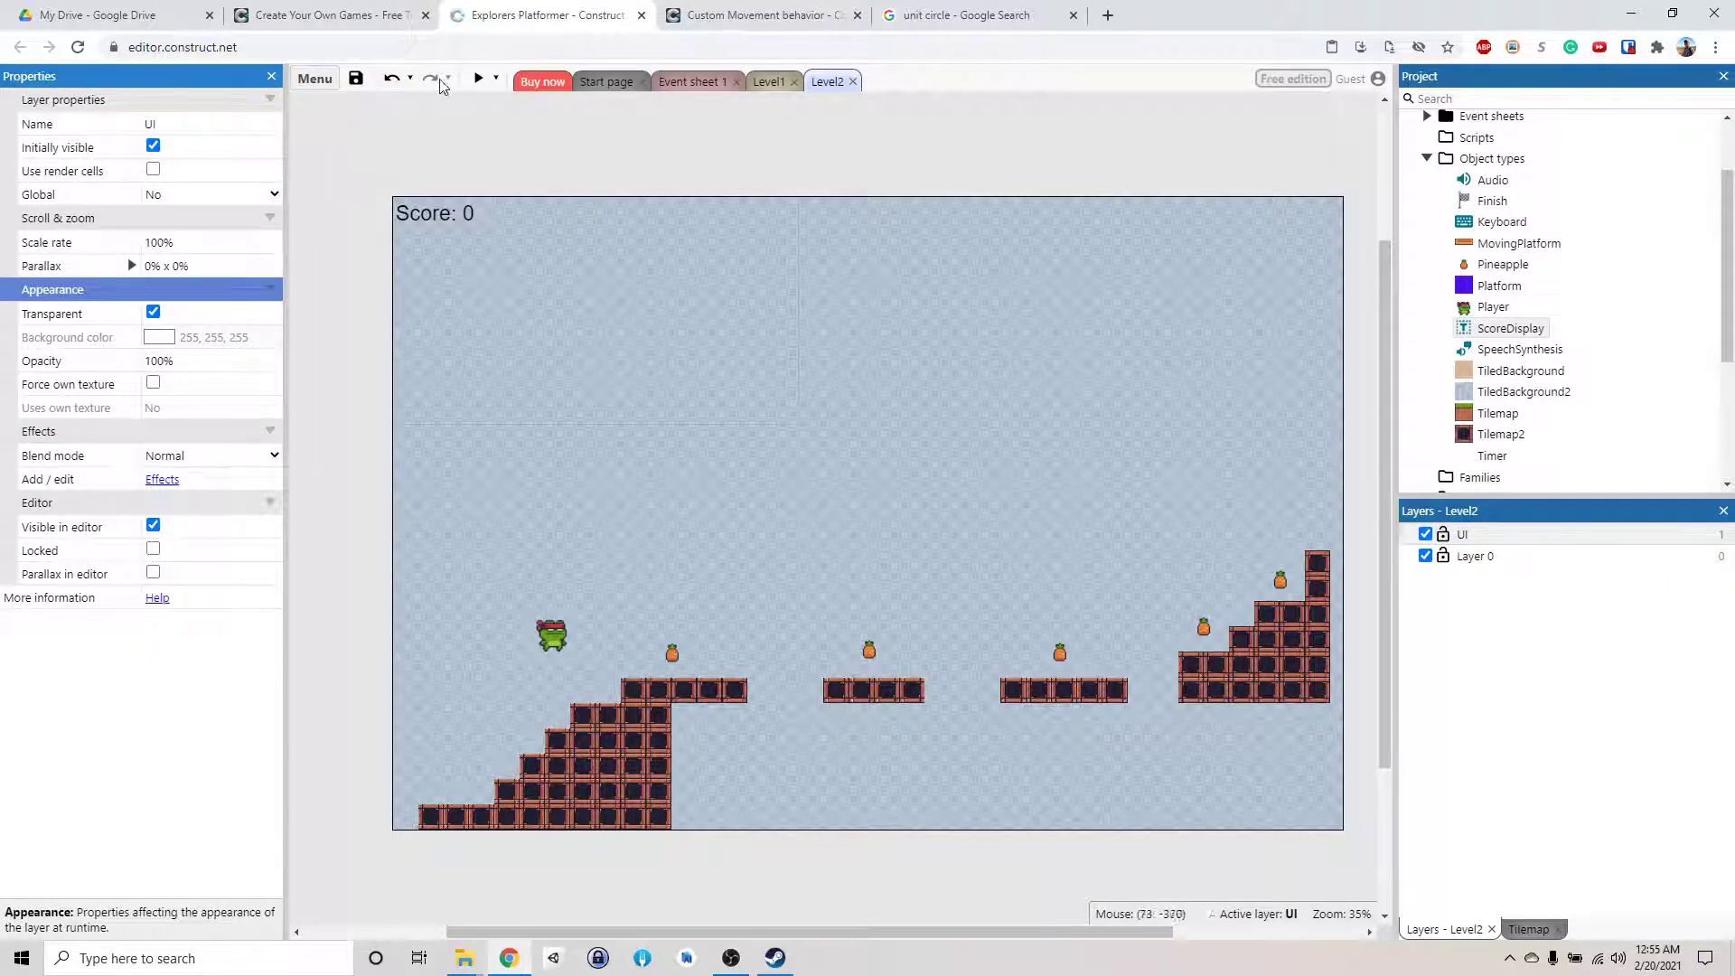
pyautogui.click(478, 79)
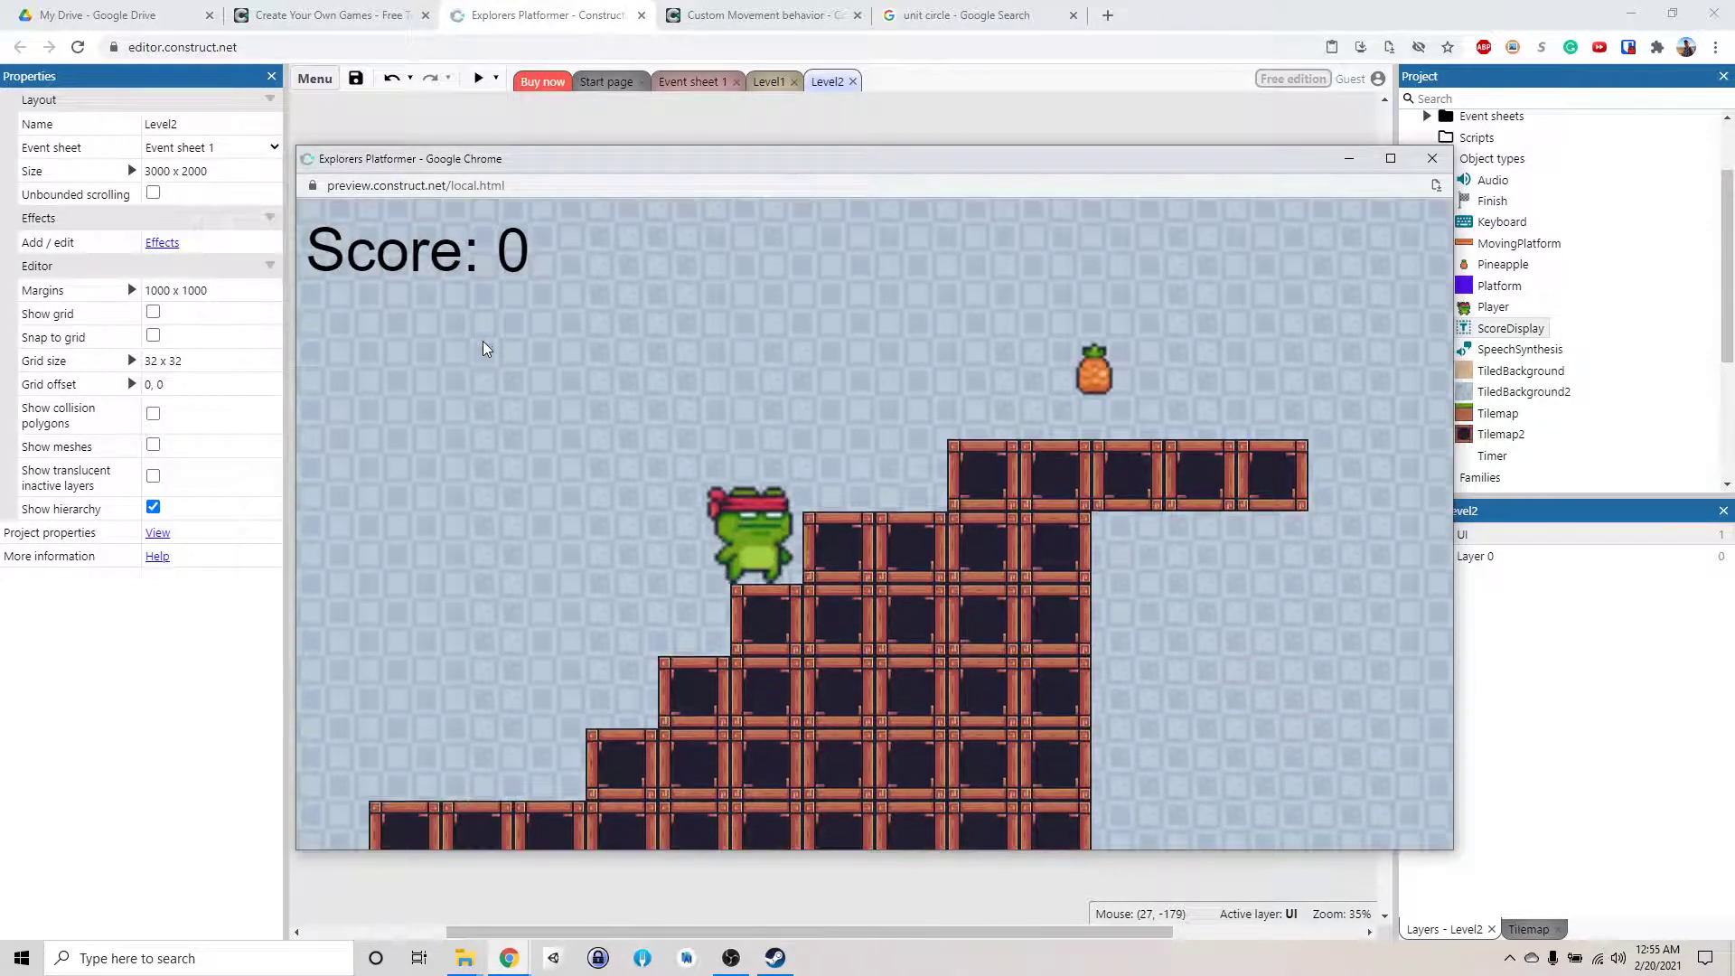
# Run and jump the frog through Level2 collecting pineapples up the stairs until Score reads 5
pyautogui.press('Right')
pyautogui.press('Up')
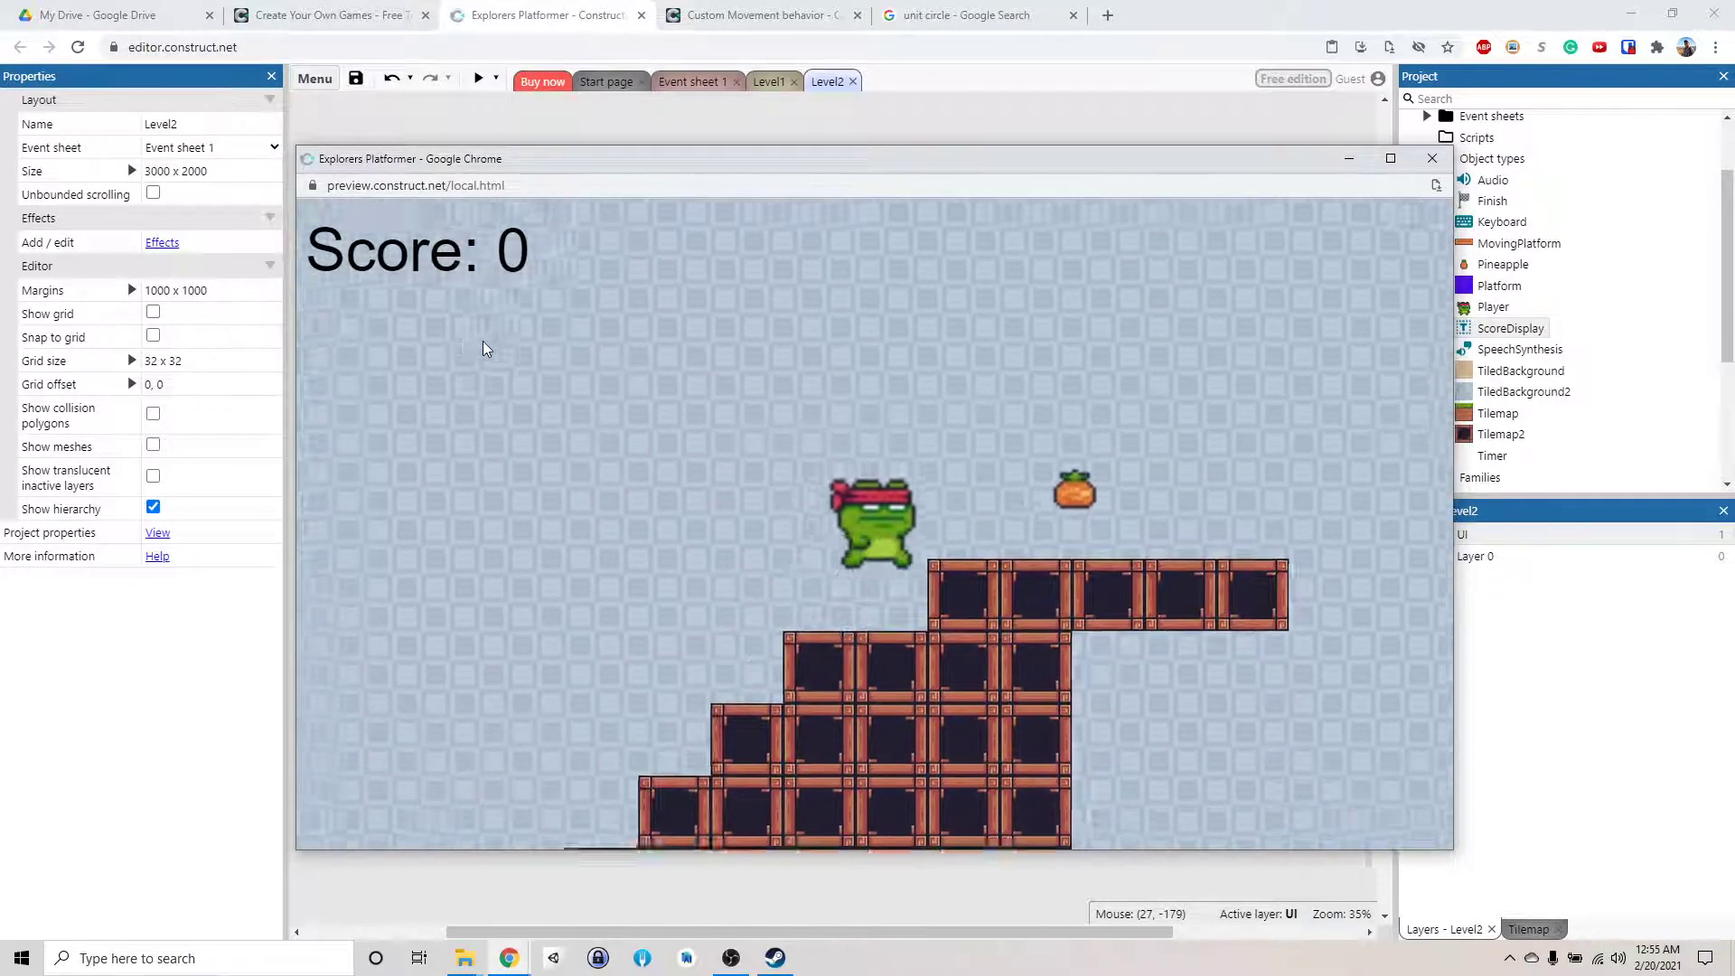
pyautogui.press('Right')
pyautogui.press('Up')
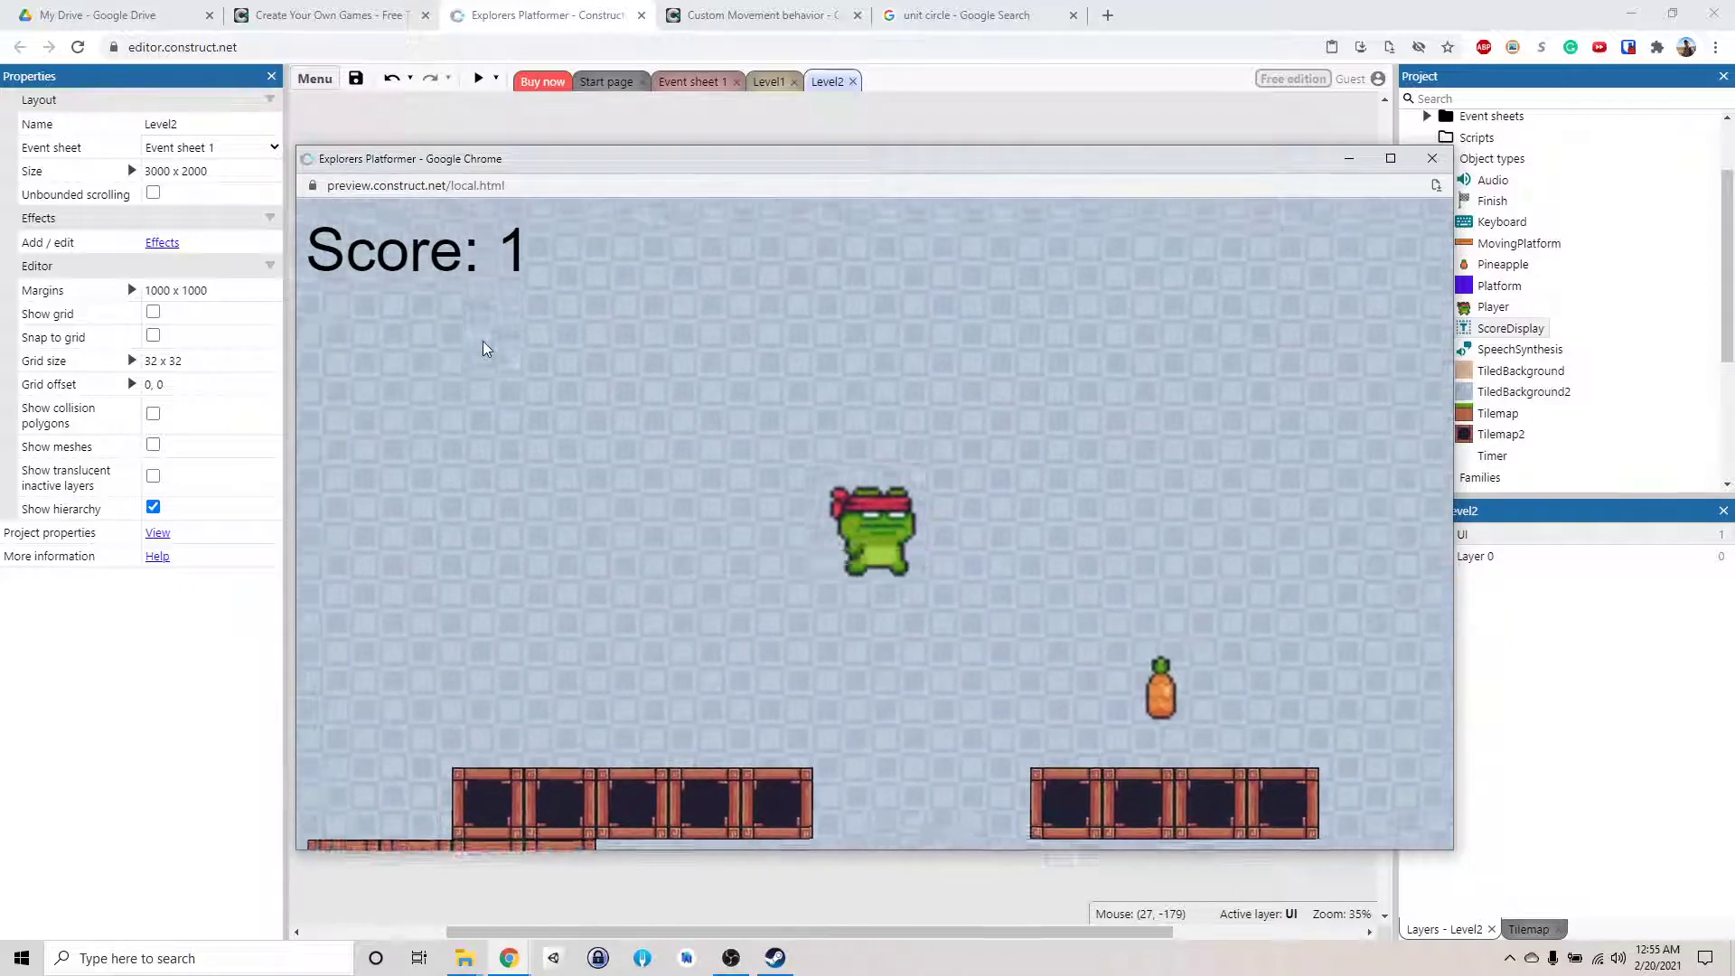
pyautogui.press('Right')
pyautogui.press('Up')
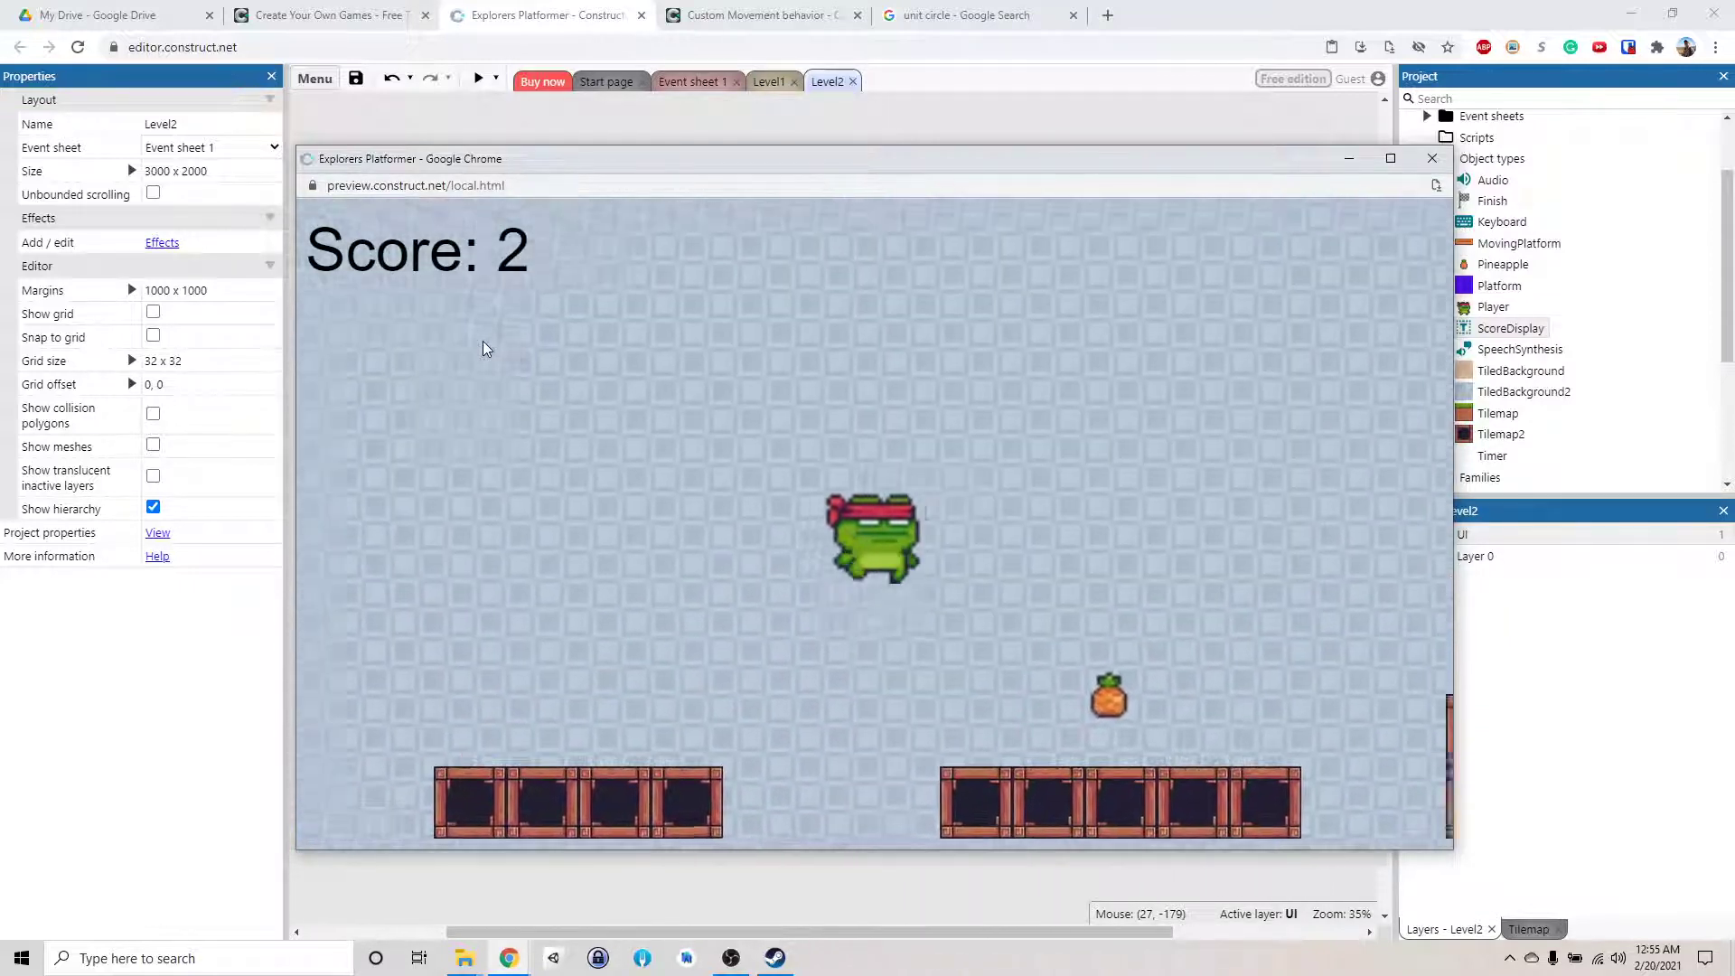
pyautogui.press('Right')
pyautogui.press('Up')
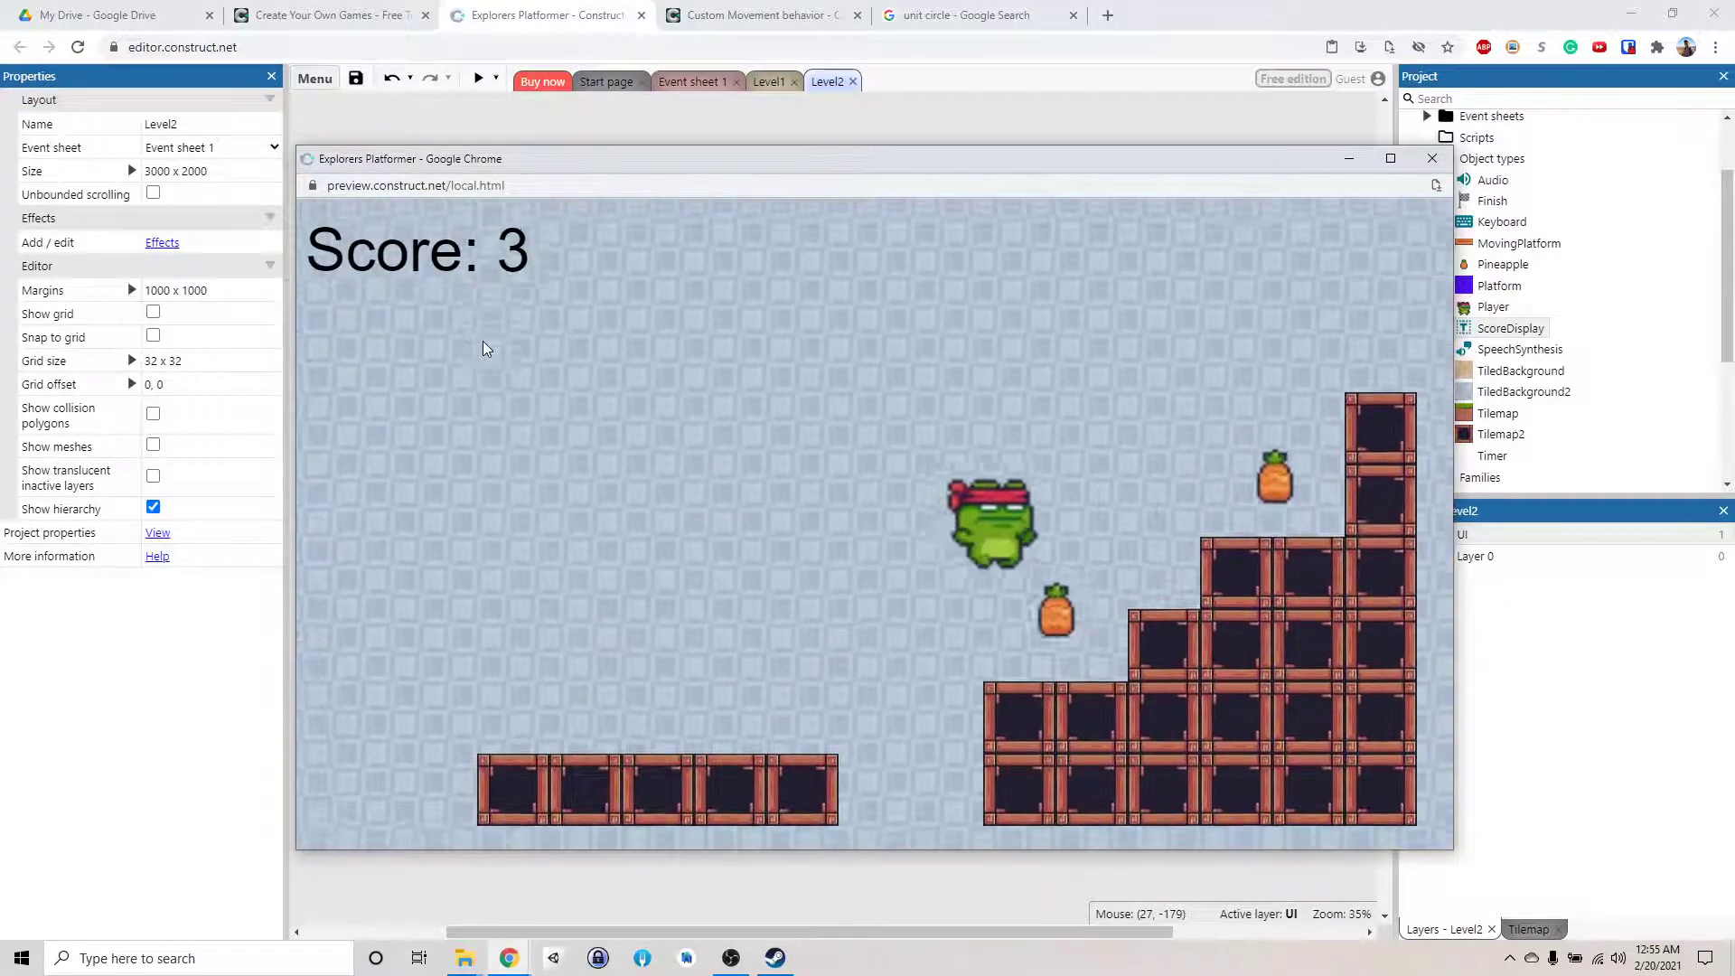
pyautogui.press('Right')
pyautogui.press('Up')
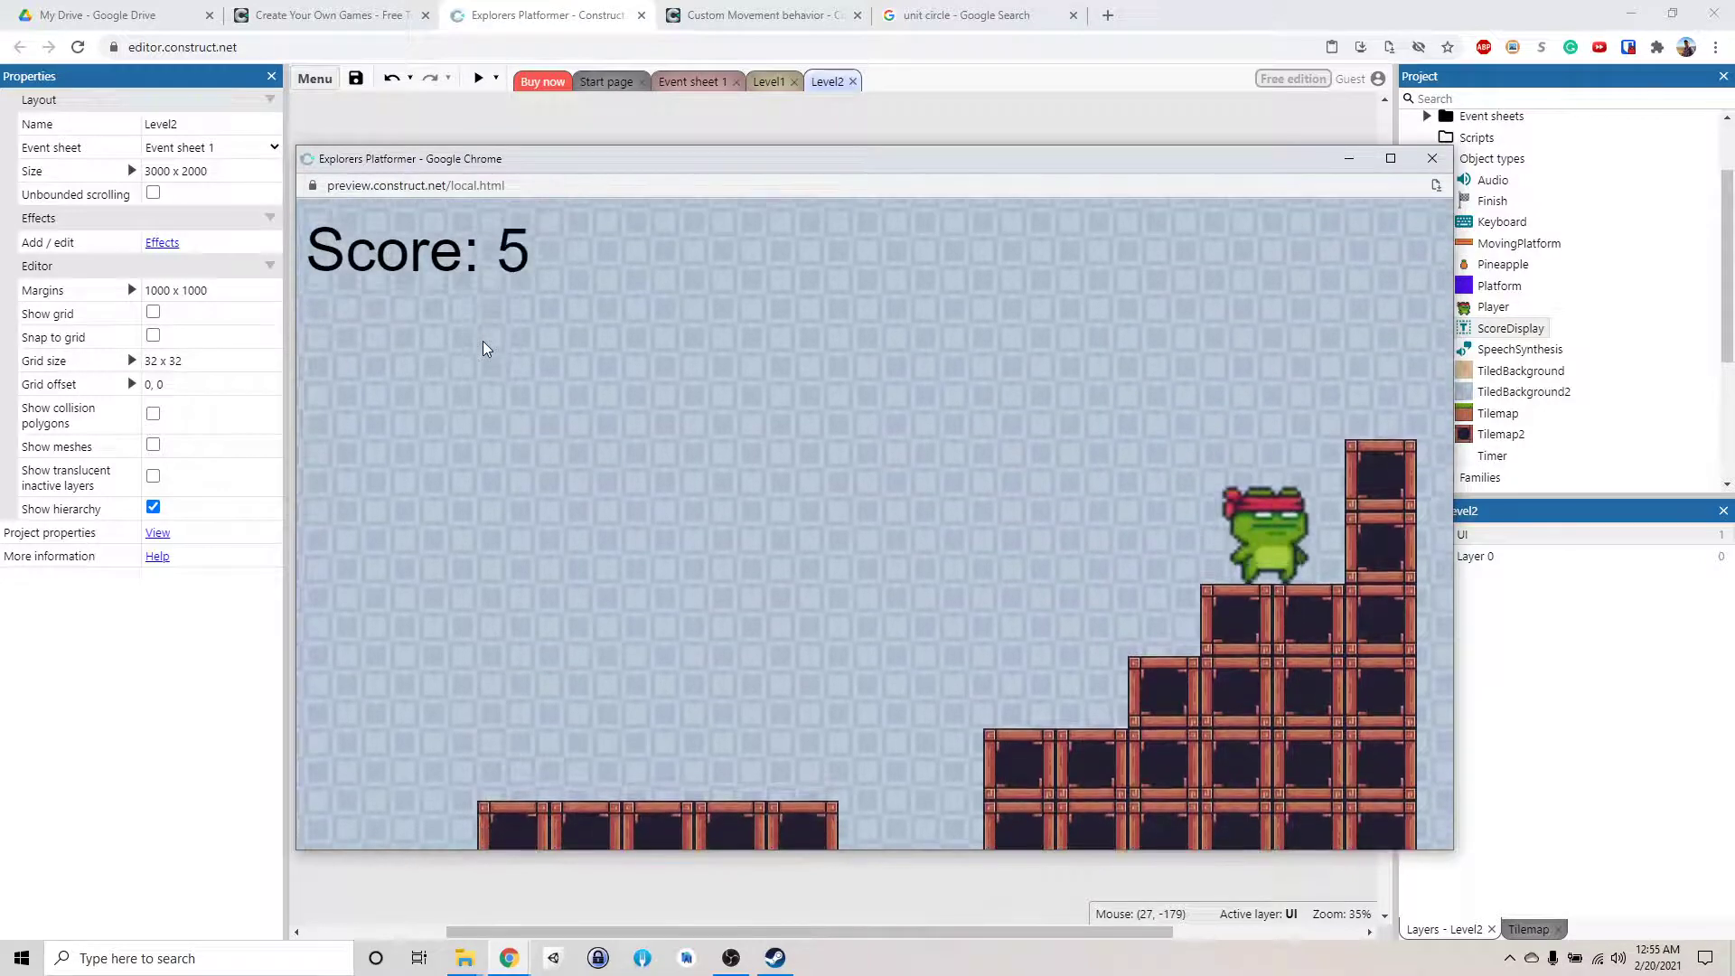